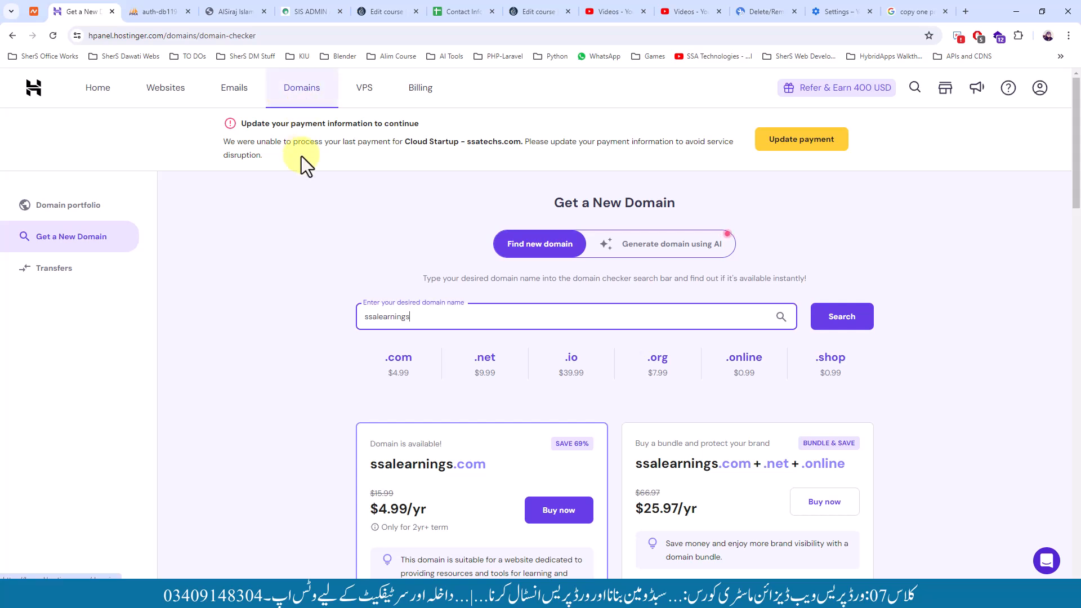
# Open the Domains portfolio and start a new domain search
pyautogui.click(298, 103)
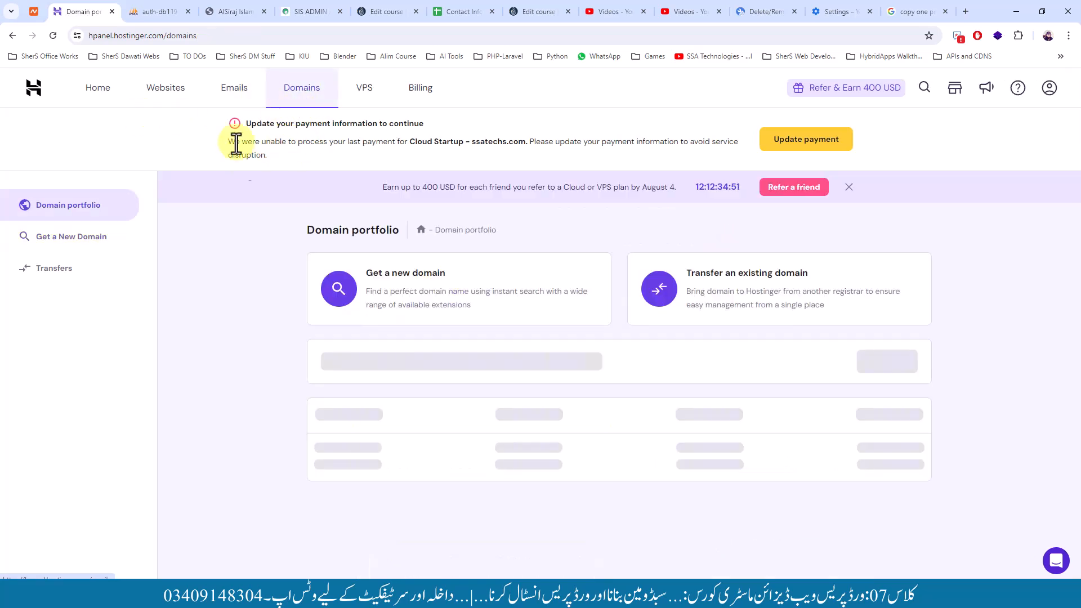
pyautogui.click(378, 272)
# Check availability of 'ssalearnings' and find ssalearnings.com available at $4.99/yr
pyautogui.click(383, 312)
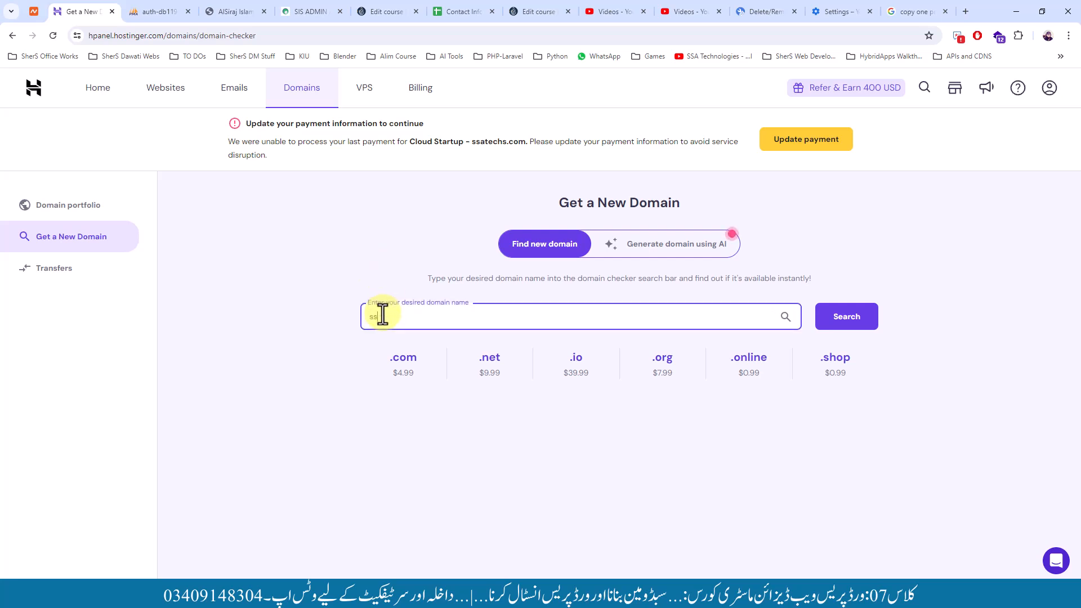
pyautogui.write('ssalearnings')
pyautogui.press('Return')
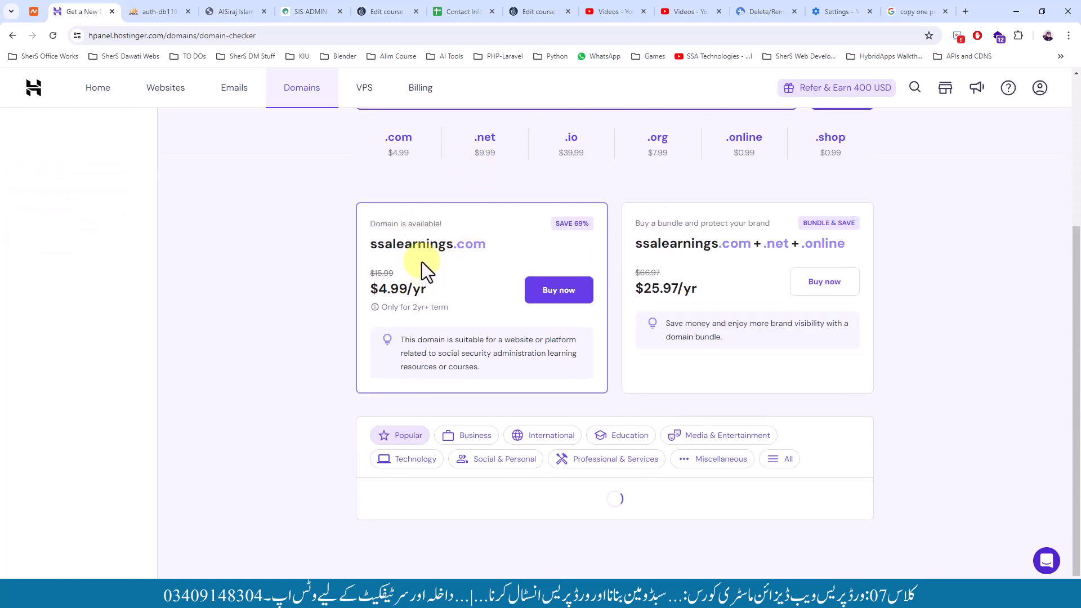
pyautogui.scroll(-2, 417, 260)
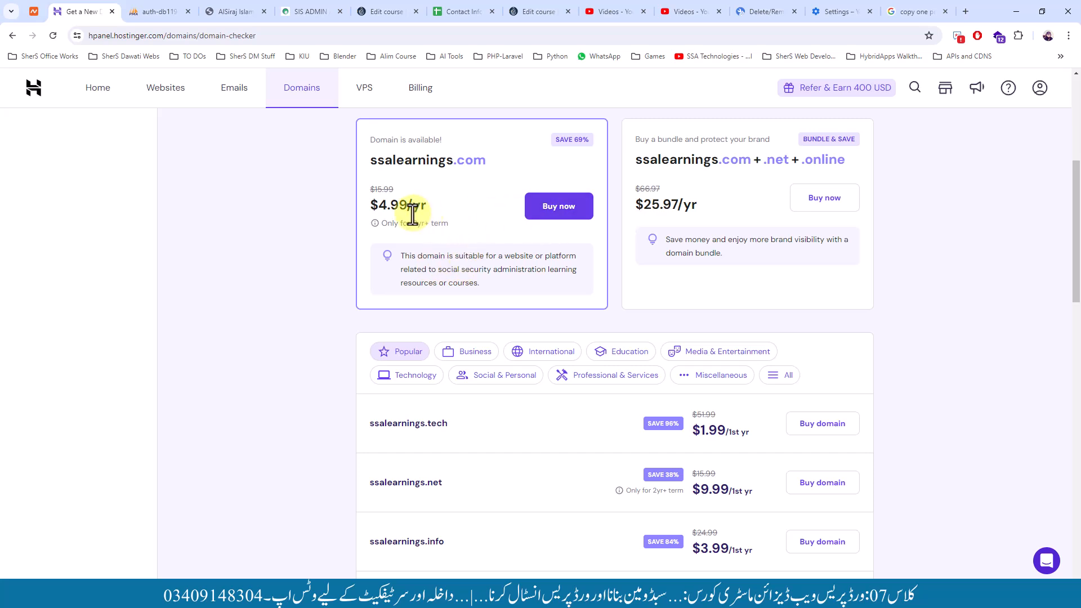
# Buy ssalearnings.com on a 1-year term totalling $10.17, with the coupon code field opened
pyautogui.click(543, 219)
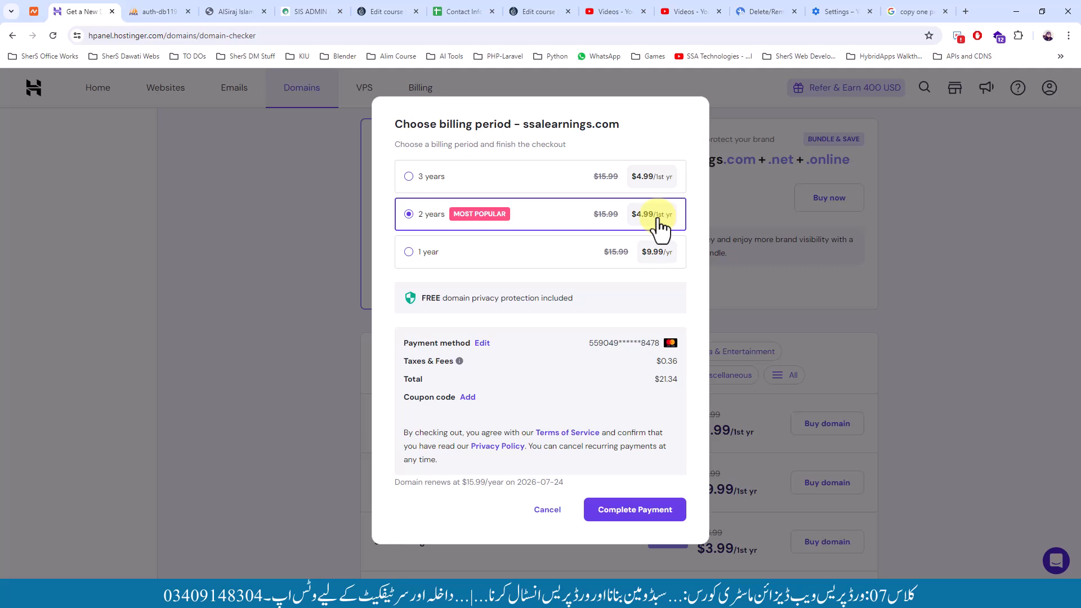
pyautogui.tripleClick(659, 379)
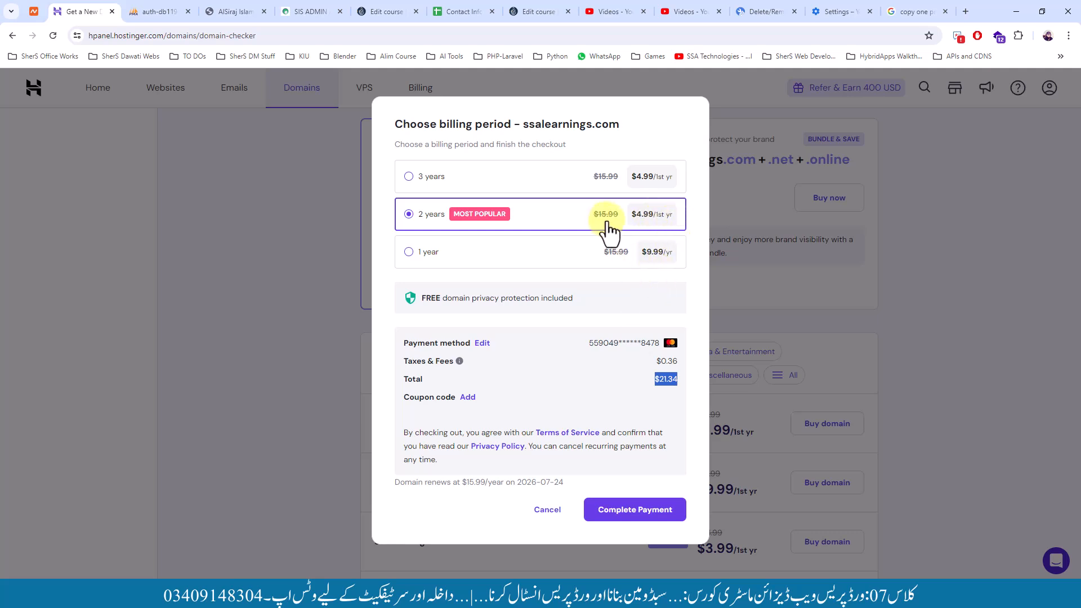
pyautogui.click(426, 252)
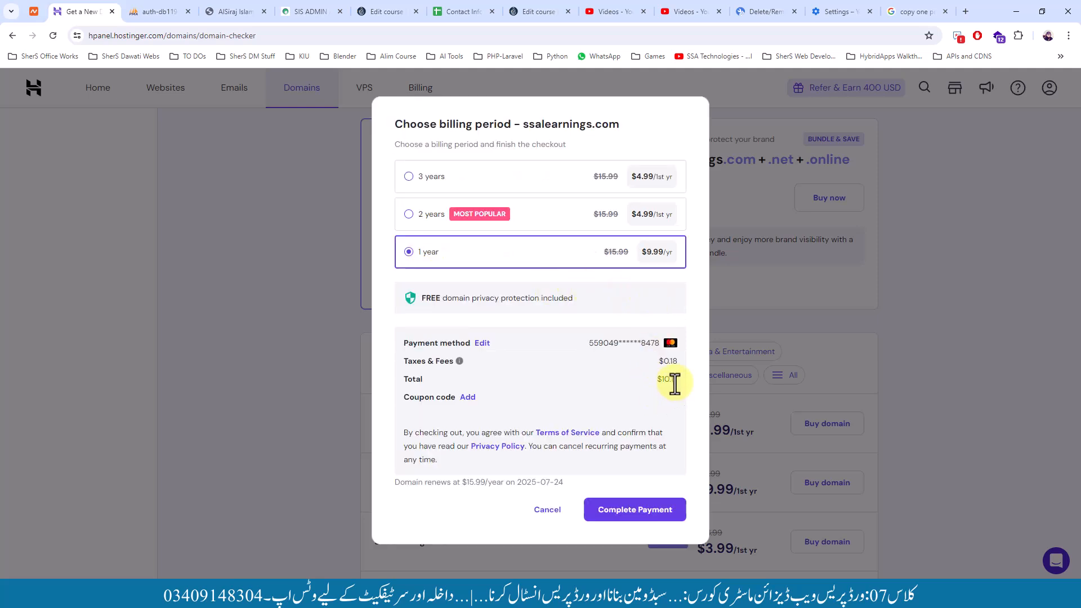
pyautogui.click(467, 397)
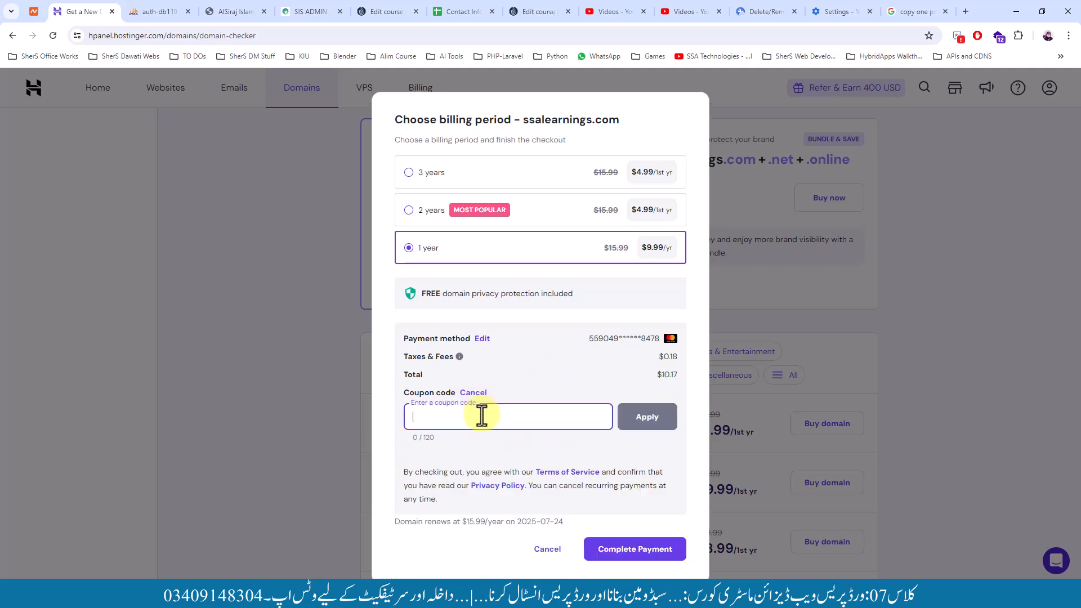
pyautogui.click(920, 11)
# Search Google for 'hostinger domain coupon' and open four coupon results in background tabs
pyautogui.click(798, 38)
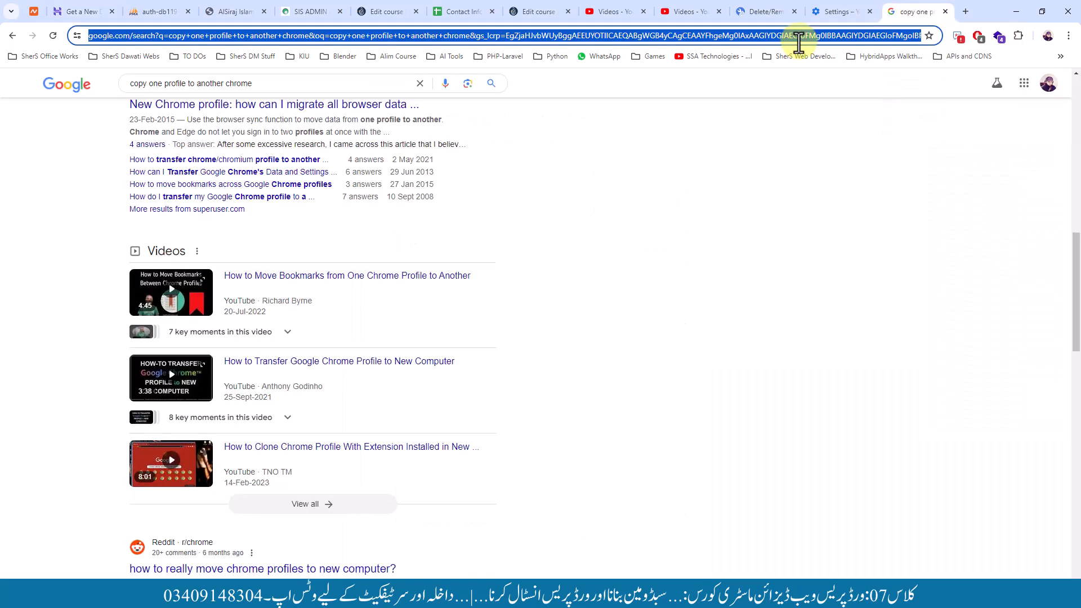
pyautogui.write('hostinger d')
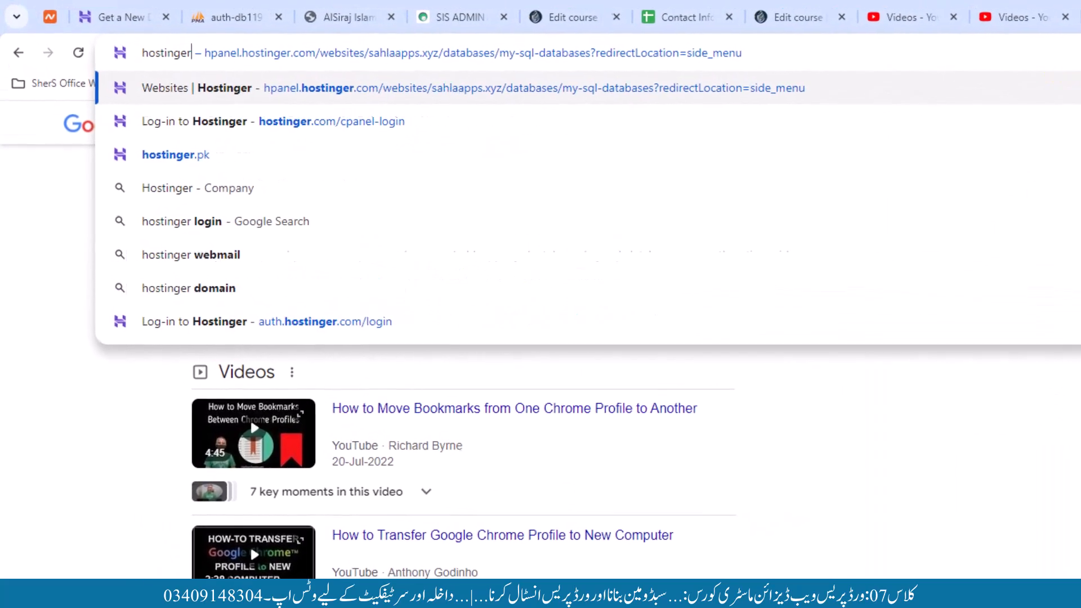
pyautogui.write('omain coupon')
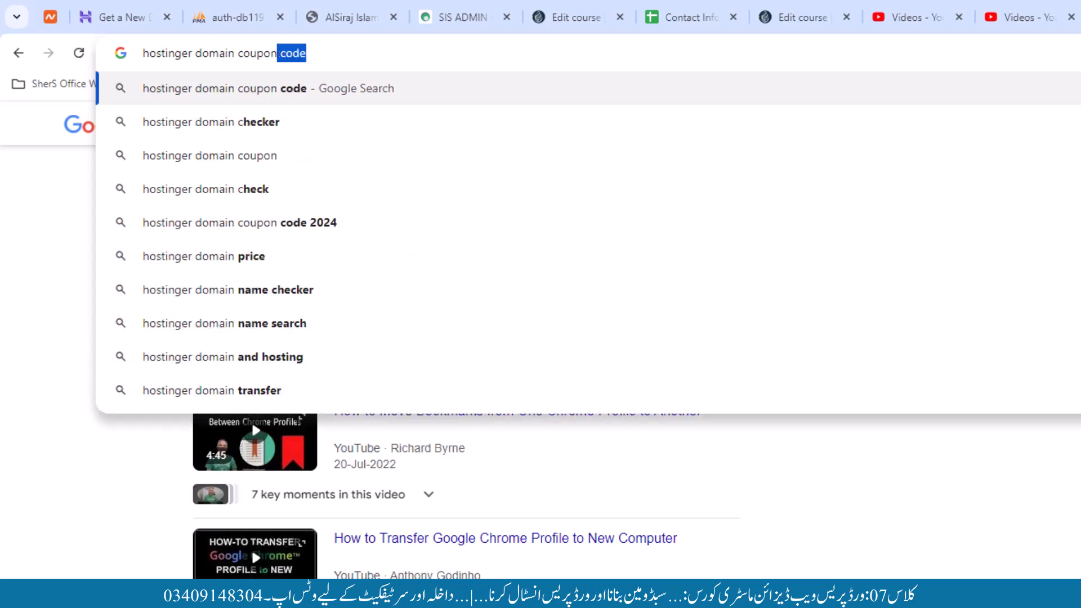
pyautogui.press('Return')
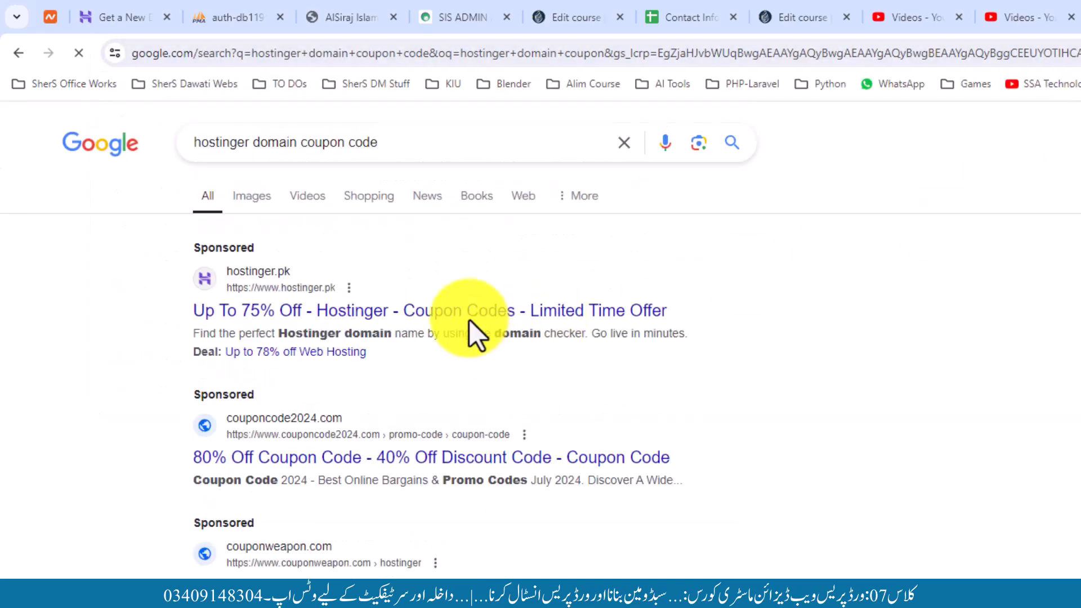
pyautogui.middleClick(466, 314)
pyautogui.middleClick(367, 457)
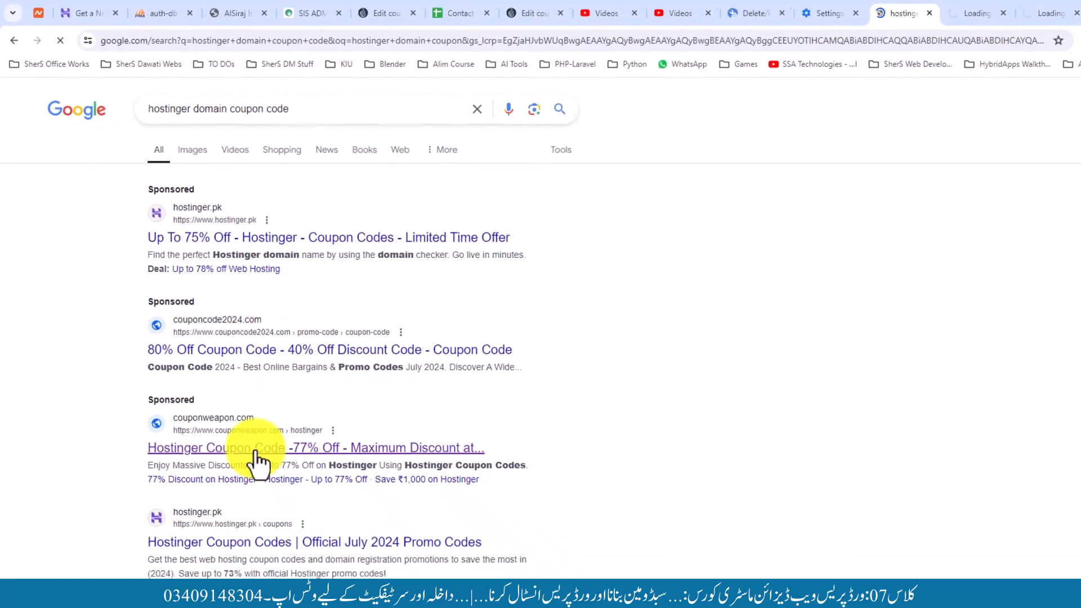
pyautogui.middleClick(232, 541)
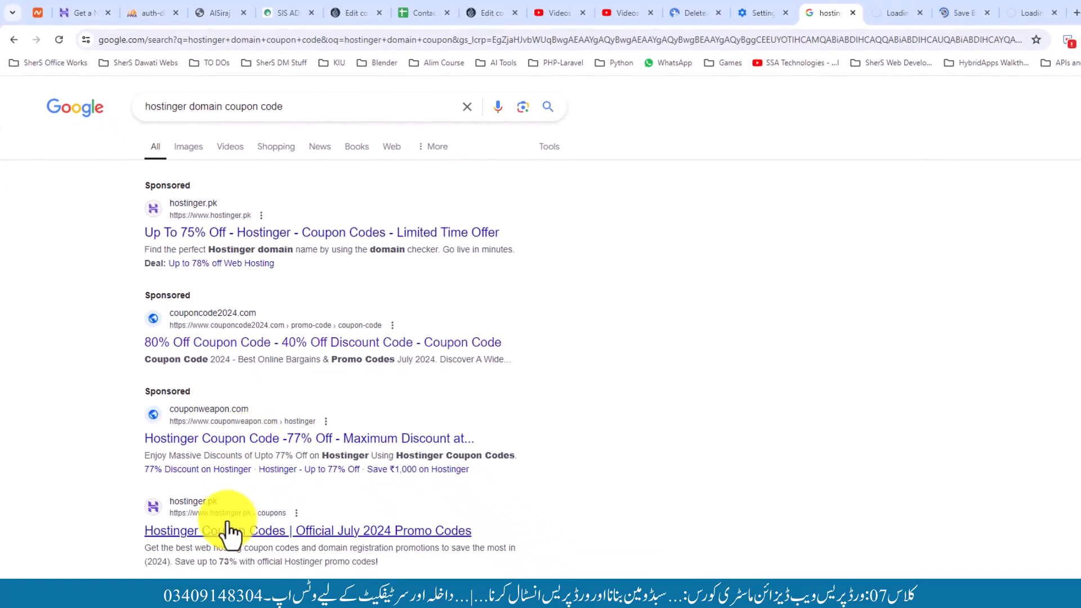
pyautogui.scroll(-2, 496, 366)
pyautogui.middleClick(394, 505)
pyautogui.click(795, 13)
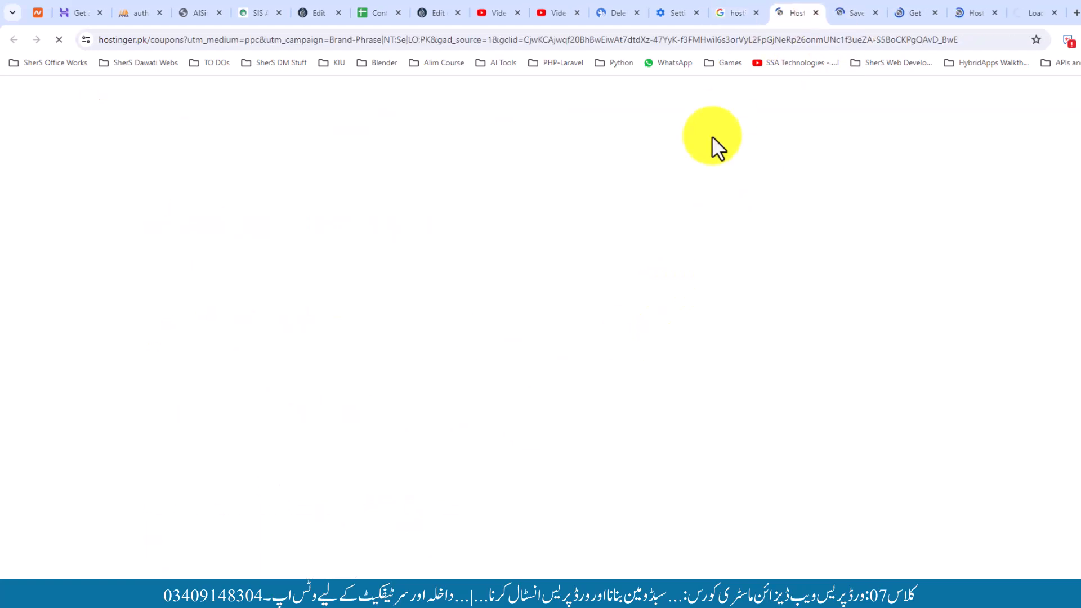
# Reveal and try couponcode2024 and couponweapon Hostinger codes at checkout; BLOGWITHBP is rejected as invalid
pyautogui.click(835, 2)
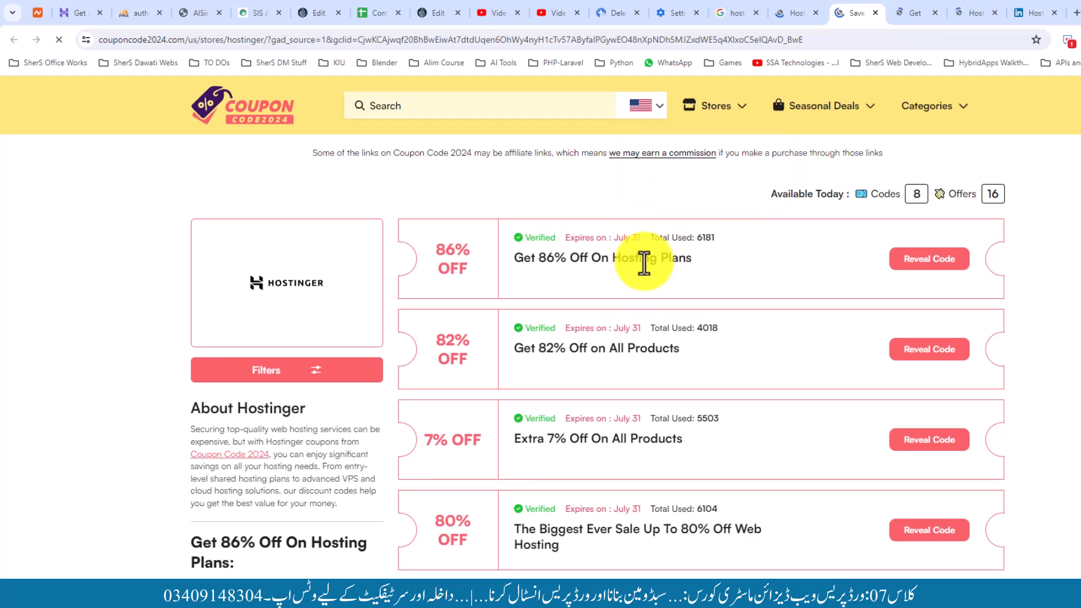
pyautogui.click(930, 262)
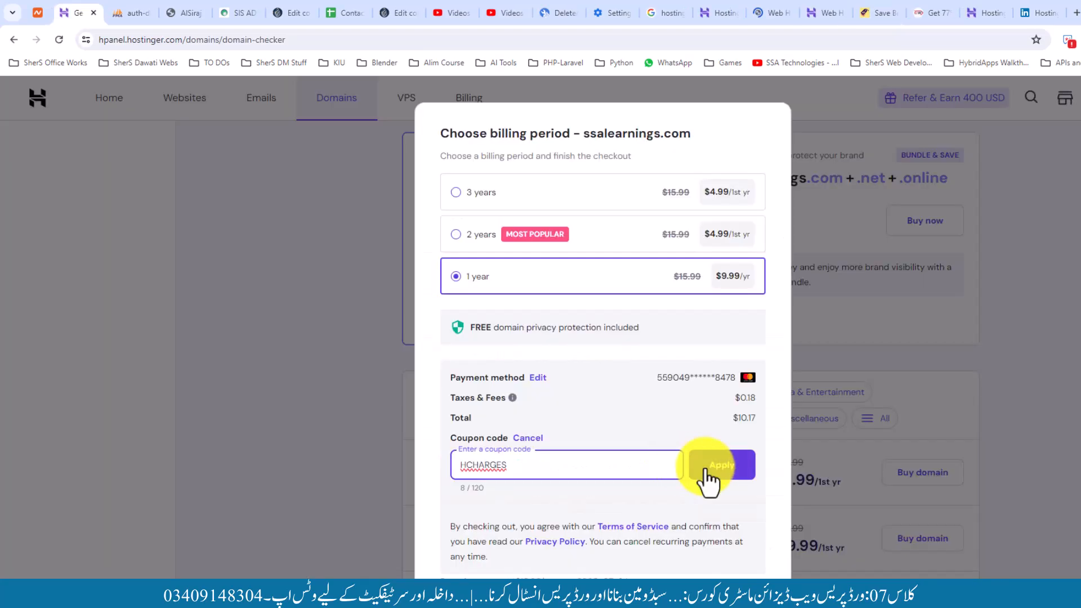
pyautogui.click(706, 473)
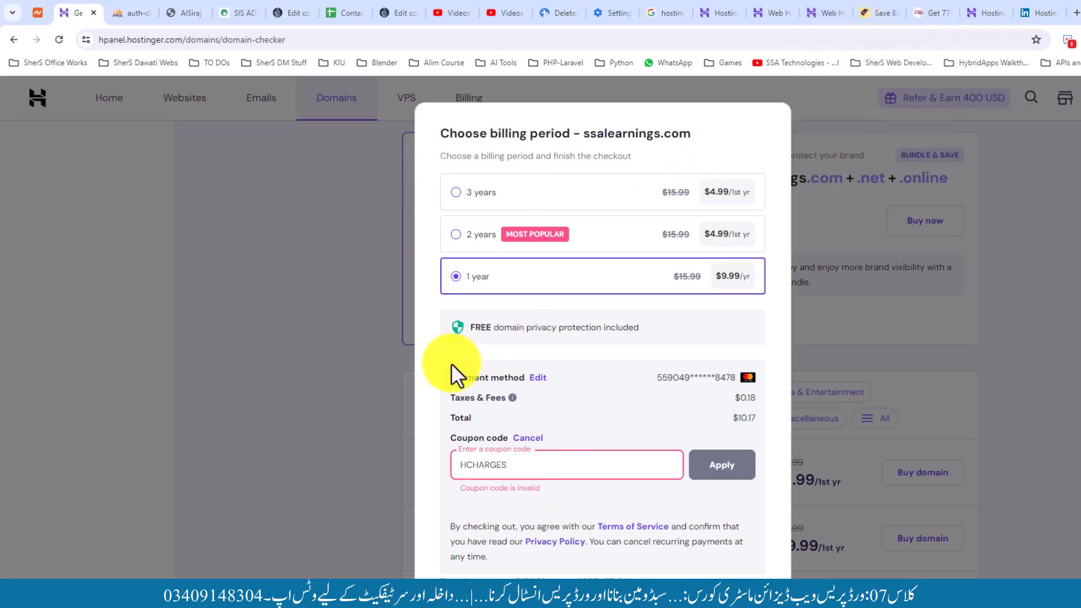
pyautogui.click(864, 4)
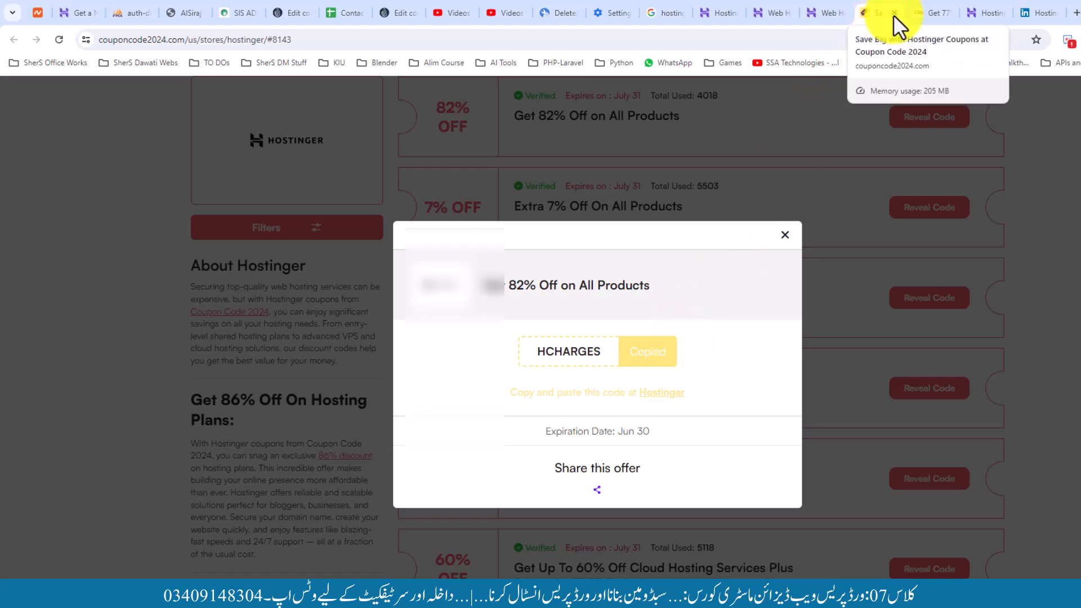
pyautogui.click(912, 6)
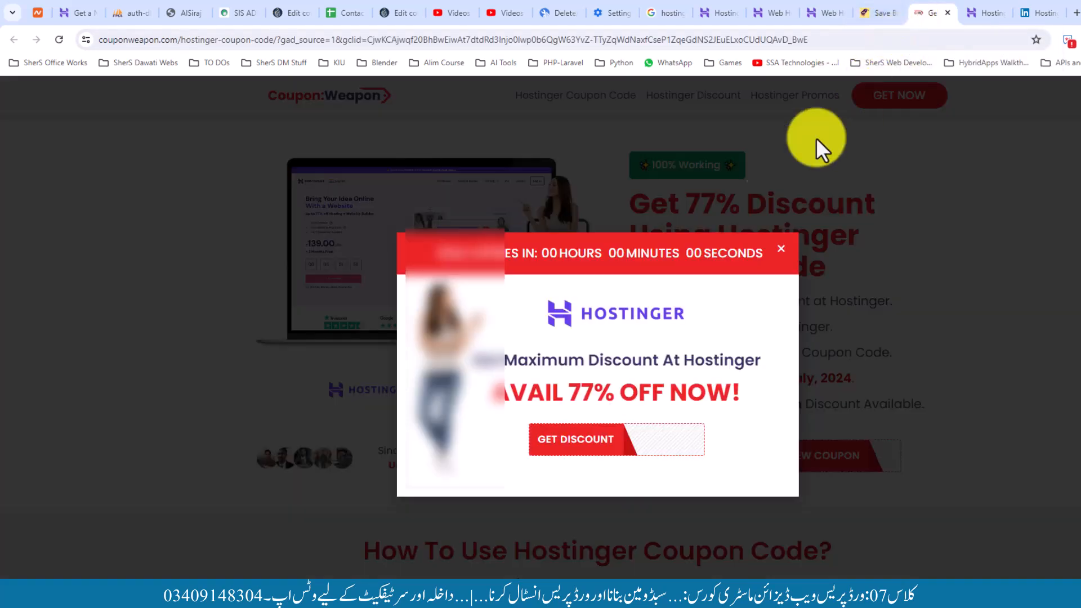
pyautogui.click(598, 442)
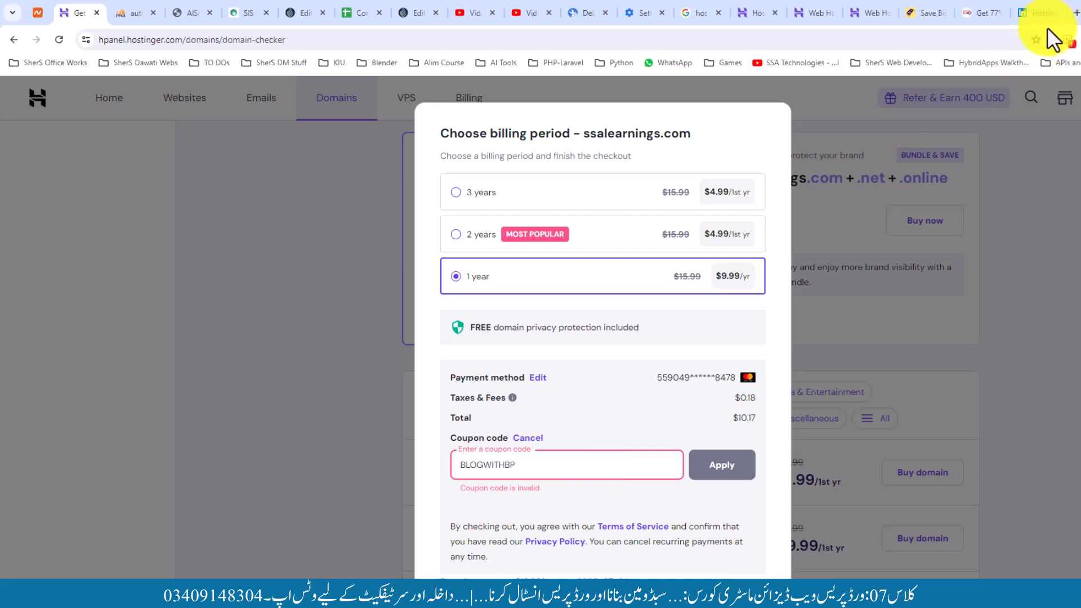
# Try the LinkedIn article's MONSOON coupon at checkout, which is rejected as invalid
pyautogui.click(1040, 13)
pyautogui.scroll(-7, 545, 345)
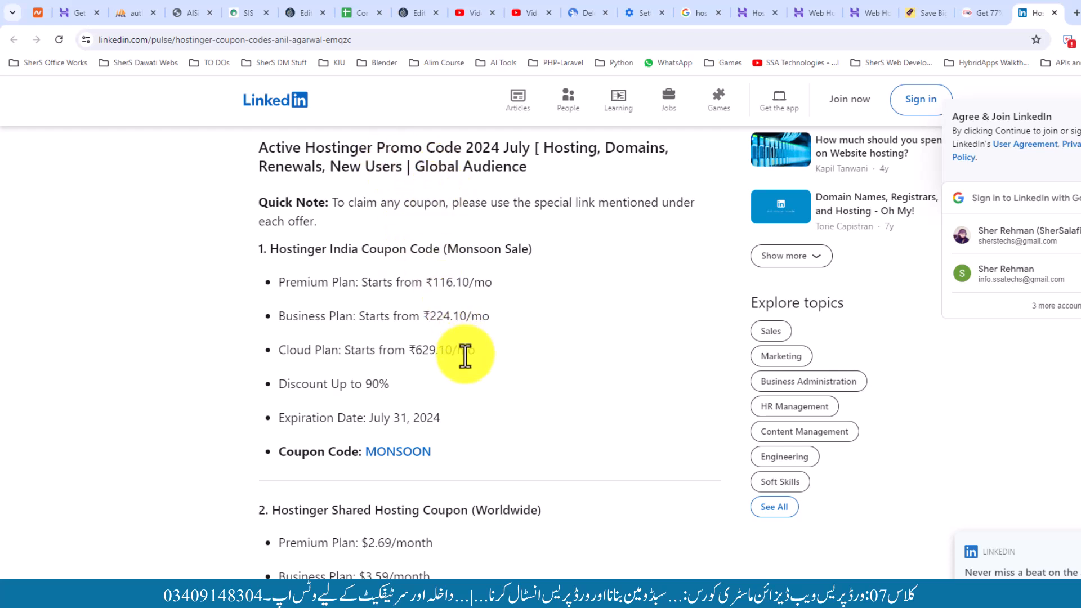
pyautogui.moveTo(445, 454); pyautogui.dragTo(365, 453)
pyautogui.click(73, 13)
pyautogui.moveTo(514, 473); pyautogui.dragTo(451, 465)
pyautogui.hotkey('ctrl', 'v')
pyautogui.click(709, 480)
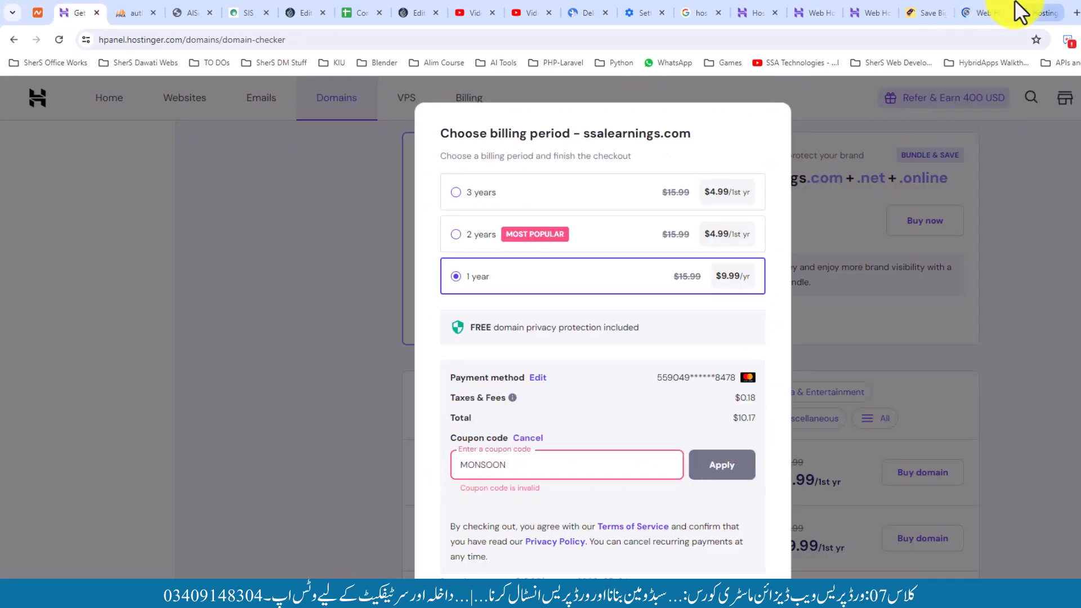
# Apply the article's BPDOMAIN coupon instead, lowering the checkout total to $9.46
pyautogui.click(1030, 12)
pyautogui.scroll(-2, 508, 393)
pyautogui.scroll(-2, 475, 403)
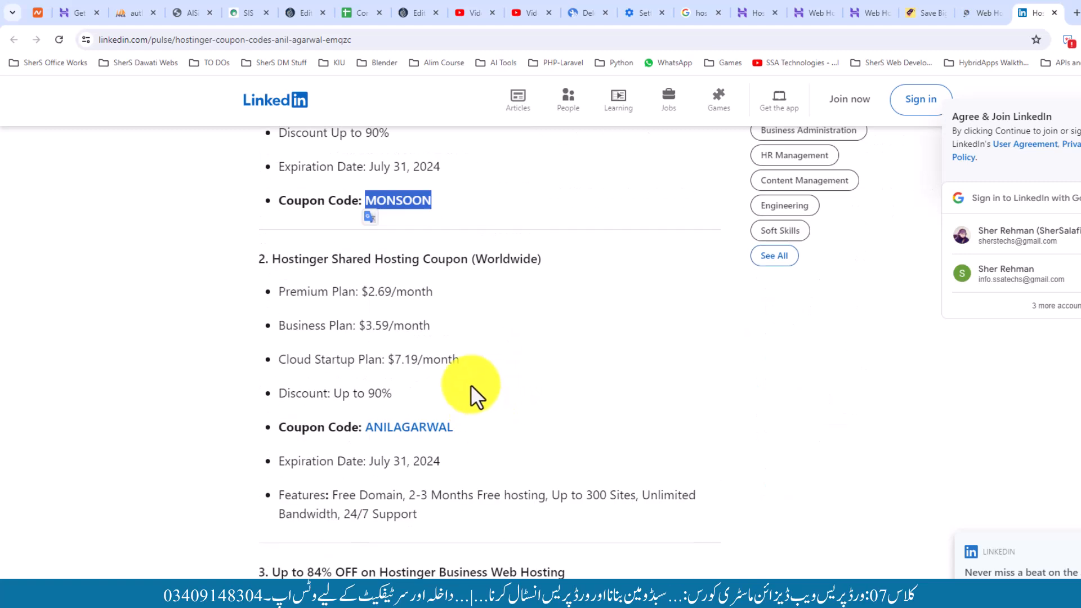
pyautogui.scroll(-2, 487, 360)
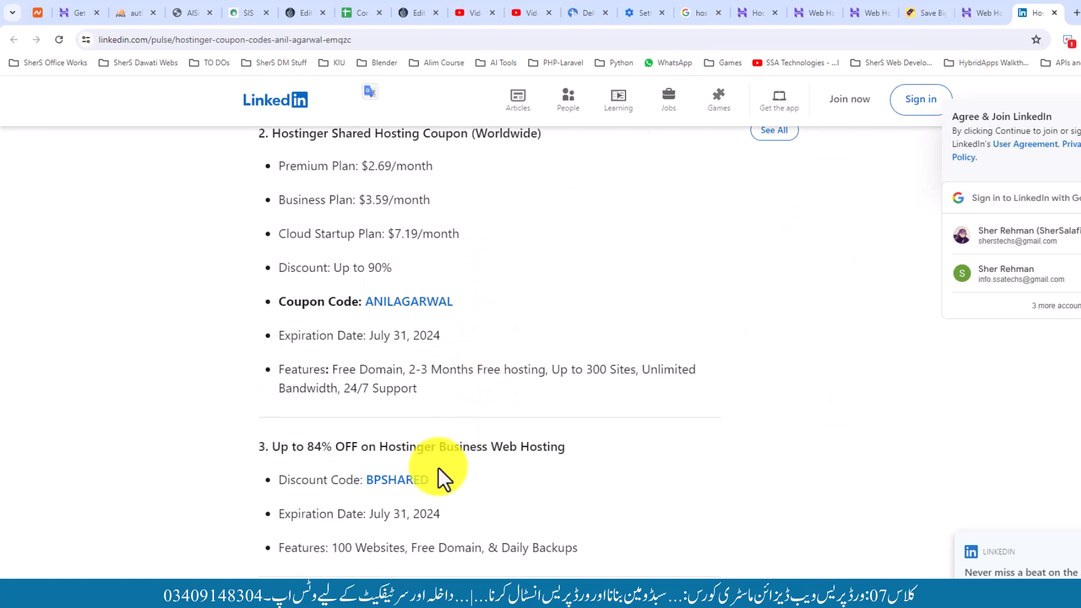
pyautogui.scroll(-2, 466, 459)
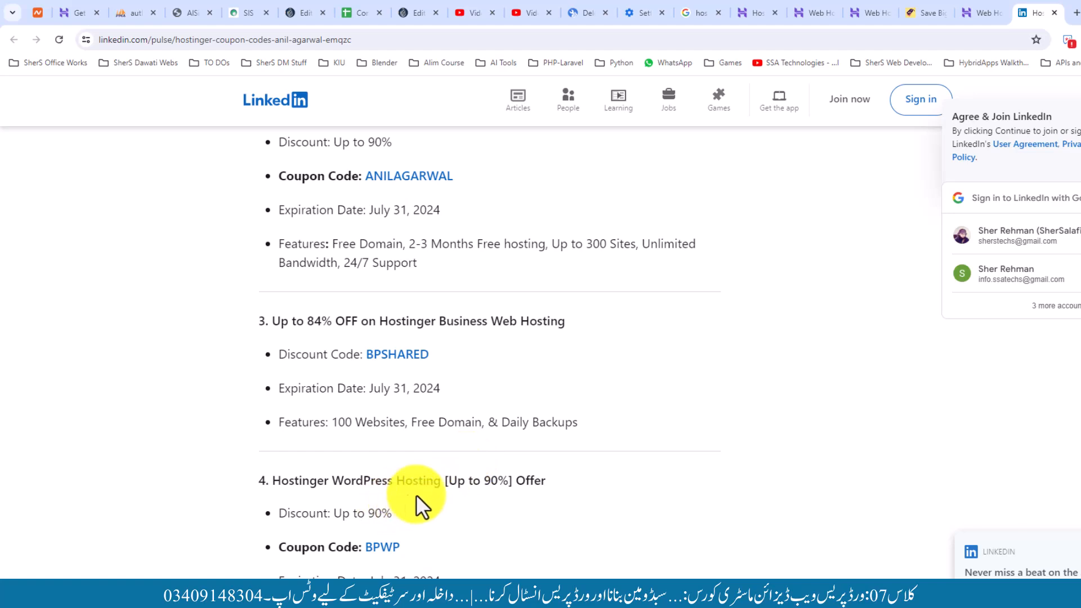
pyautogui.scroll(-6, 417, 495)
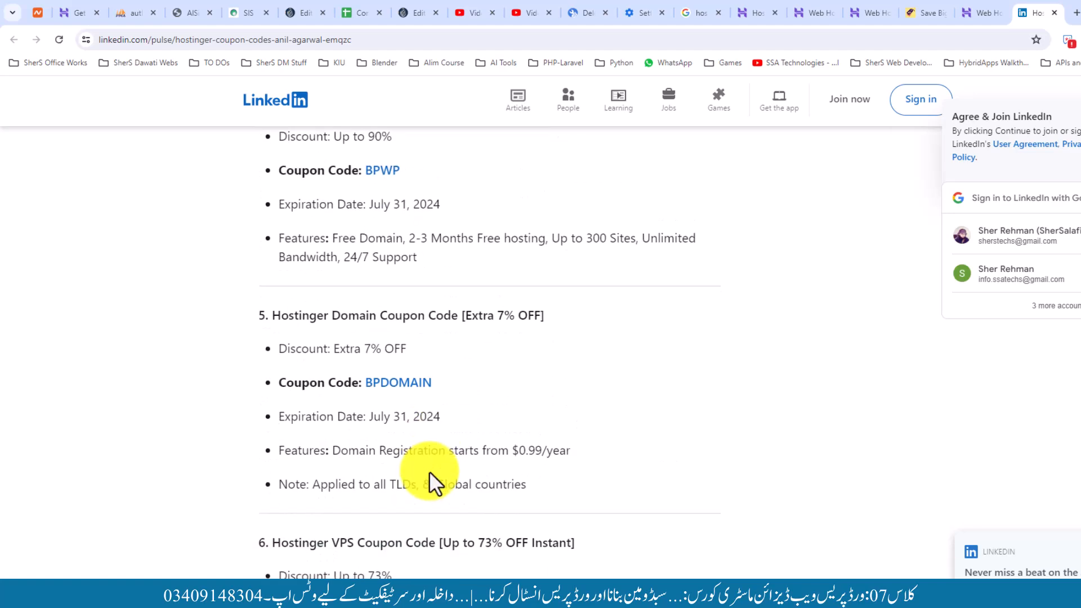
pyautogui.moveTo(438, 389); pyautogui.dragTo(366, 381)
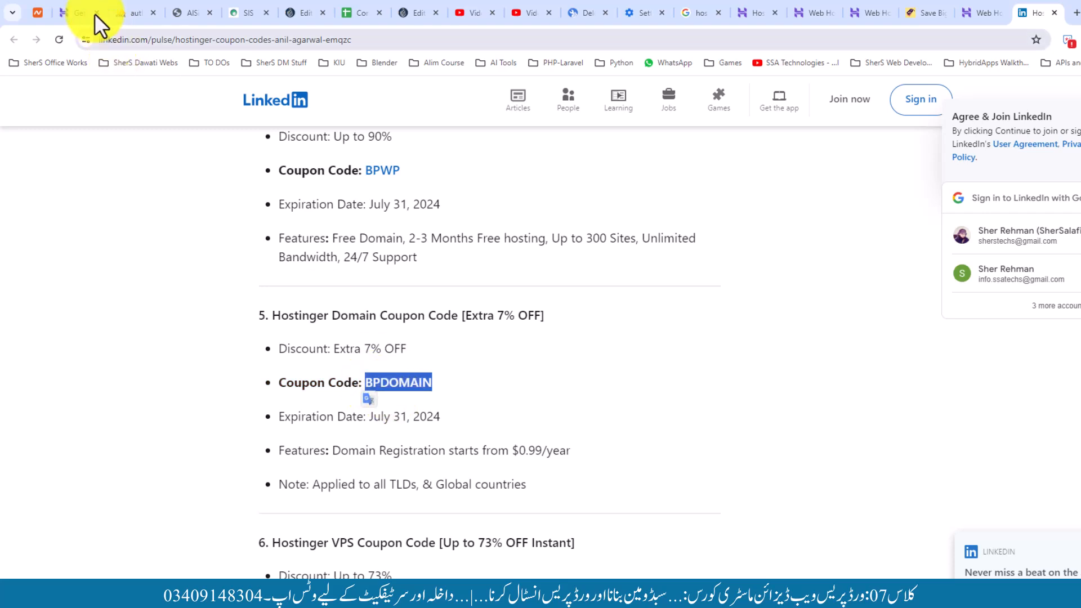
pyautogui.click(90, 16)
pyautogui.moveTo(523, 465); pyautogui.dragTo(428, 469)
pyautogui.hotkey('ctrl', 'v')
pyautogui.click(711, 472)
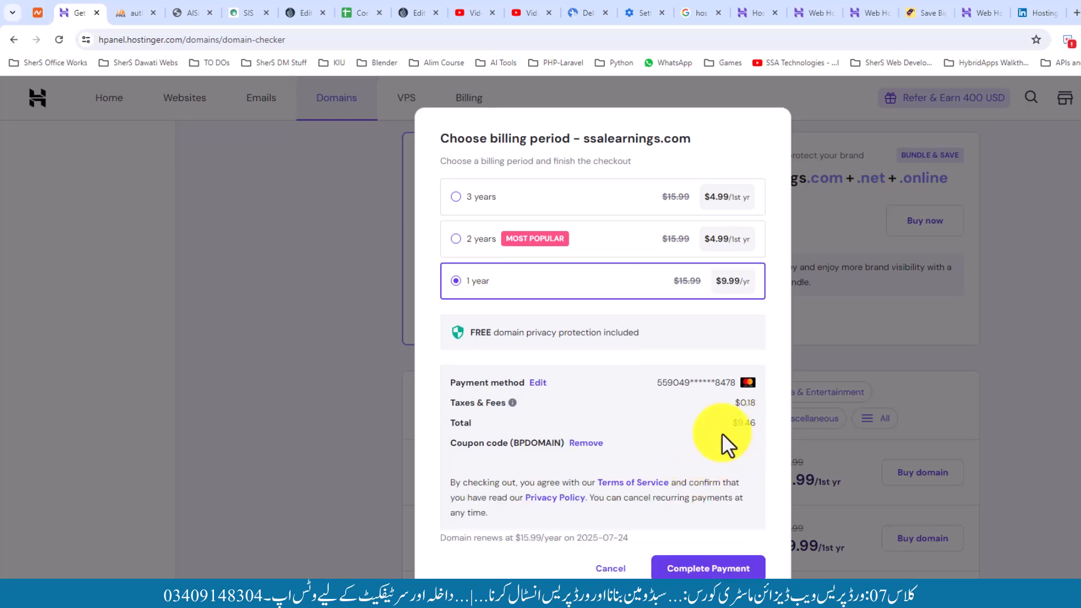
# Review the LinkedIn article and couponcode2024 Hostinger codes, closing the revealed-code popup
pyautogui.click(1016, 7)
pyautogui.scroll(-4, 497, 370)
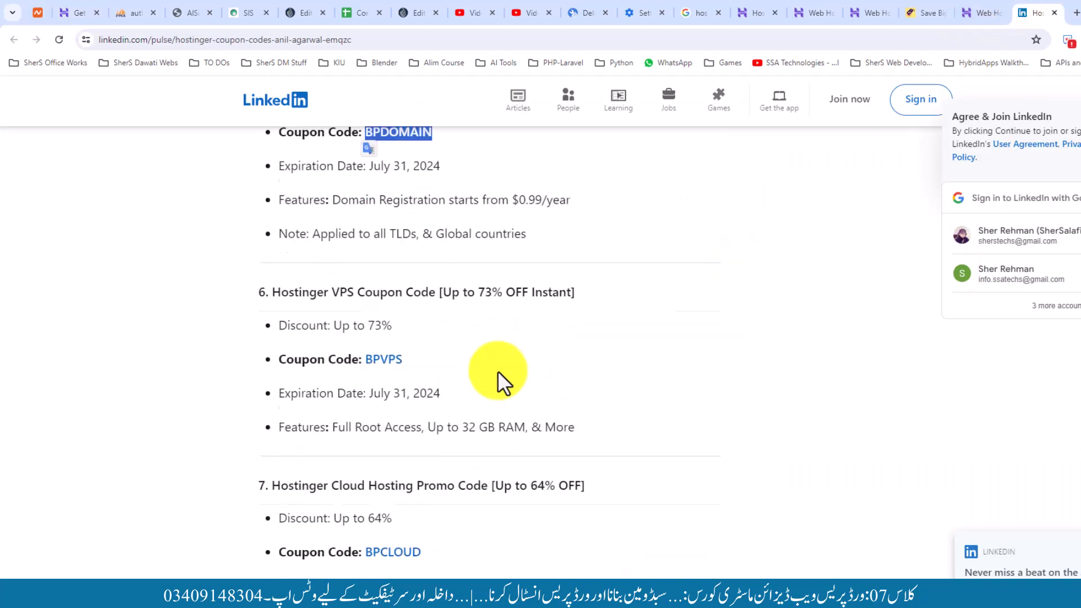
pyautogui.scroll(-6, 498, 371)
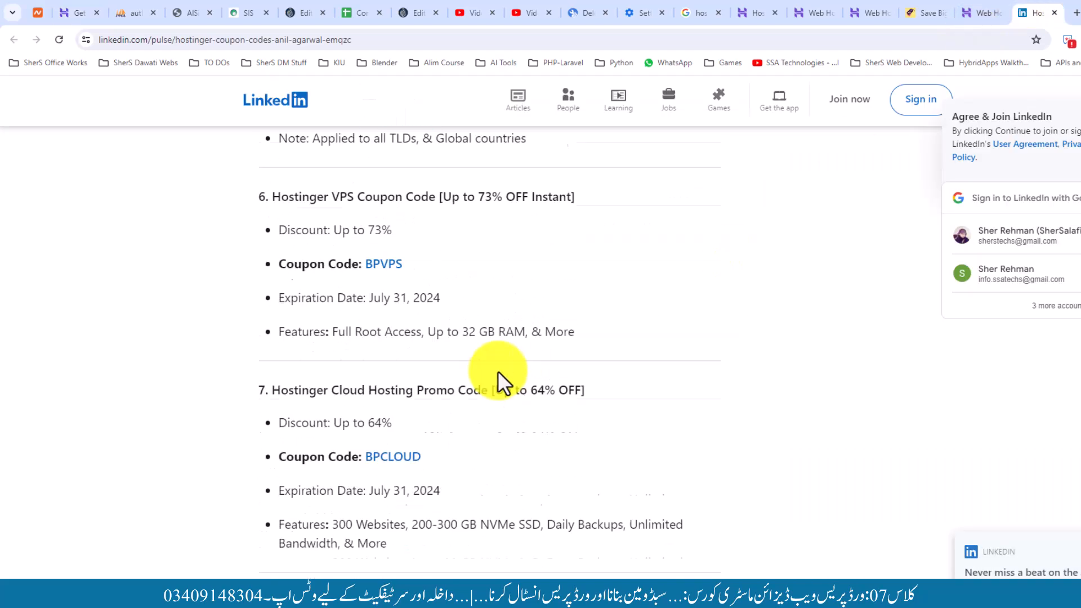
pyautogui.scroll(-6, 498, 370)
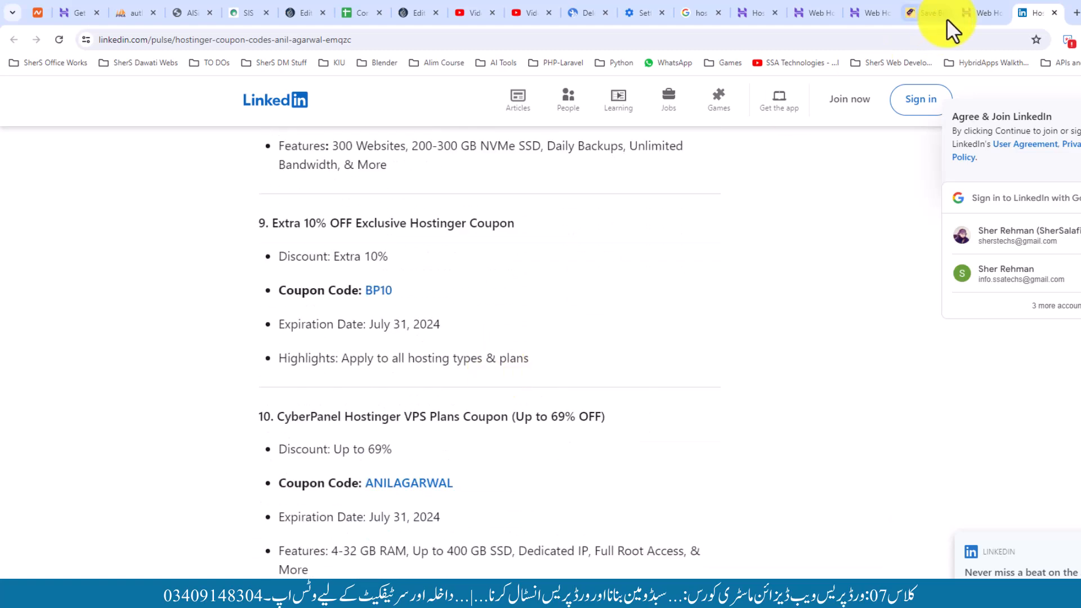
pyautogui.click(917, 12)
pyautogui.click(785, 235)
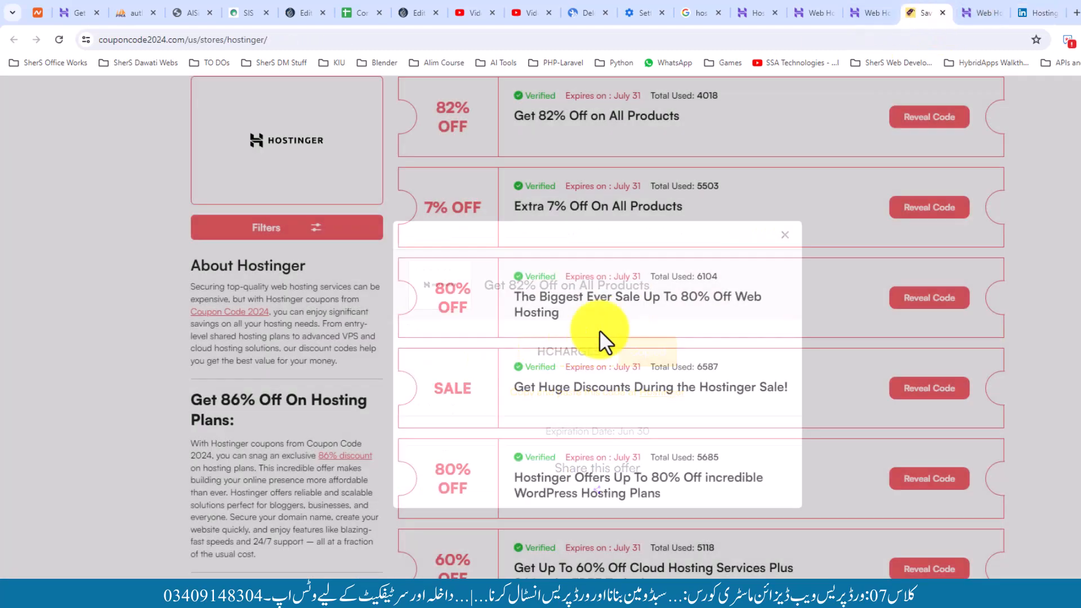
pyautogui.scroll(4, 515, 420)
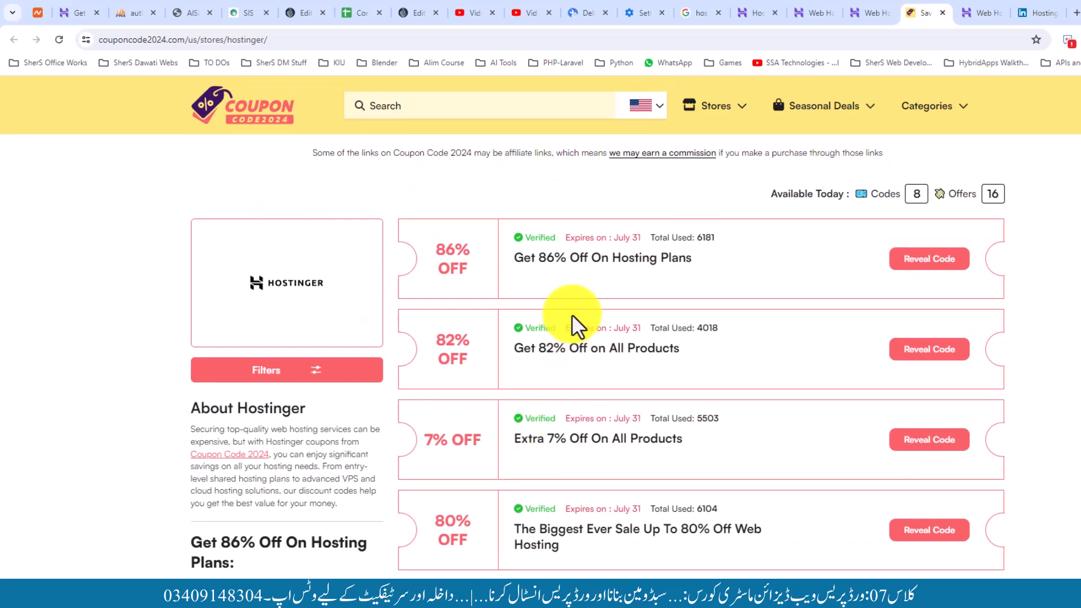
pyautogui.scroll(-14, 572, 314)
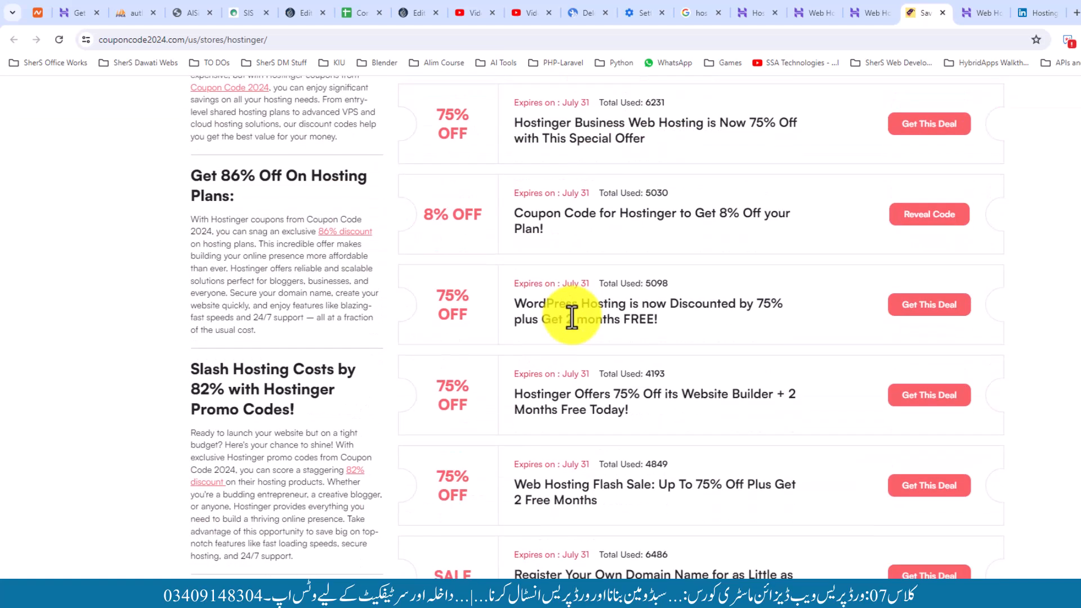
pyautogui.scroll(-2, 579, 343)
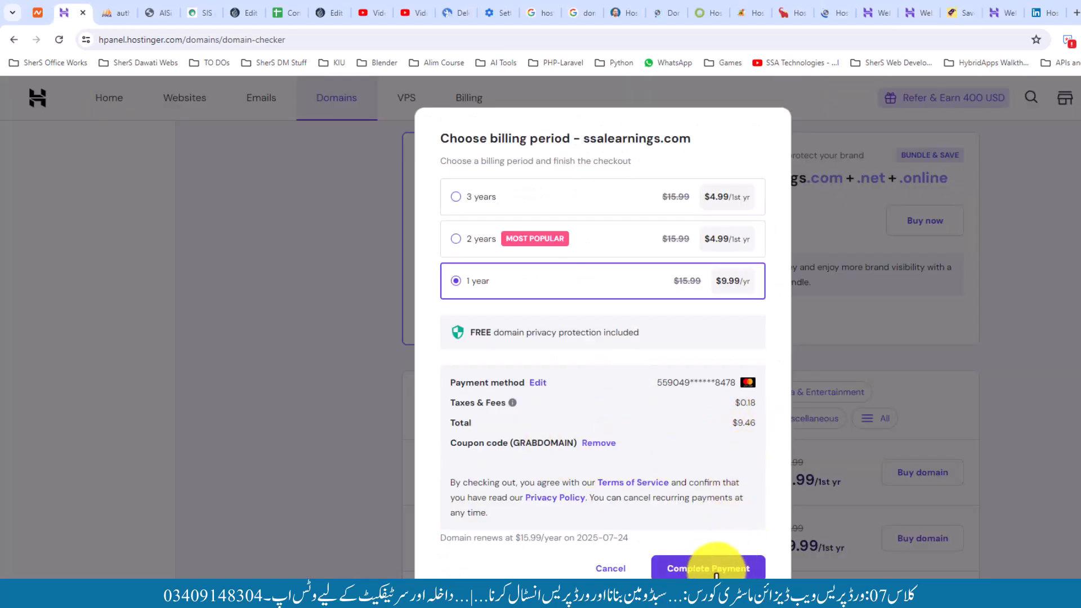
# Attempt payment for ssalearnings.com and dismiss the risk-blocked Payment Failed message
pyautogui.click(700, 568)
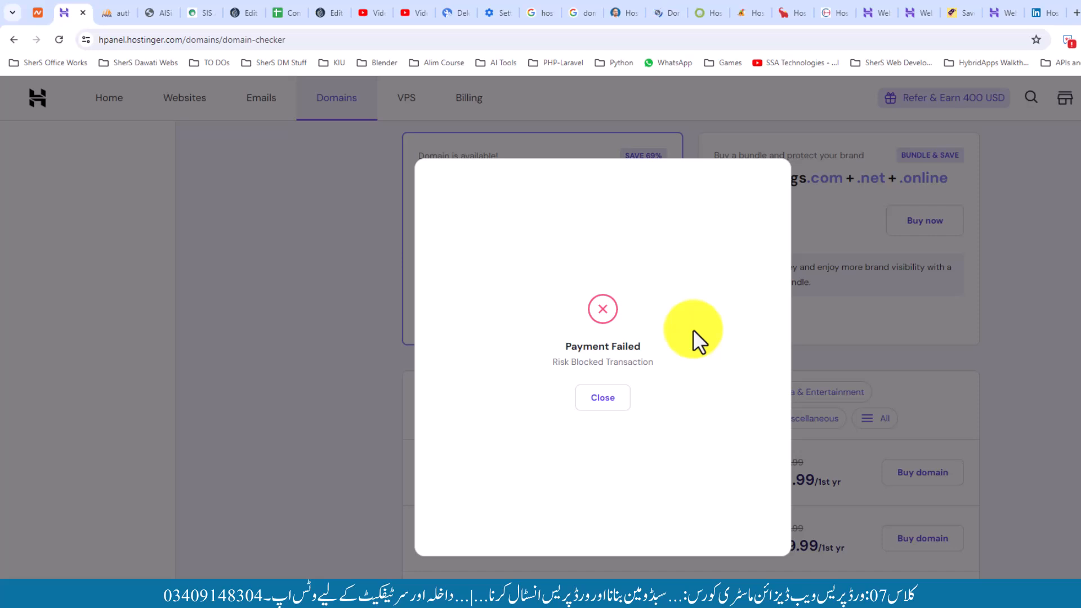
pyautogui.click(608, 399)
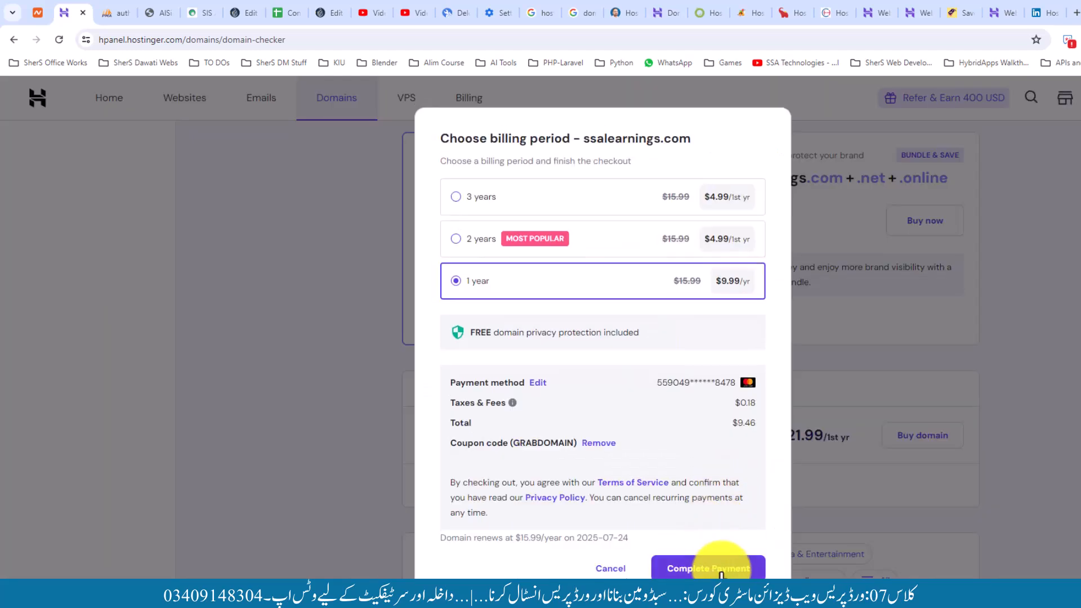
# Retry payment to register ssalearnings.com, active until 2025-07-23, and review its Domain Overview
pyautogui.click(721, 570)
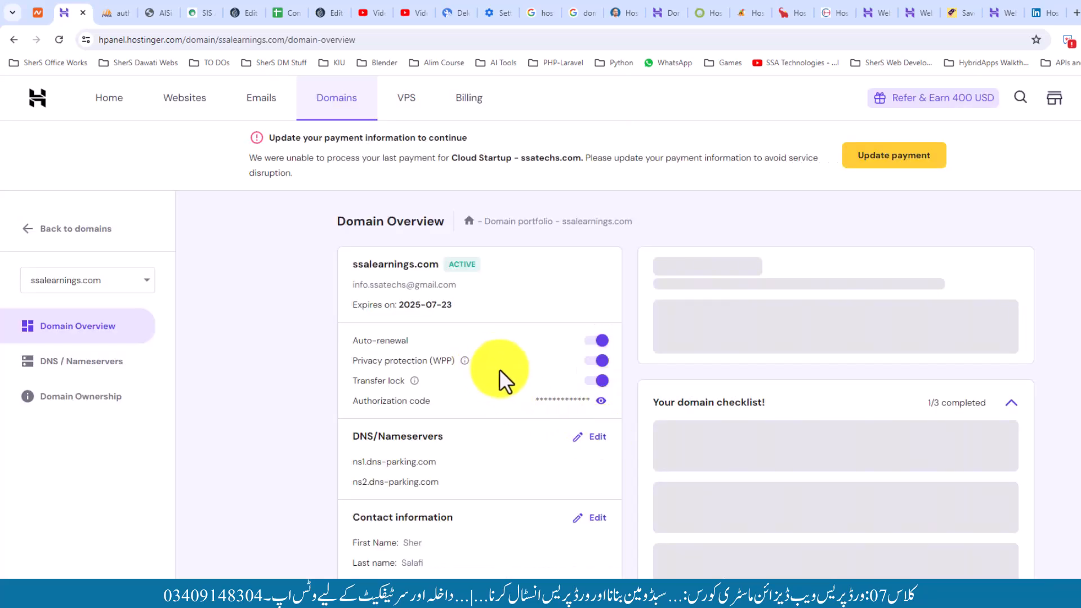
pyautogui.scroll(-3, 450, 394)
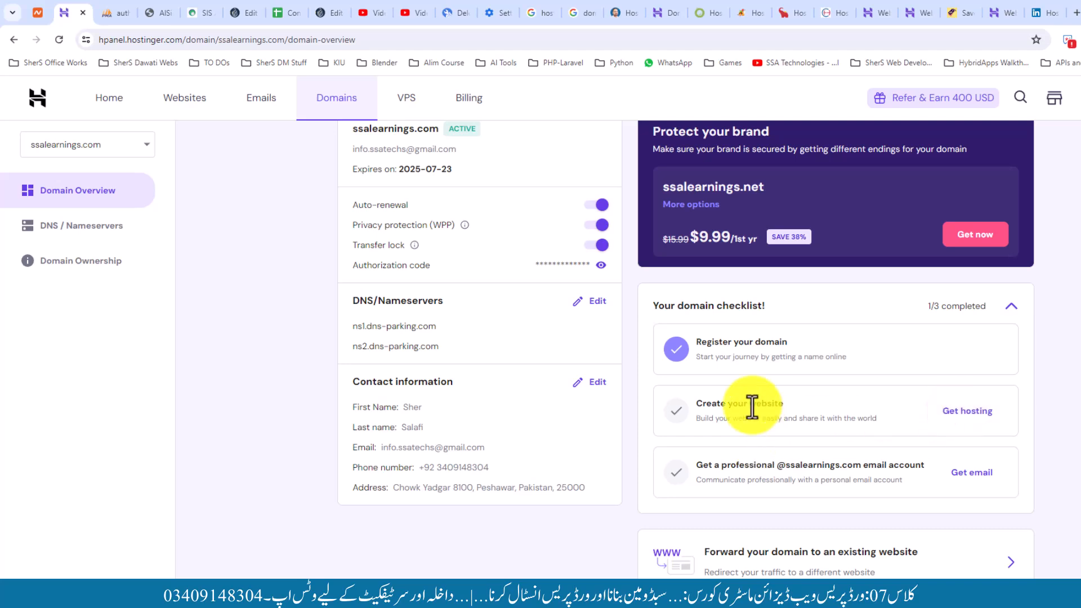
pyautogui.scroll(3, 630, 400)
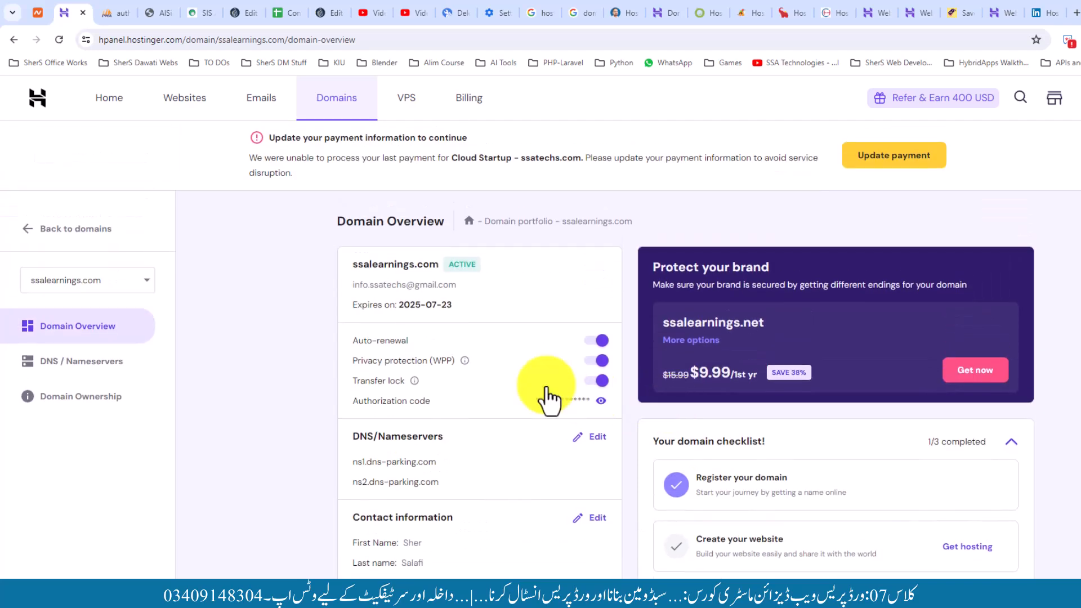
pyautogui.scroll(-3, 796, 495)
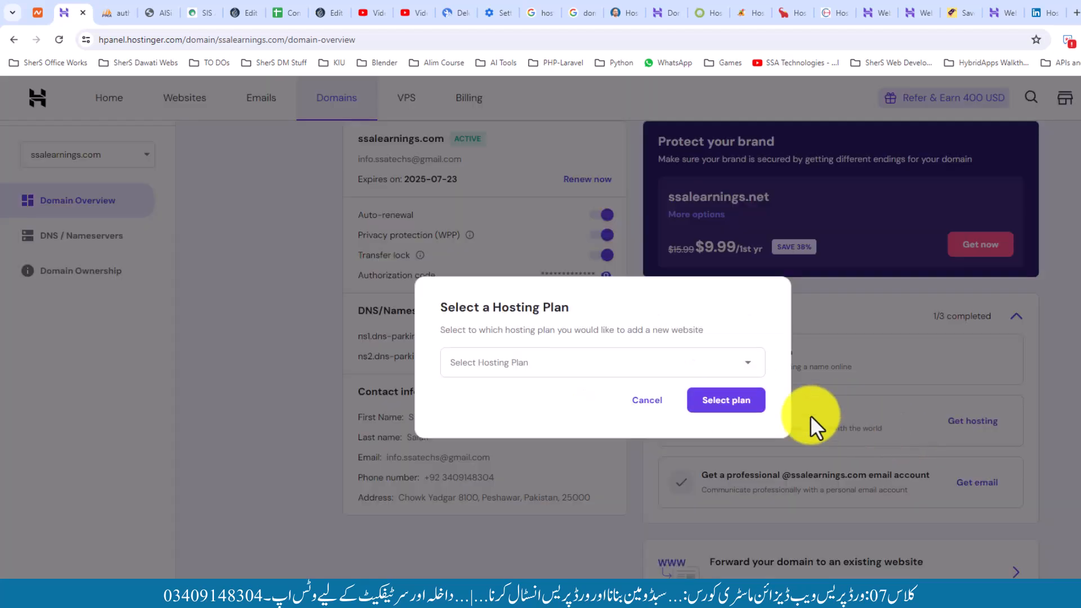
# Assign the new ssalearnings.com website to the existing Cloud Startup hosting plan
pyautogui.click(606, 372)
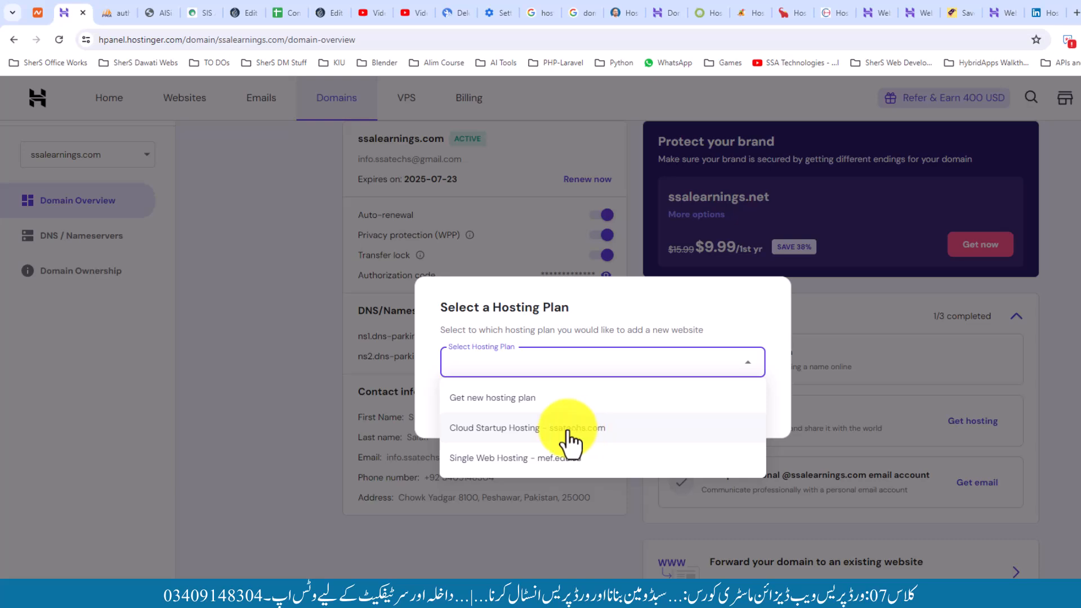
pyautogui.click(576, 431)
pyautogui.click(728, 401)
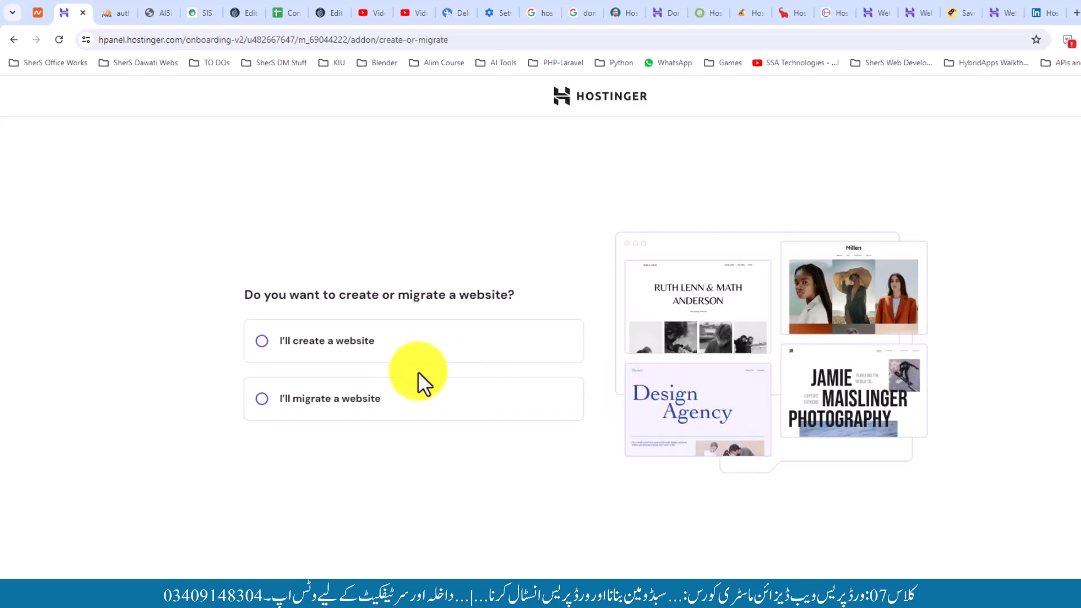
# Choose to create a new website built with WordPress and continue to the login details step
pyautogui.click(329, 343)
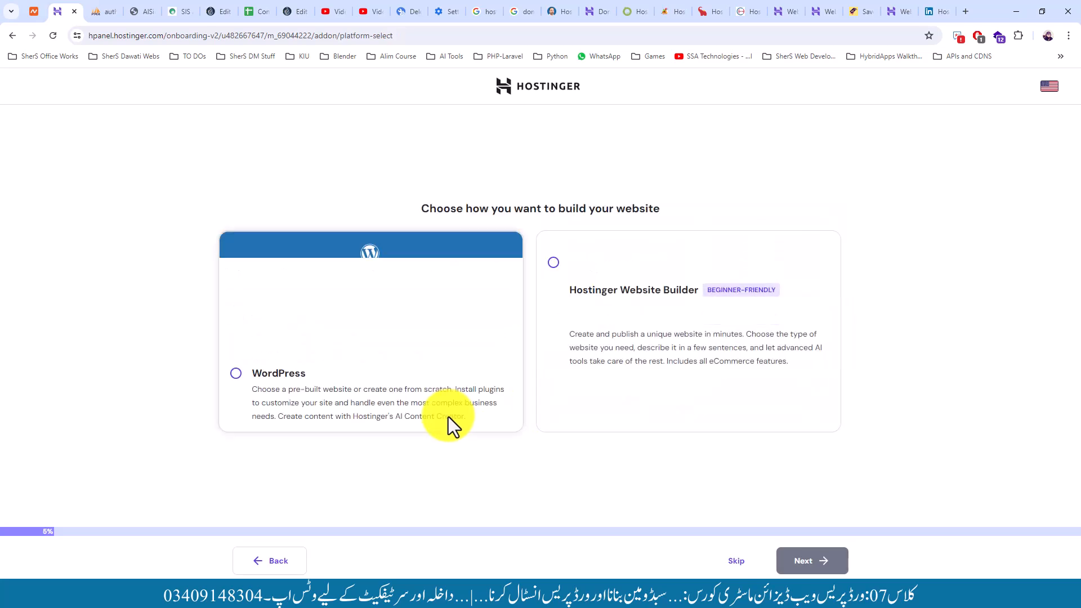
pyautogui.click(286, 377)
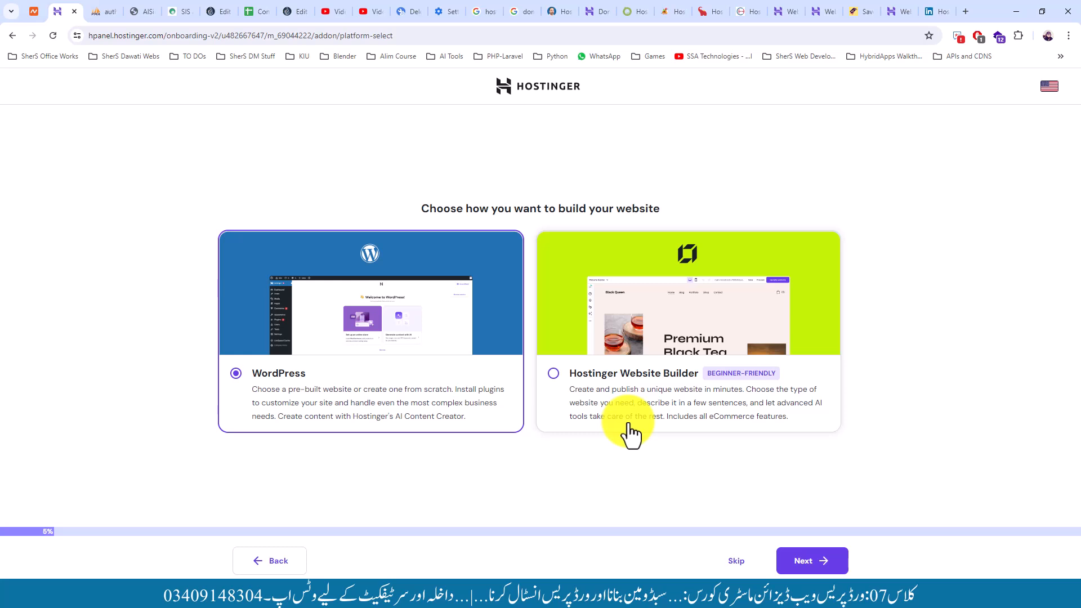
pyautogui.click(803, 560)
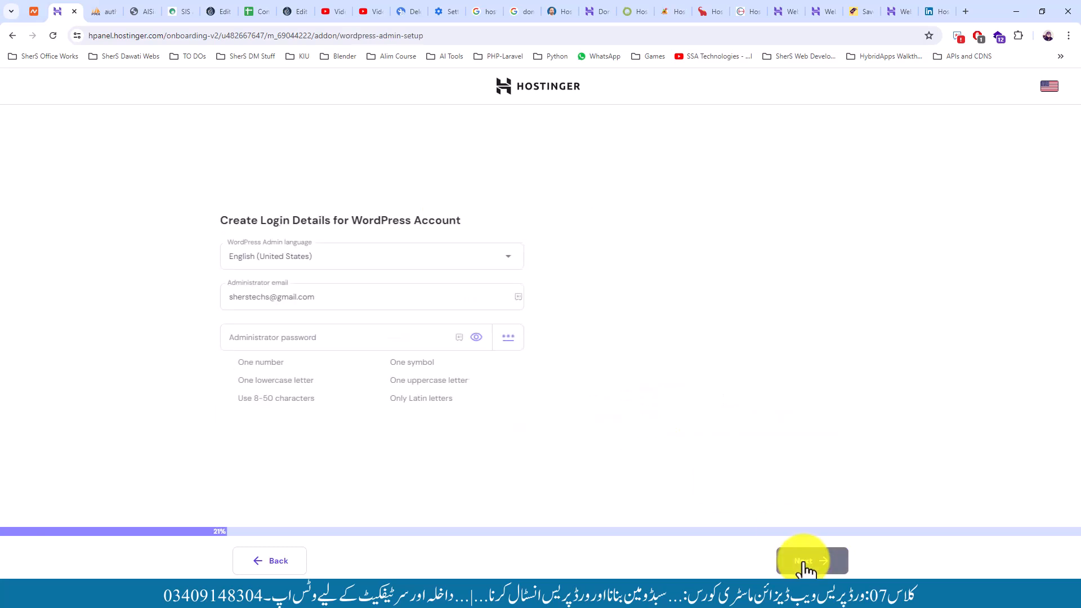
# Change the account name in the administrator email and paste in a password meeting all requirements
pyautogui.click(282, 295)
pyautogui.click(273, 336)
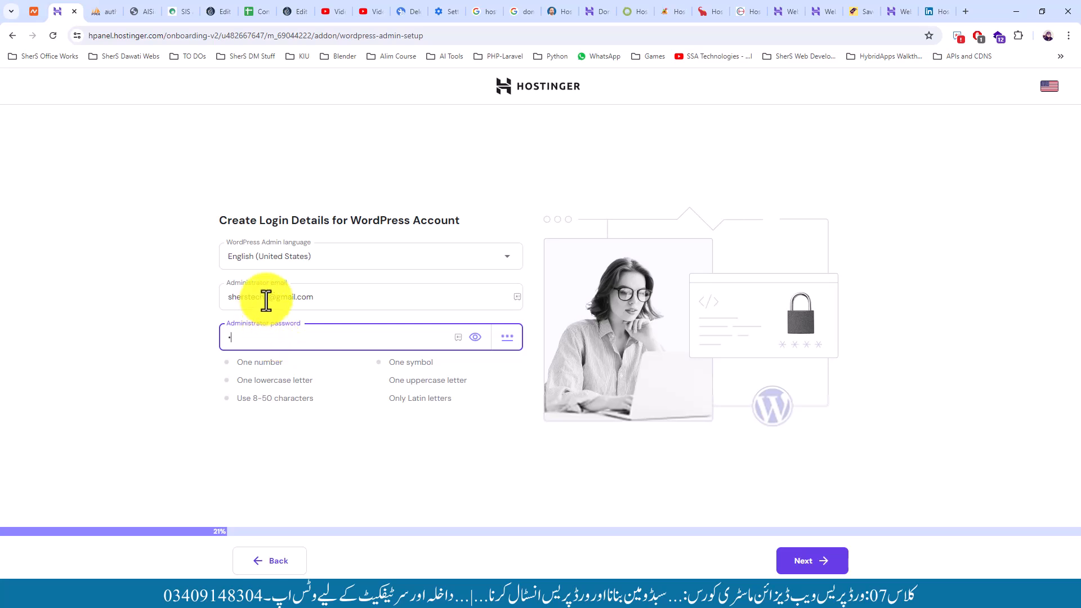
pyautogui.moveTo(267, 299); pyautogui.dragTo(223, 298)
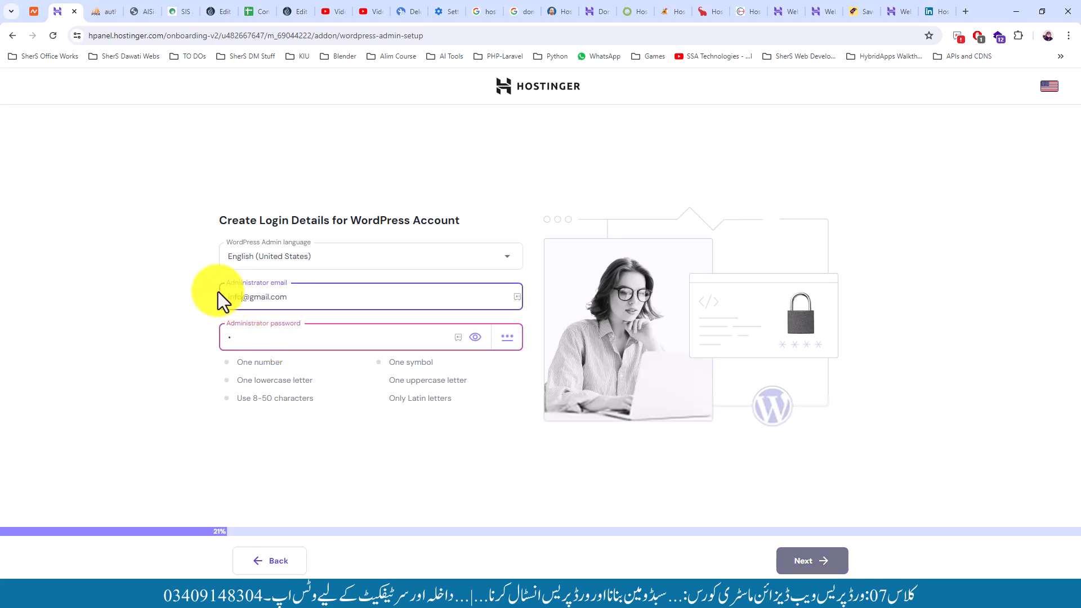
pyautogui.click(243, 338)
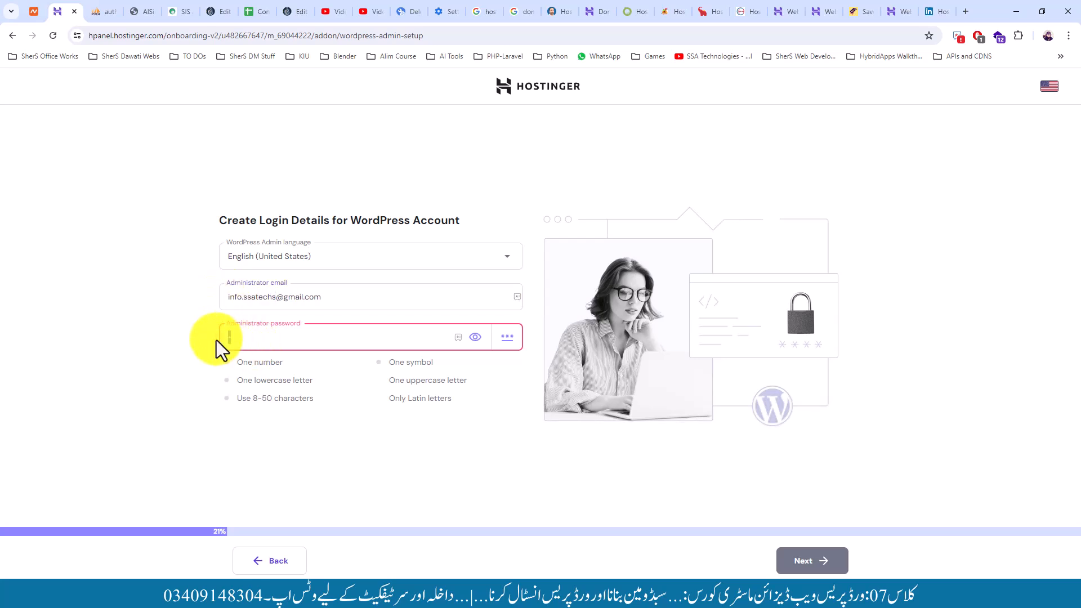
pyautogui.hotkey('ctrl', 'v')
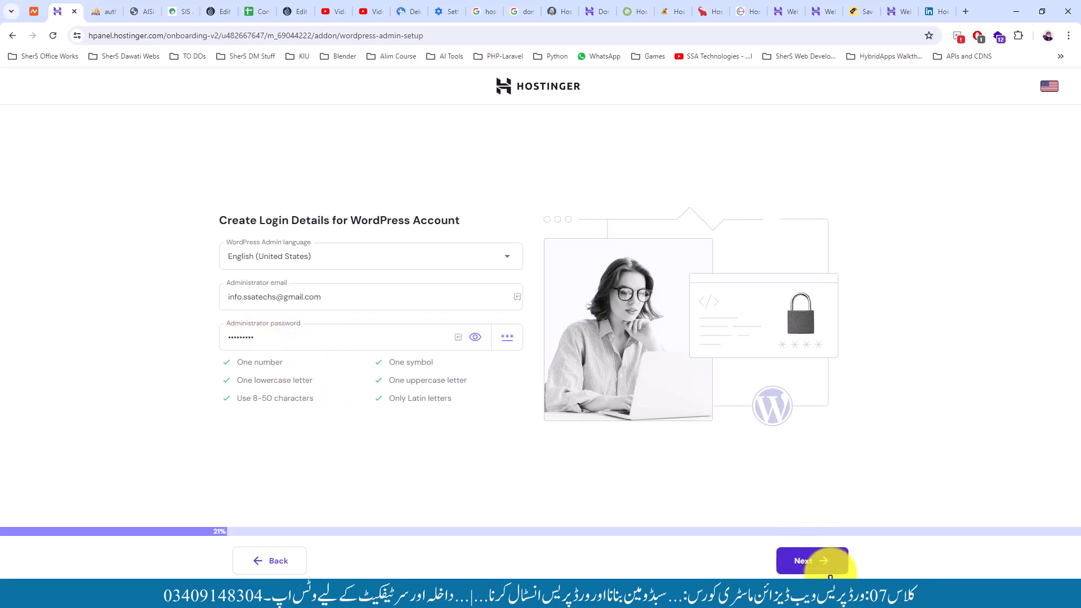
pyautogui.click(811, 568)
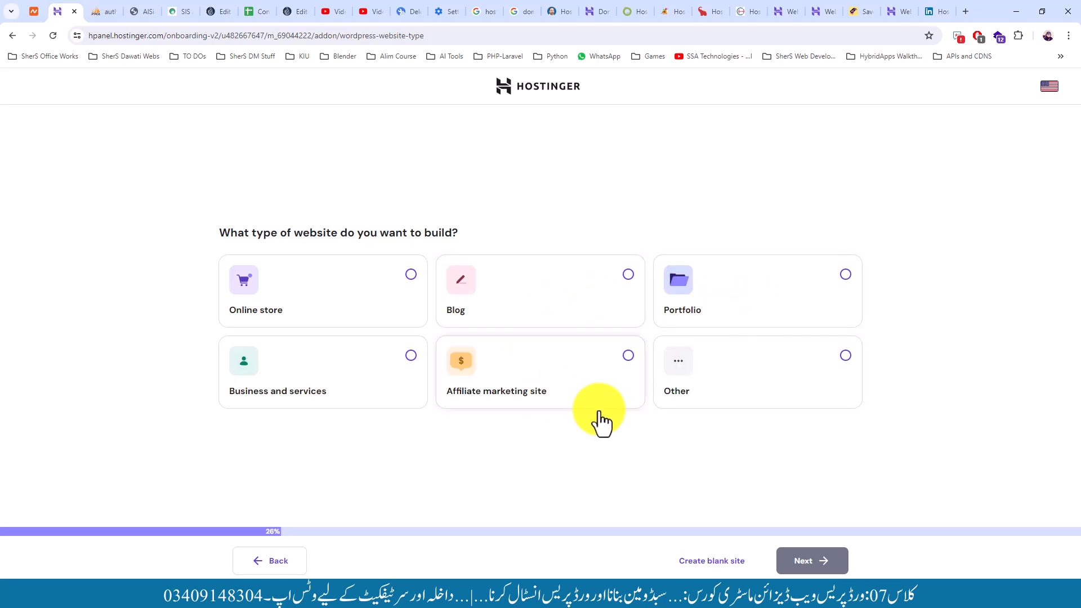
# Start a blank WordPress site on the owned ssalearnings.com domain
pyautogui.click(708, 572)
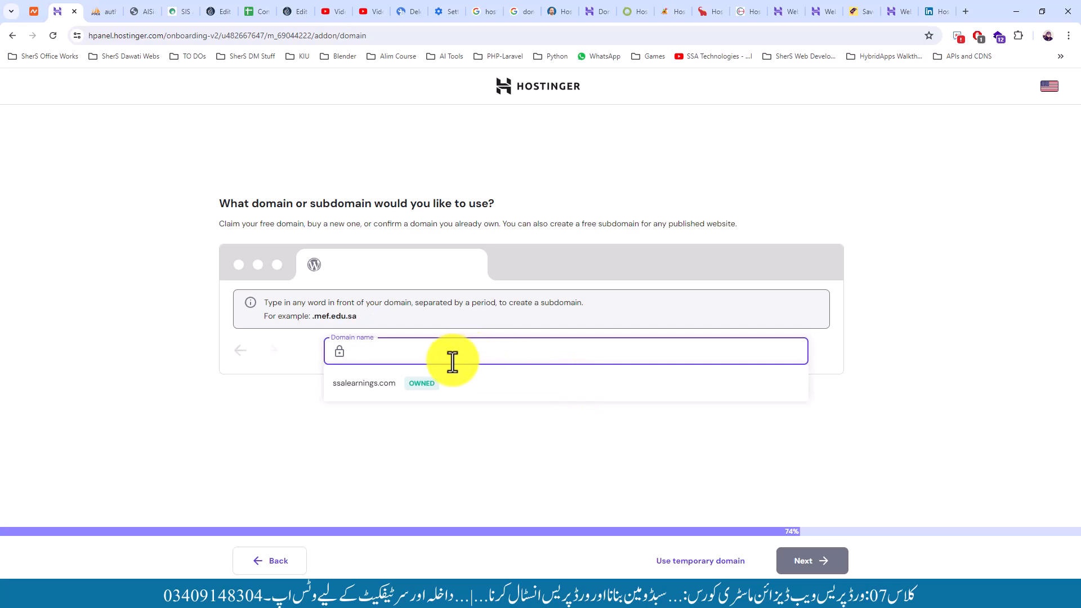
pyautogui.click(363, 385)
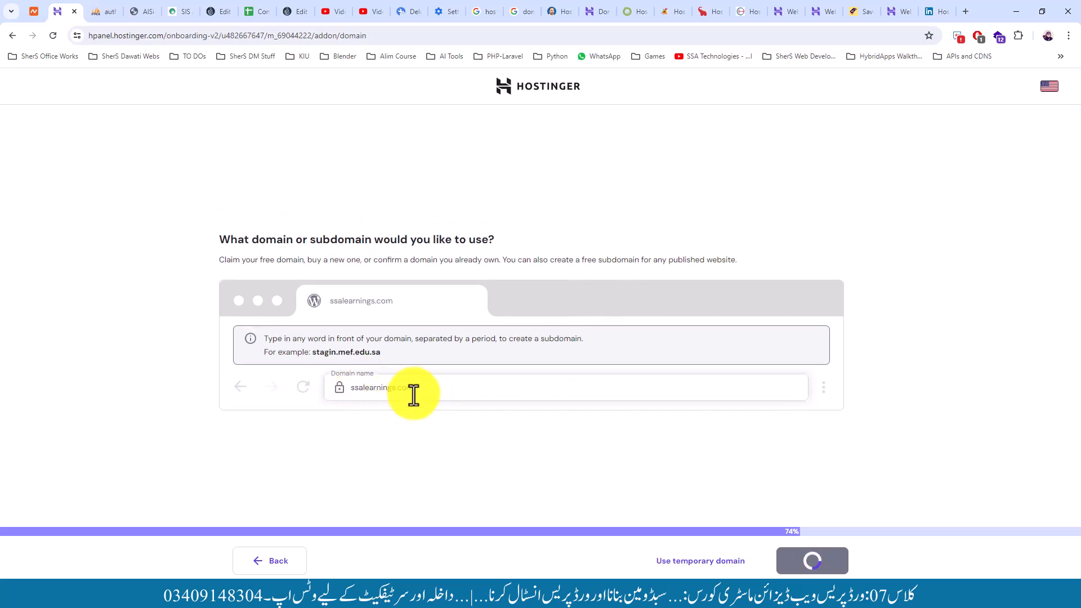
pyautogui.click(802, 557)
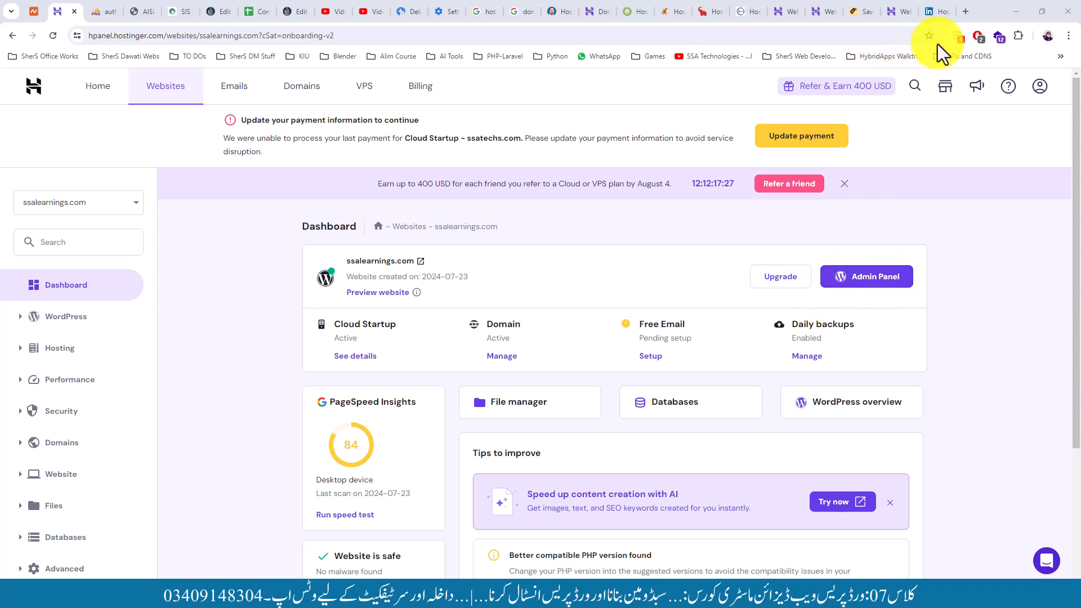
# Open ssalearnings.com/wp-admin in a new tab and log in with the admin username and password
pyautogui.click(965, 13)
pyautogui.write('ssa')
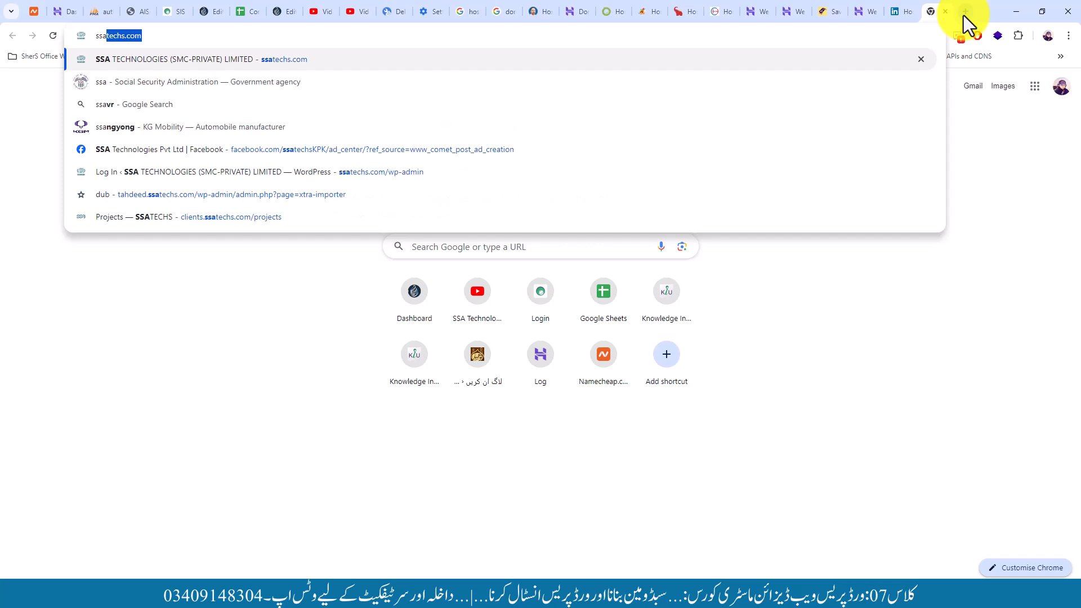
pyautogui.write('lea')
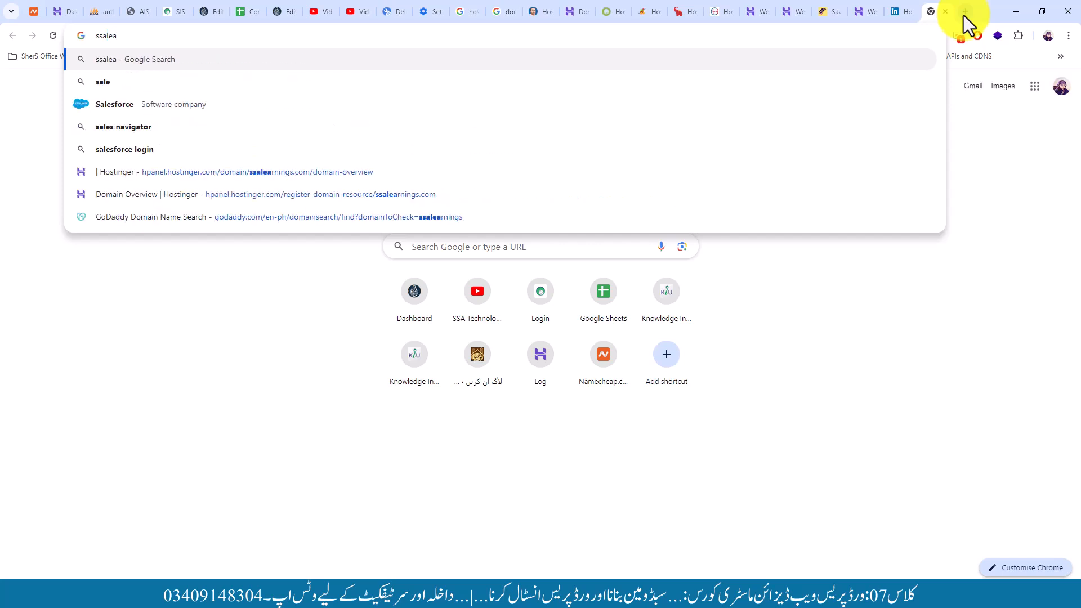
pyautogui.write('rnings.com/wp-admin')
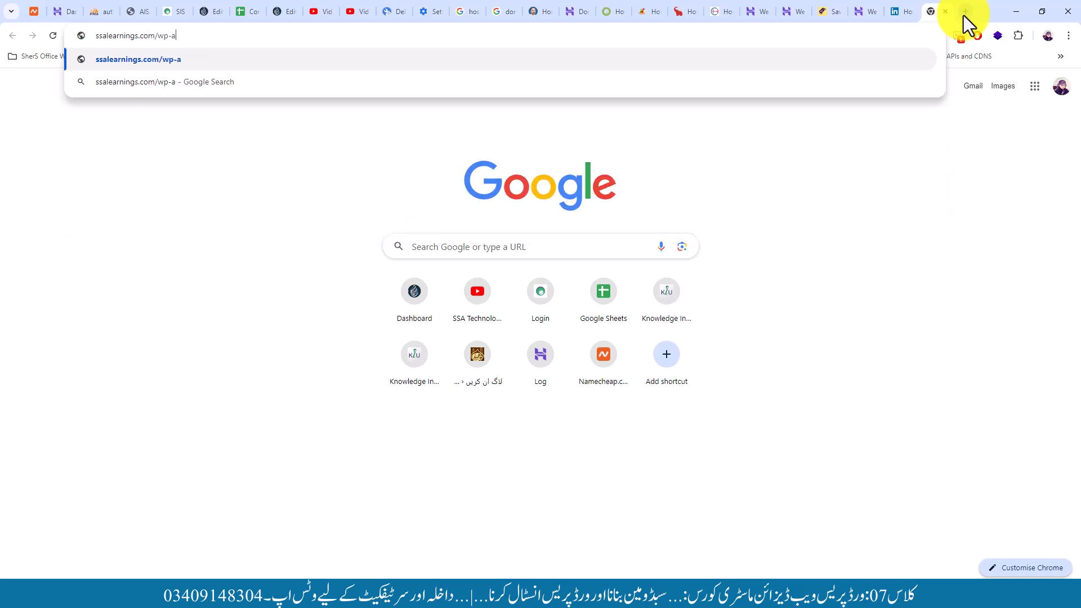
pyautogui.press('Return')
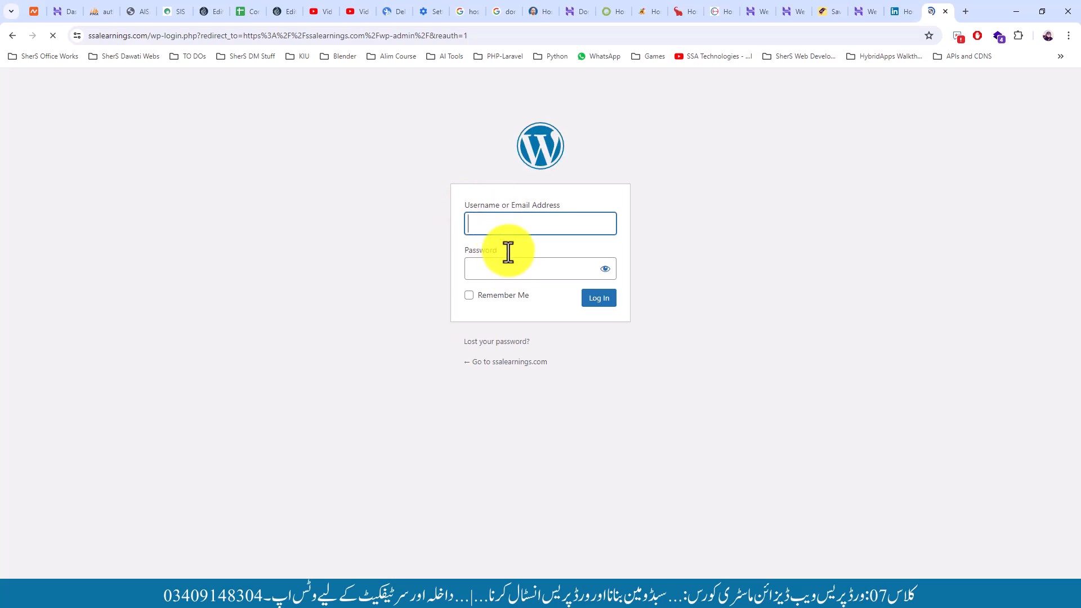
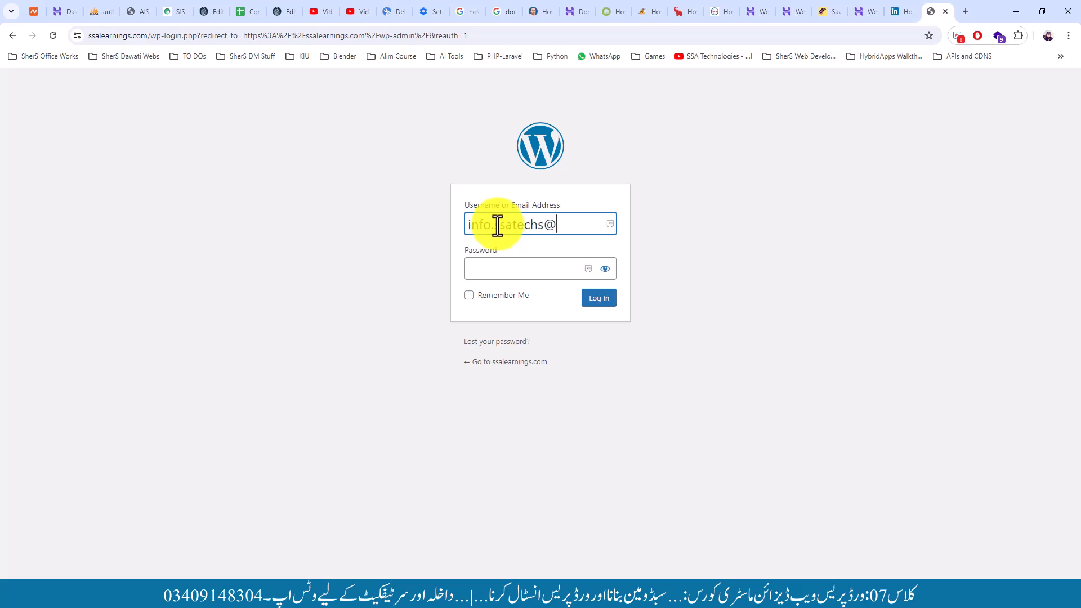
pyautogui.press('Tab')
pyautogui.write('••••')
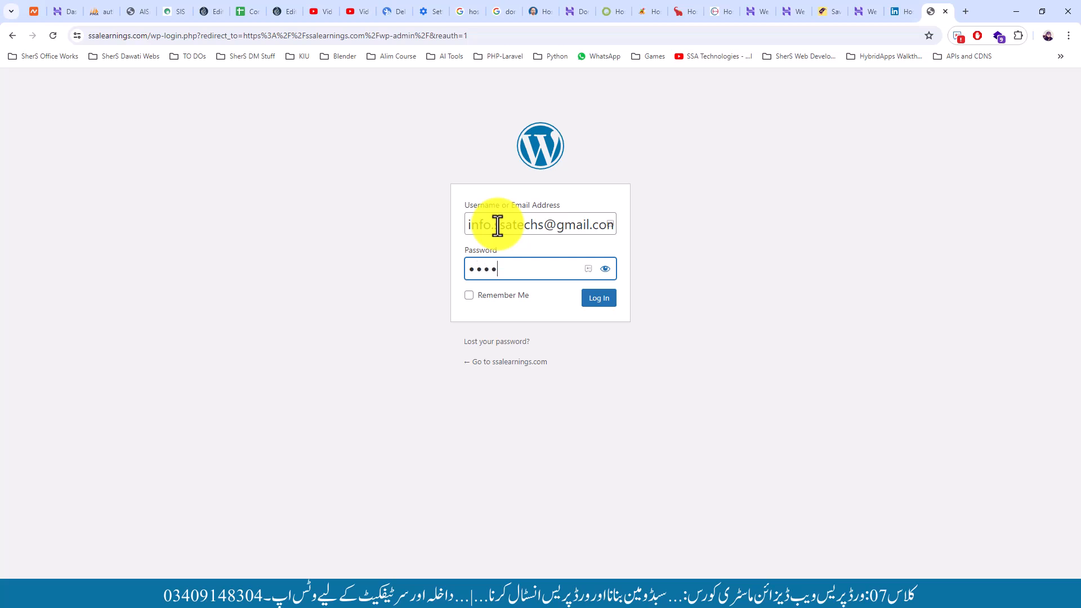
pyautogui.write('•••••')
pyautogui.press('Return')
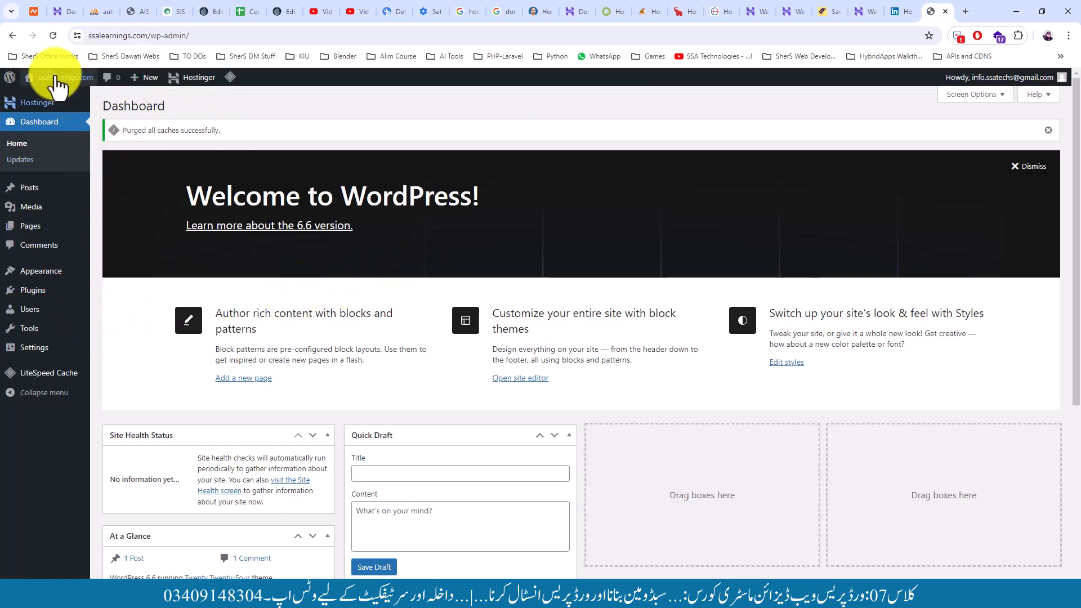
# Look over the Appearance and Media menus in the WordPress admin sidebar
pyautogui.moveTo(41, 272)
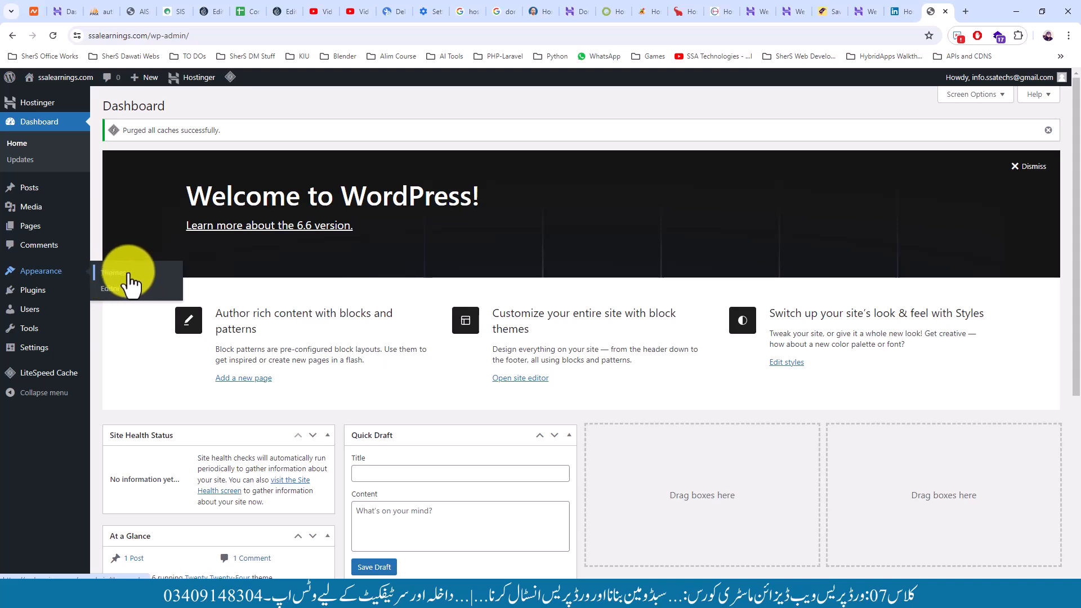
pyautogui.moveTo(90, 209)
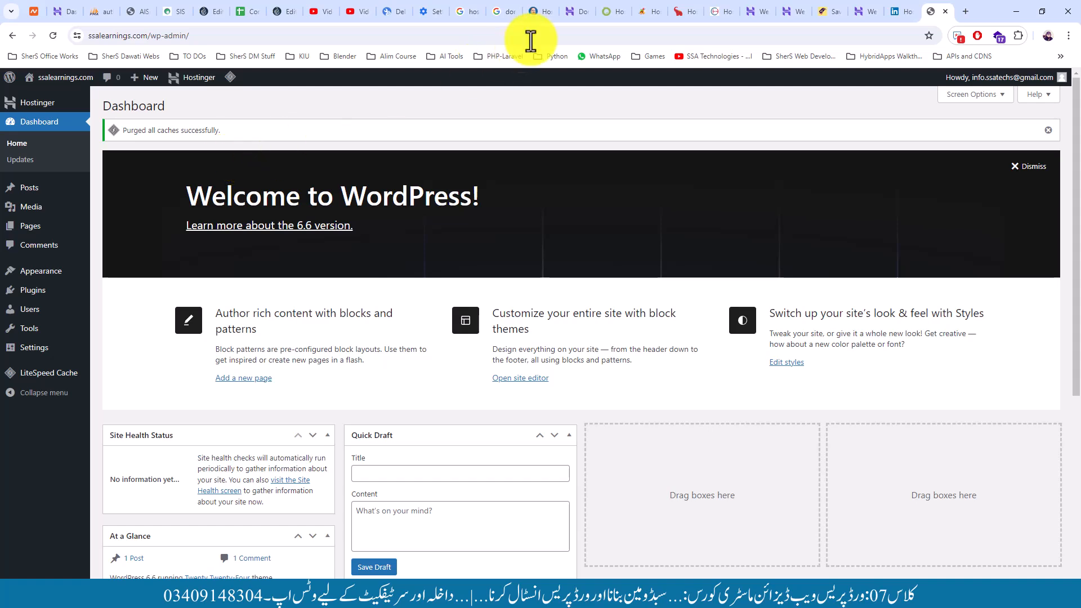
# Open ssalearnings.com's Subdomains form and paste the first student's first and last name
pyautogui.click(570, 12)
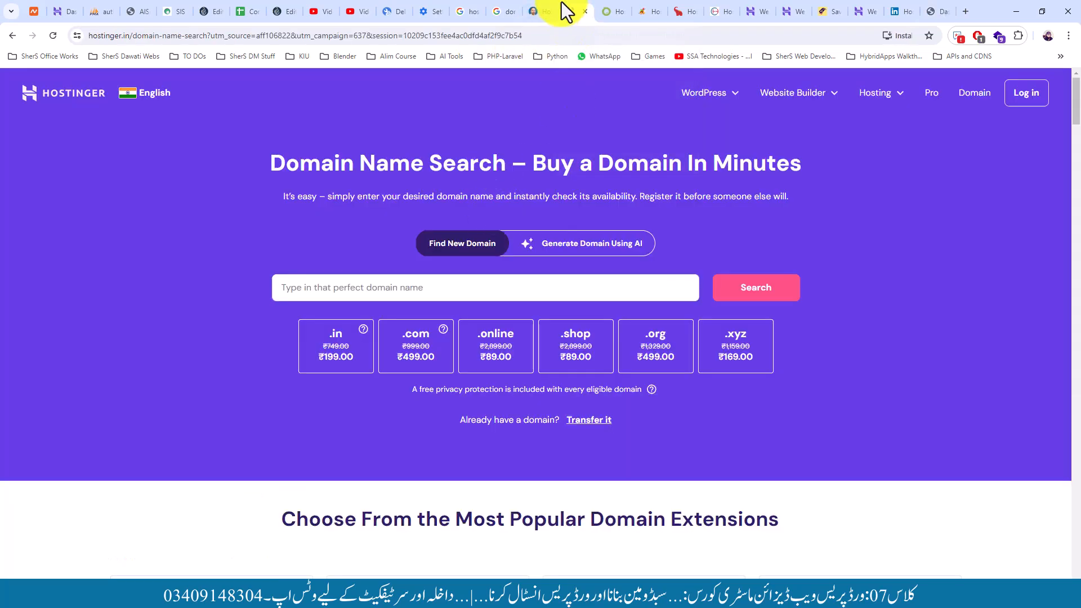
pyautogui.click(67, 12)
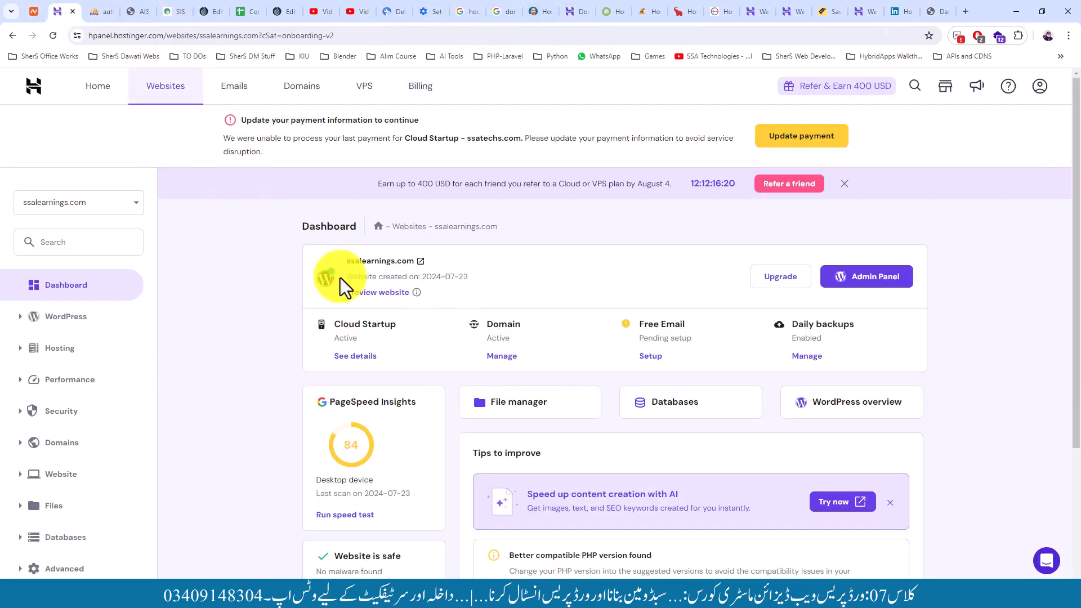
pyautogui.scroll(-3, 224, 342)
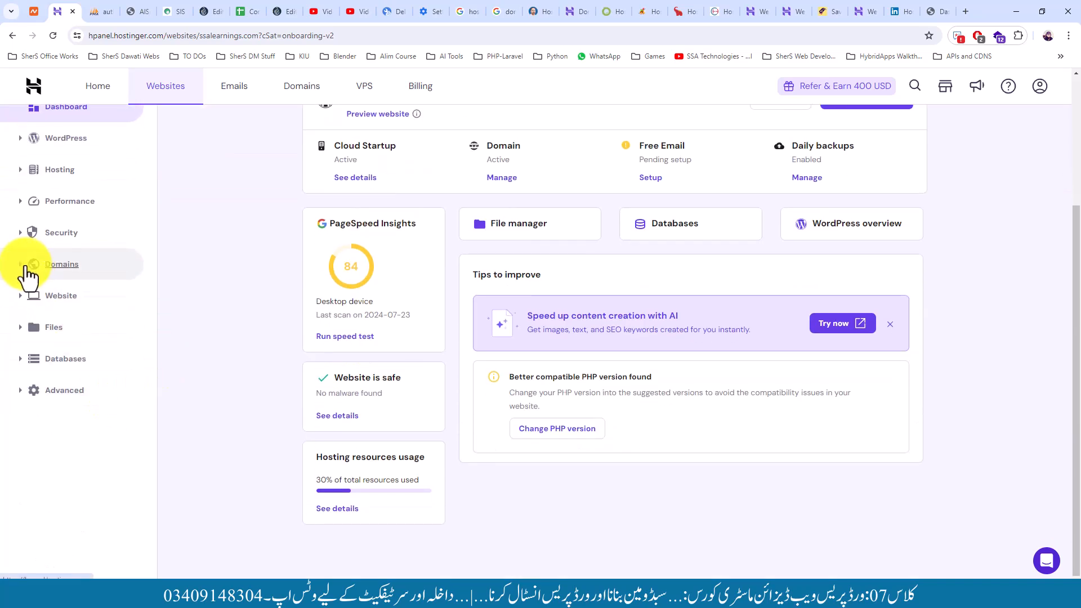
pyautogui.click(34, 266)
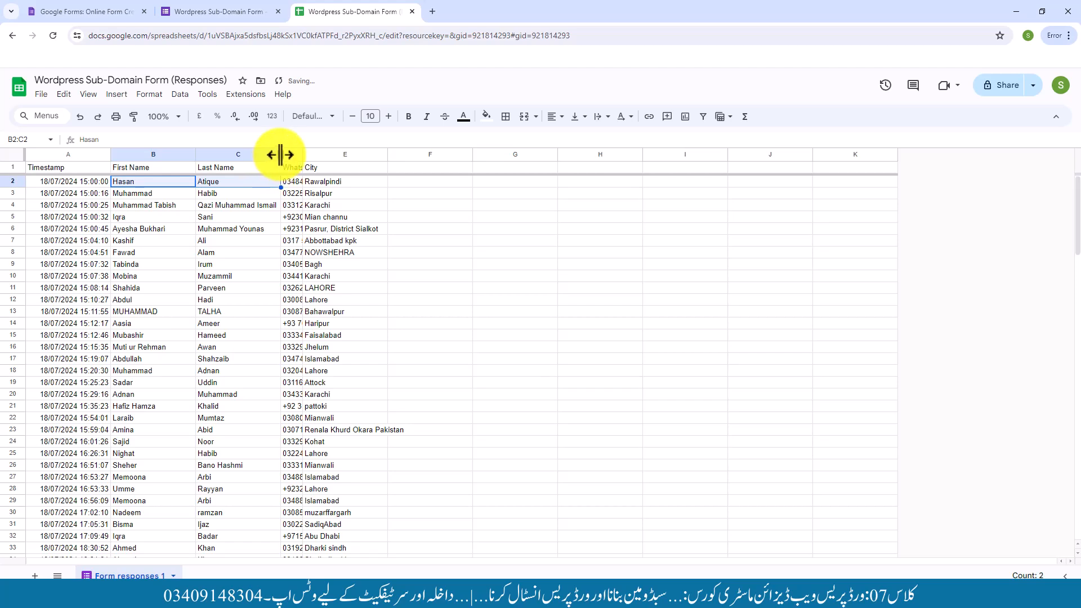
pyautogui.moveTo(280, 154); pyautogui.dragTo(342, 164)
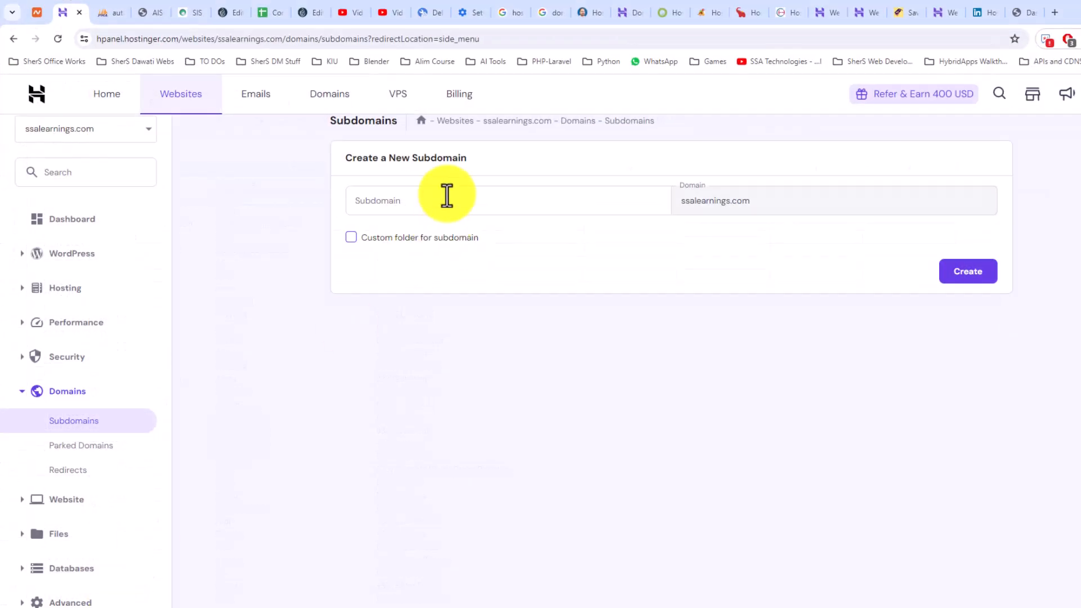
pyautogui.click(446, 195)
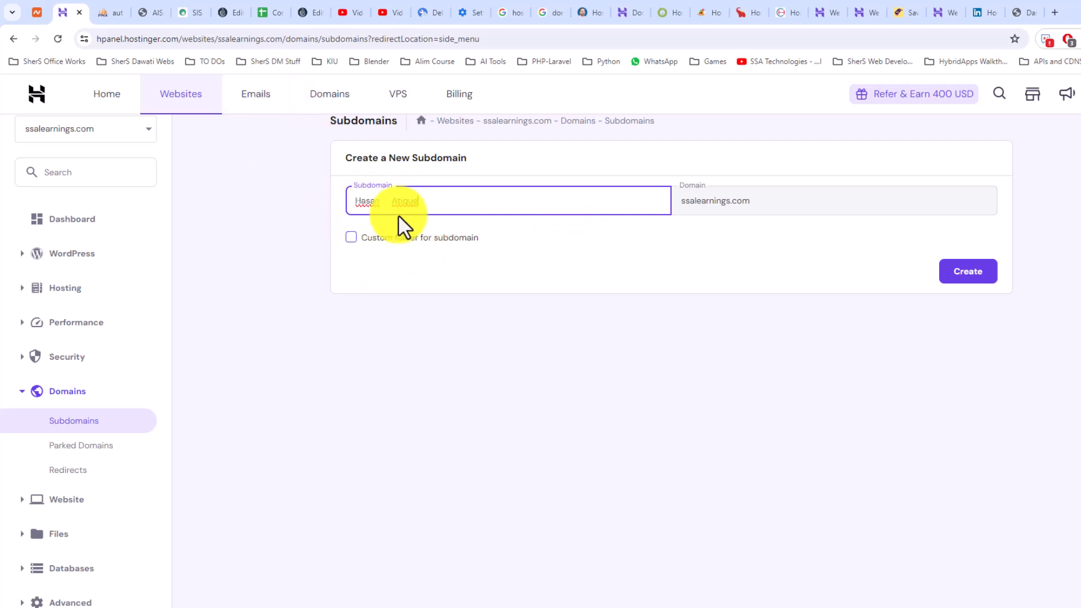
# Submit the two-word name as a subdomain, which is rejected for invalid characters
pyautogui.moveTo(391, 204); pyautogui.dragTo(379, 203)
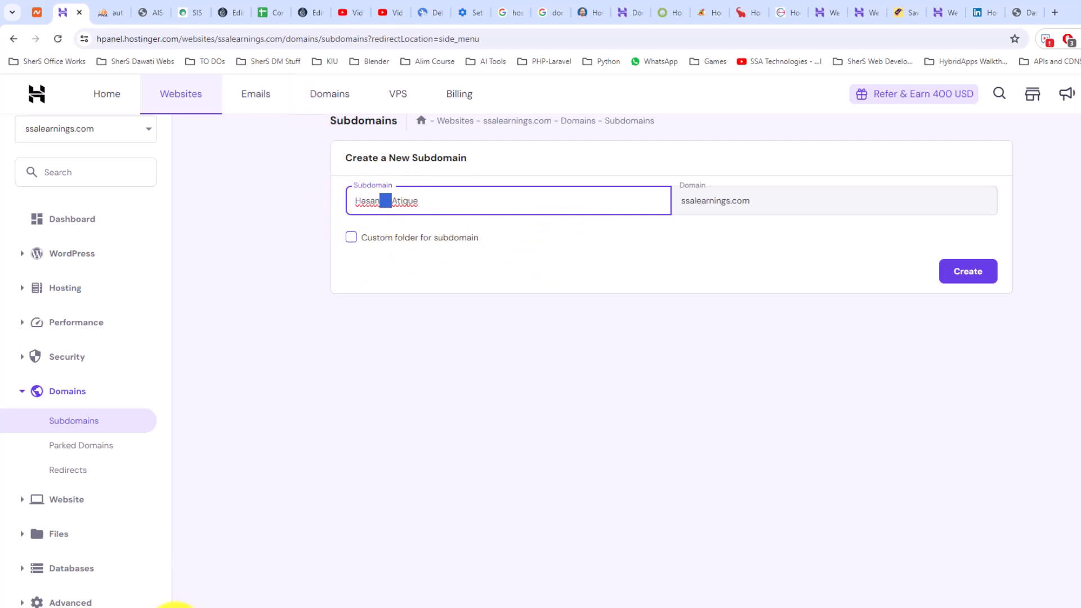
pyautogui.moveTo(196, 607)
pyautogui.moveTo(75, 607)
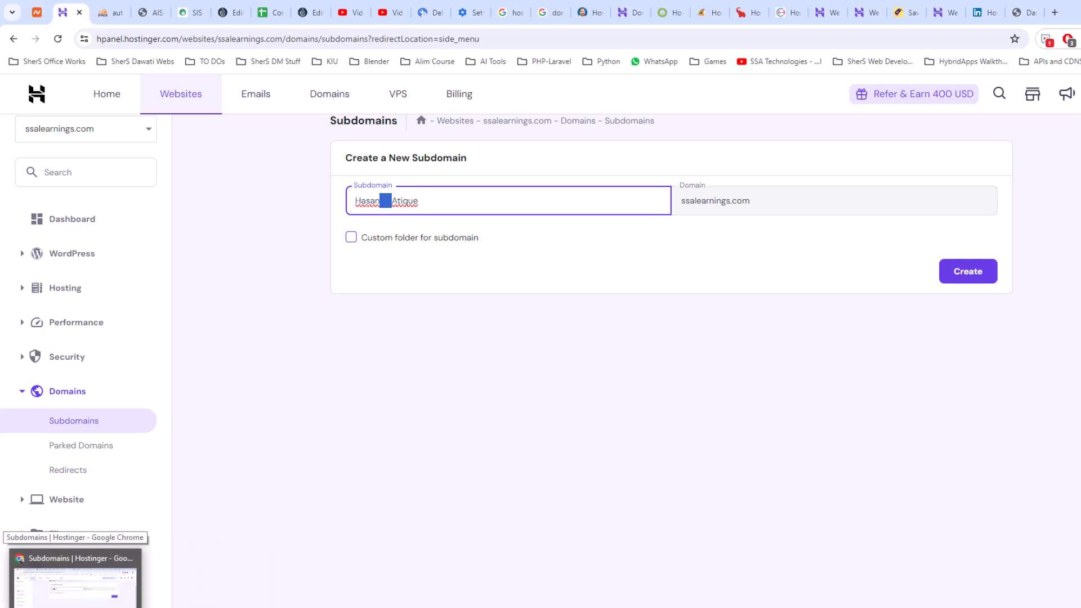
pyautogui.click(75, 607)
pyautogui.scroll(-10, 172, 470)
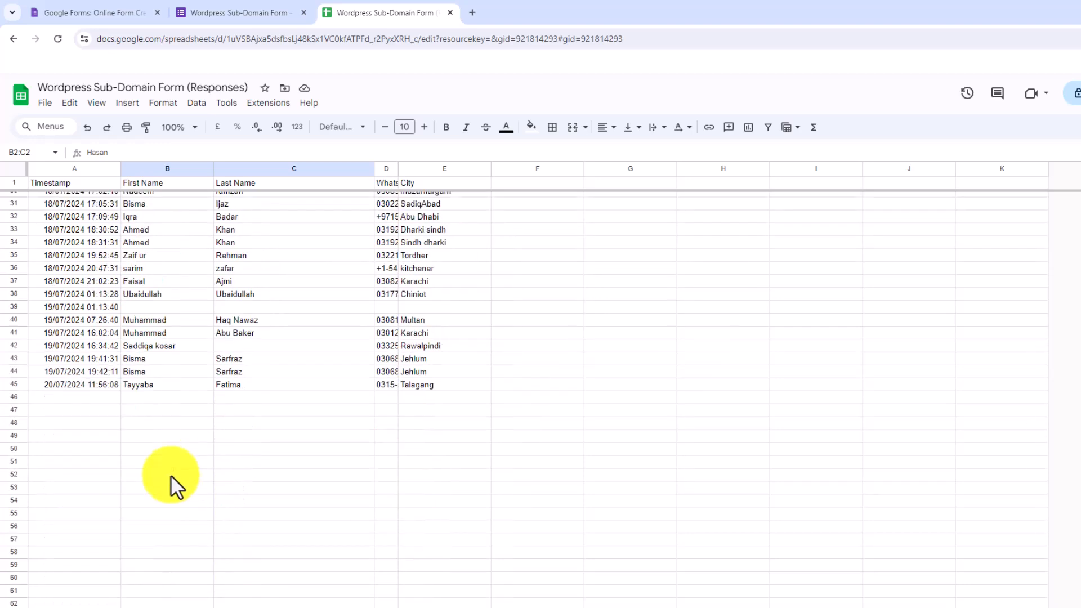
pyautogui.scroll(10, 209, 387)
pyautogui.scroll(-6, 205, 462)
pyautogui.scroll(6, 186, 433)
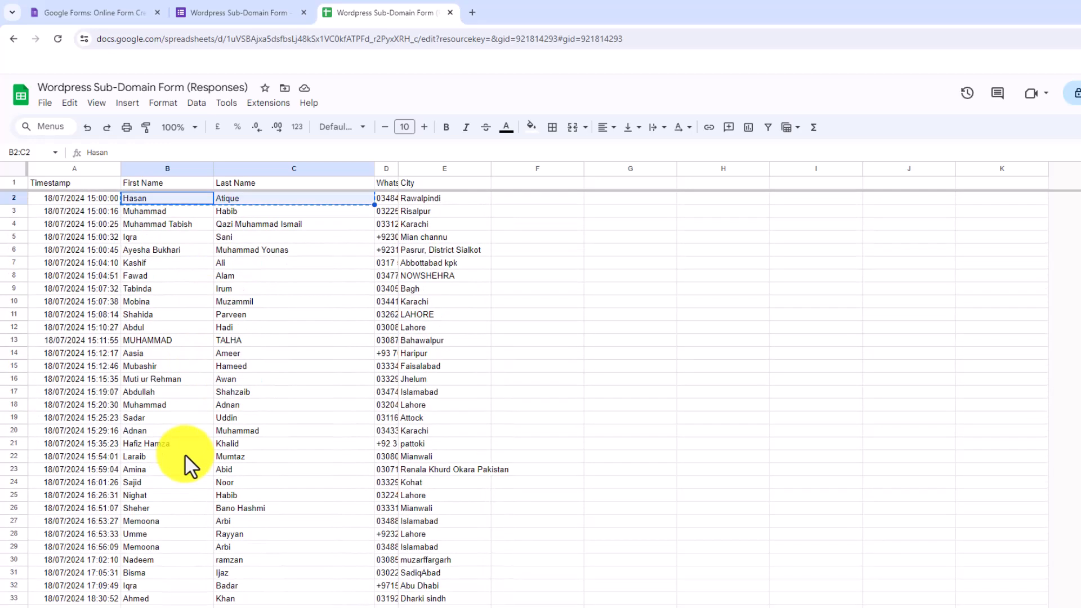
pyautogui.hotkey('alt', 'Tab')
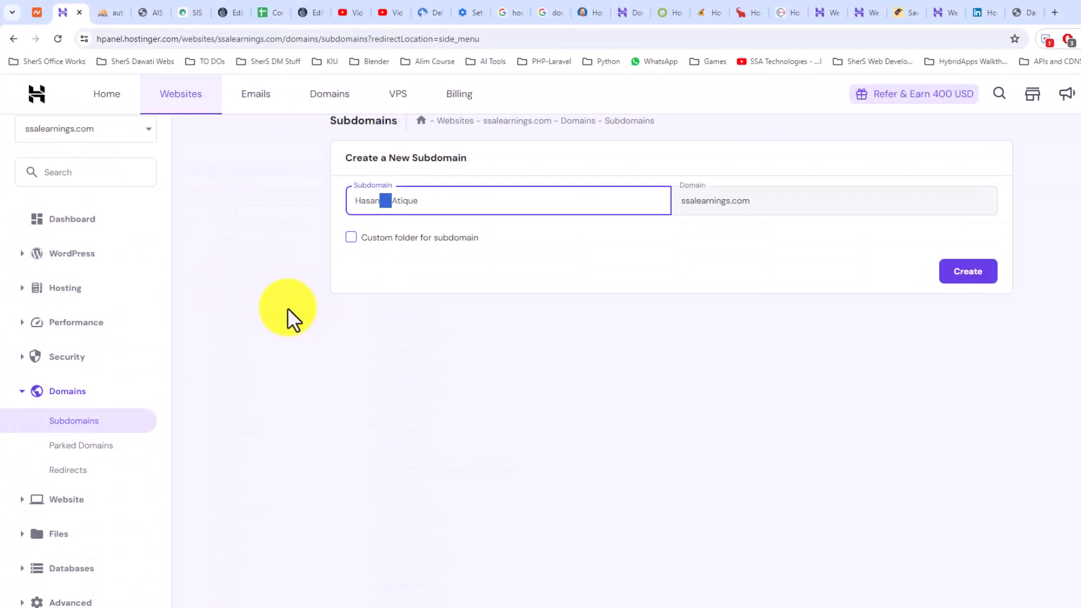
pyautogui.click(596, 263)
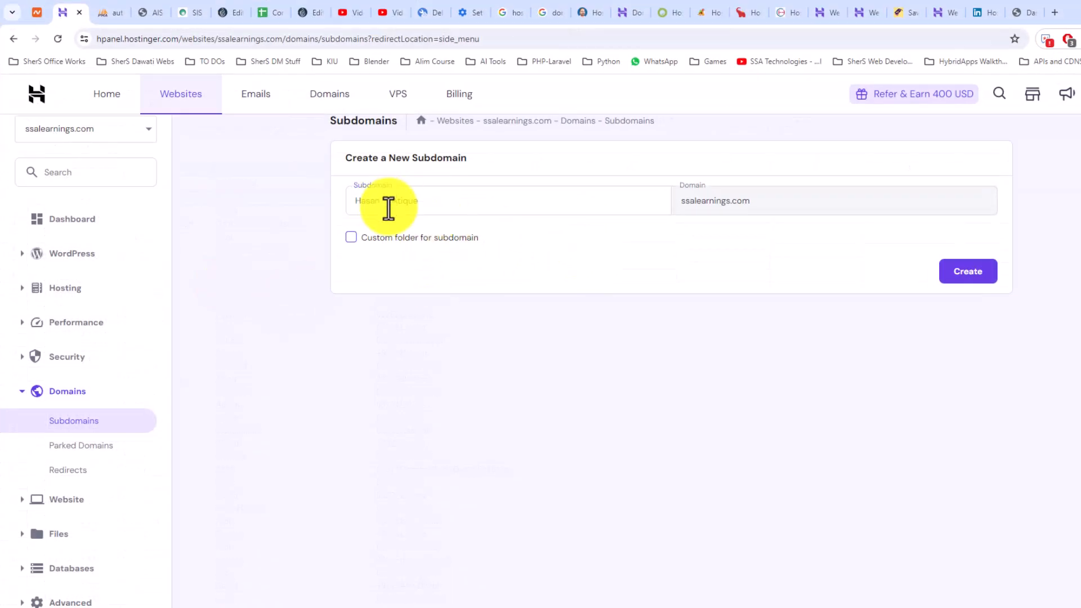
pyautogui.click(959, 273)
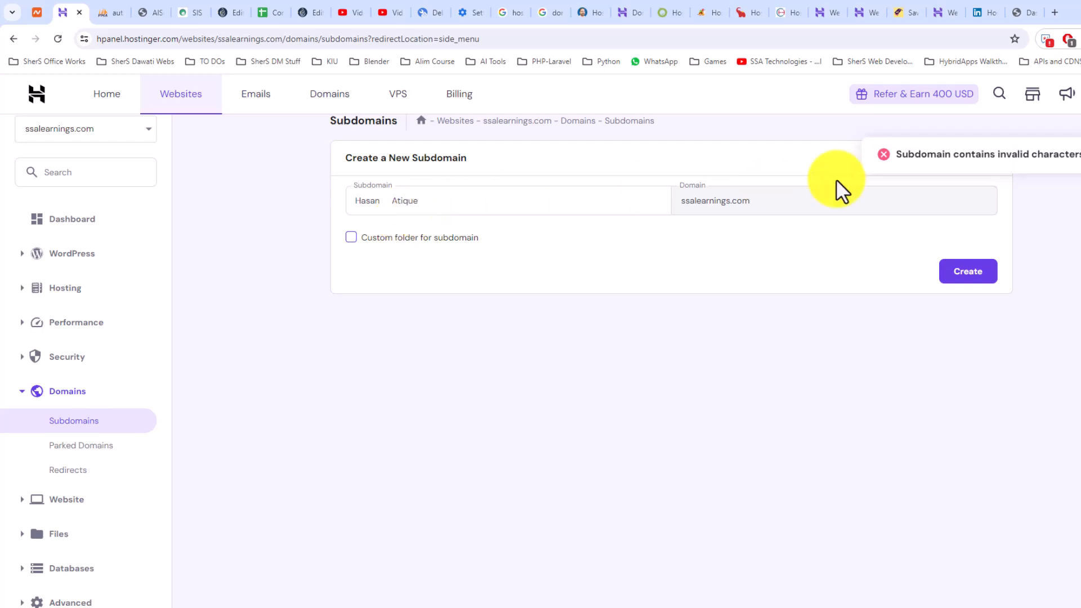
pyautogui.hotkey('alt', 'Tab')
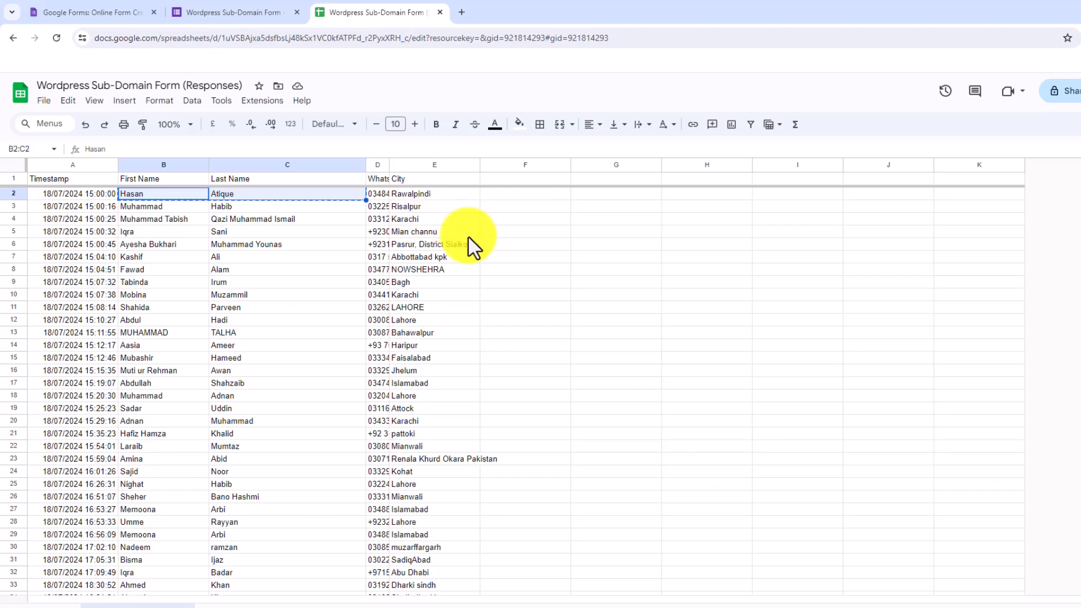
# Enter =CONCATENATE(B2," ",C2) in F2 and fill it down column F to row 45
pyautogui.click(511, 194)
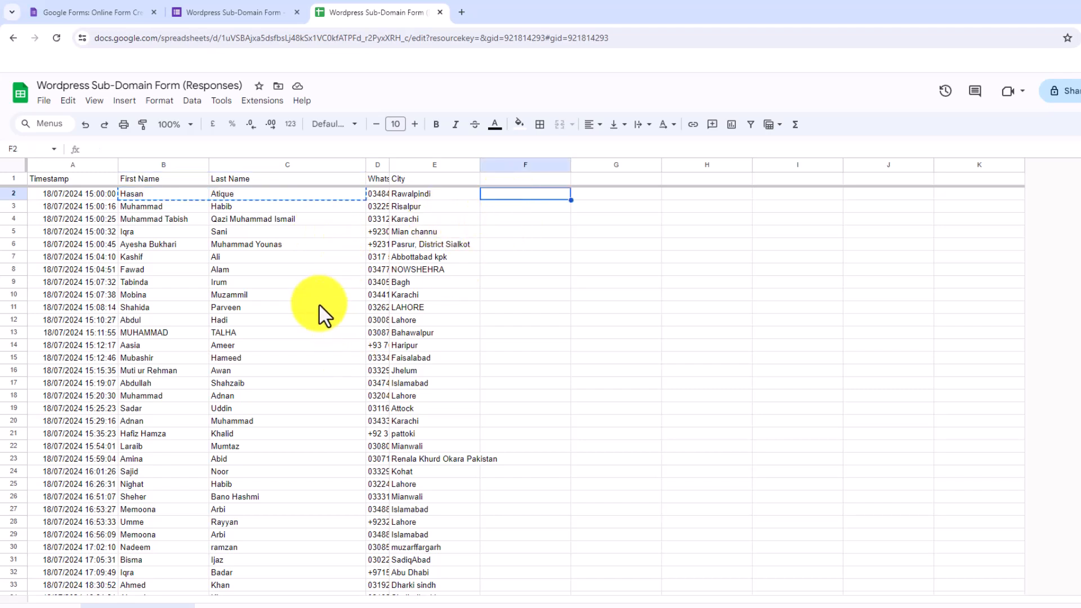
pyautogui.click(161, 194)
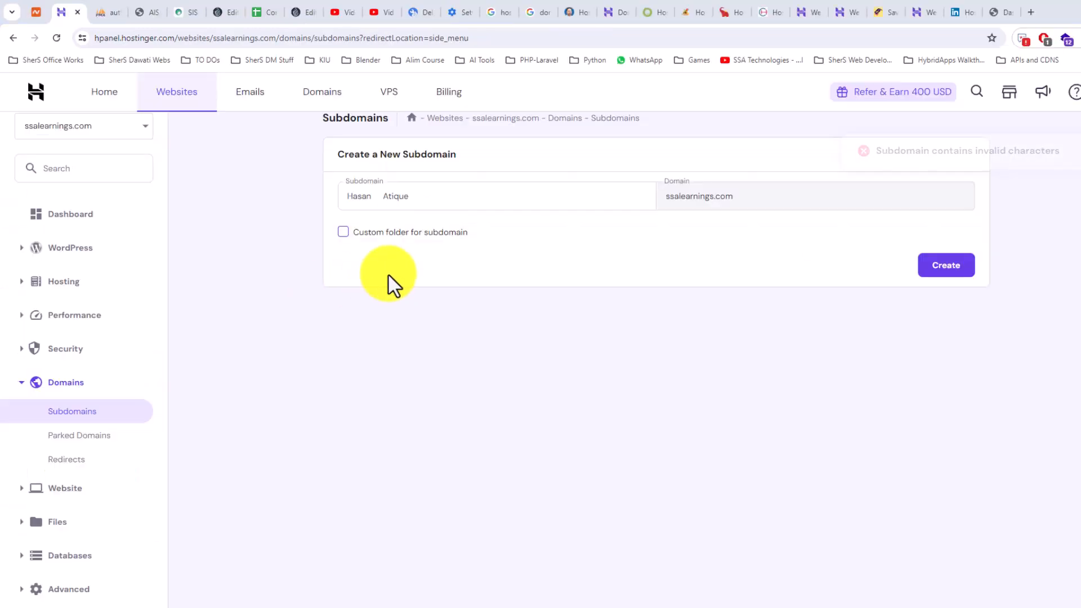
pyautogui.doubleClick(382, 197)
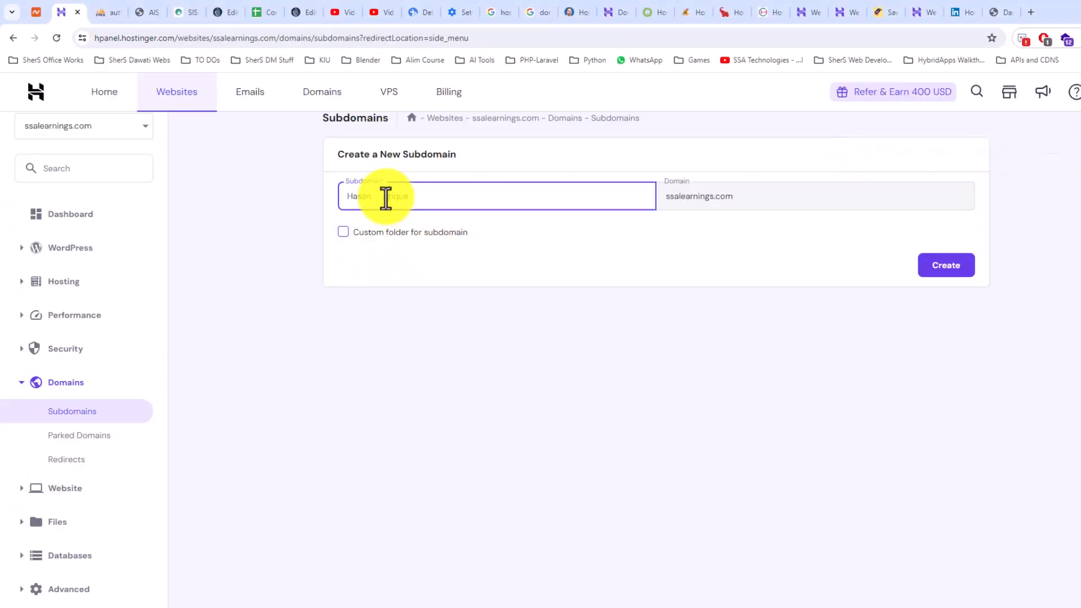
pyautogui.press('BackSpace')
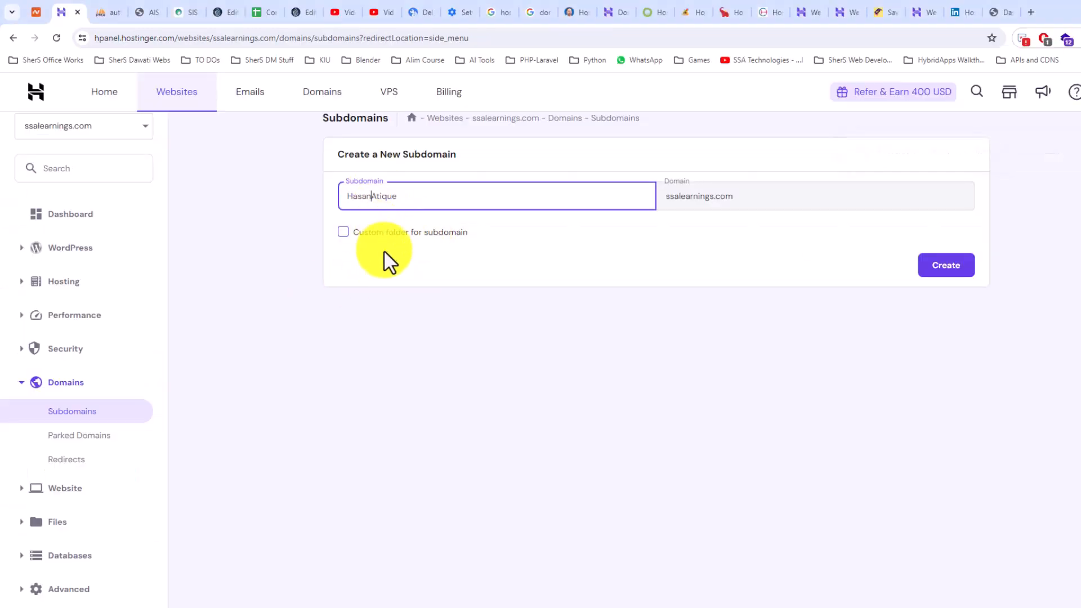
pyautogui.hotkey('alt', 'Tab')
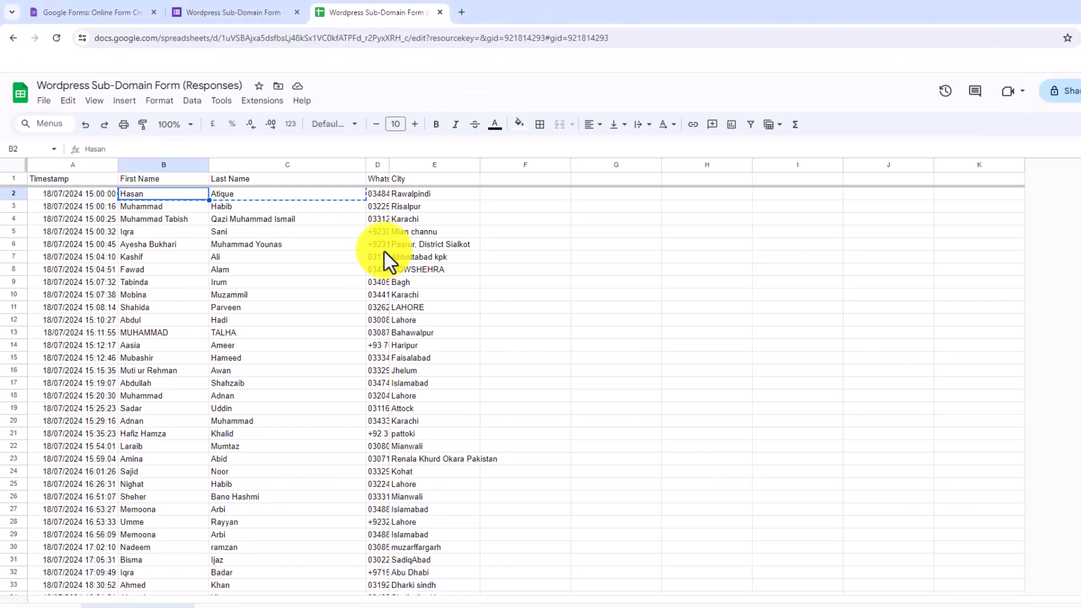
pyautogui.hotkey('alt', 'Tab')
pyautogui.hotkey('alt', 'Tab')
pyautogui.click(511, 198)
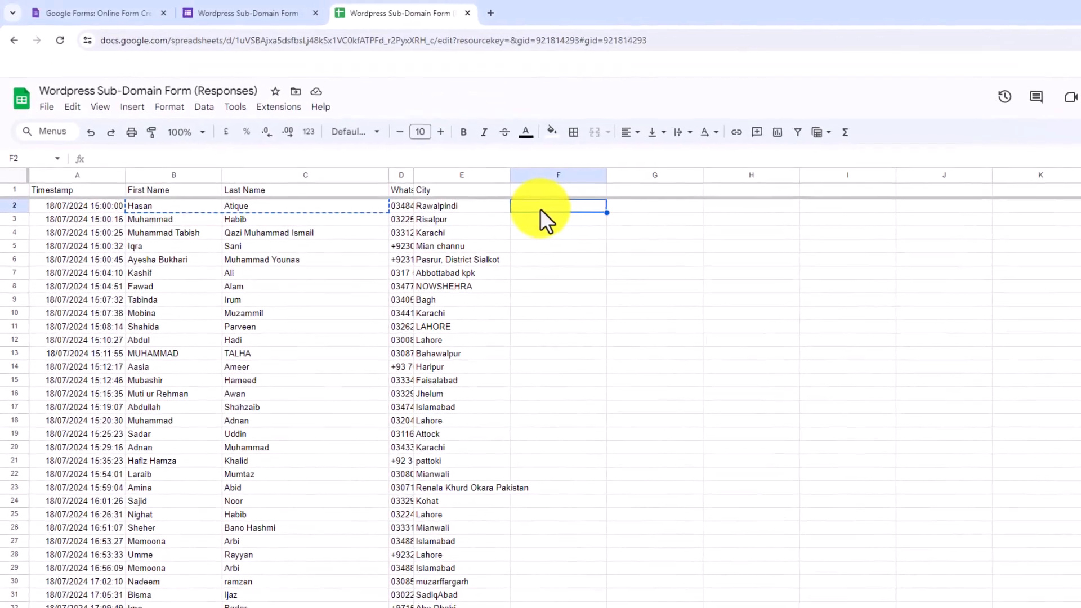
pyautogui.write('=con(B2,C2')
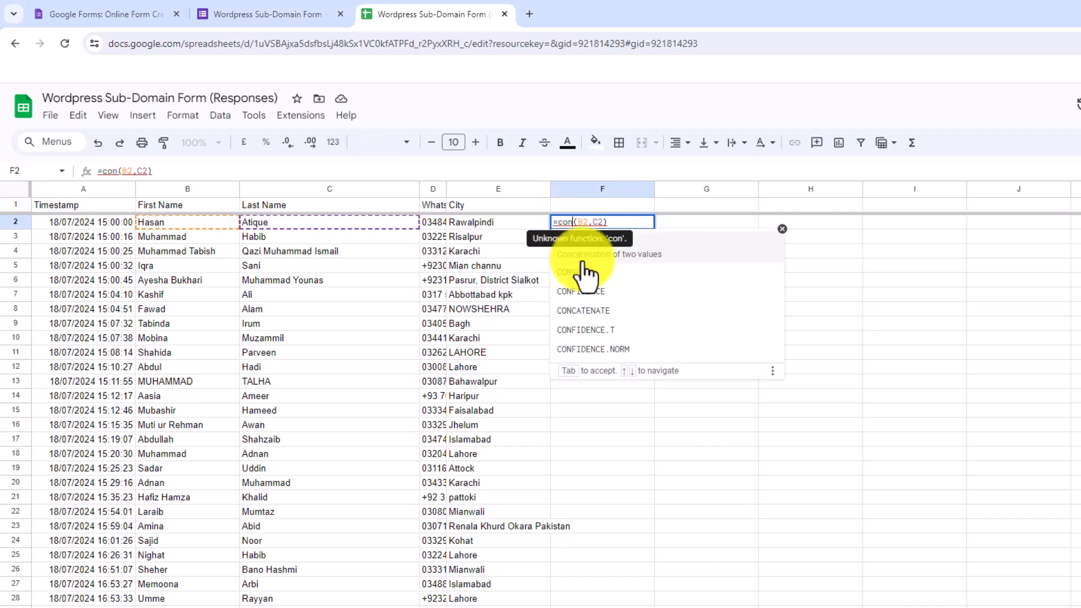
pyautogui.click(600, 307)
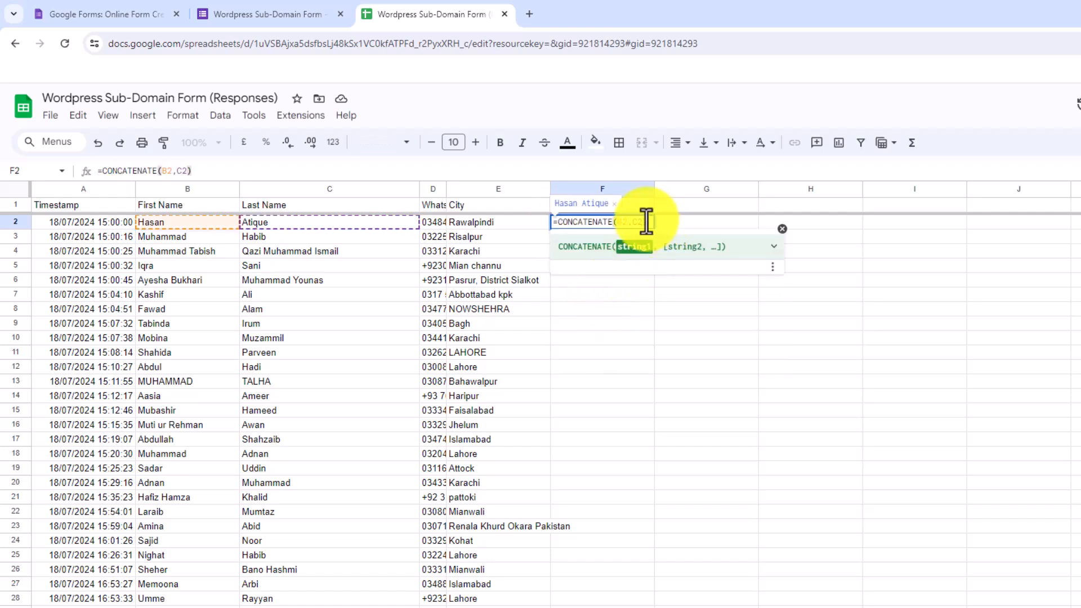
pyautogui.press('Return')
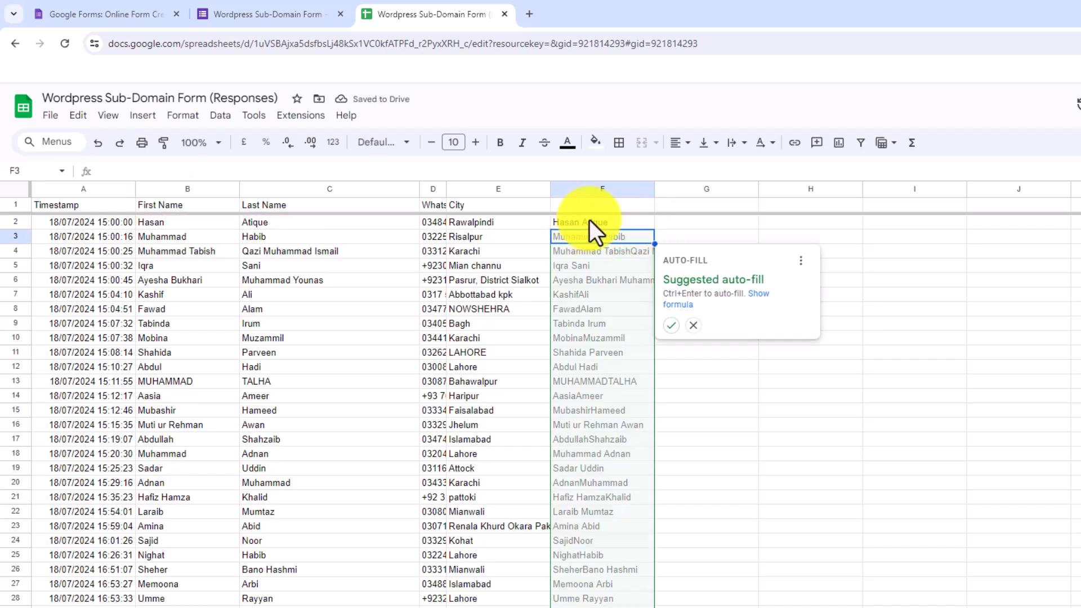
pyautogui.hotkey('ctrl', 'Return')
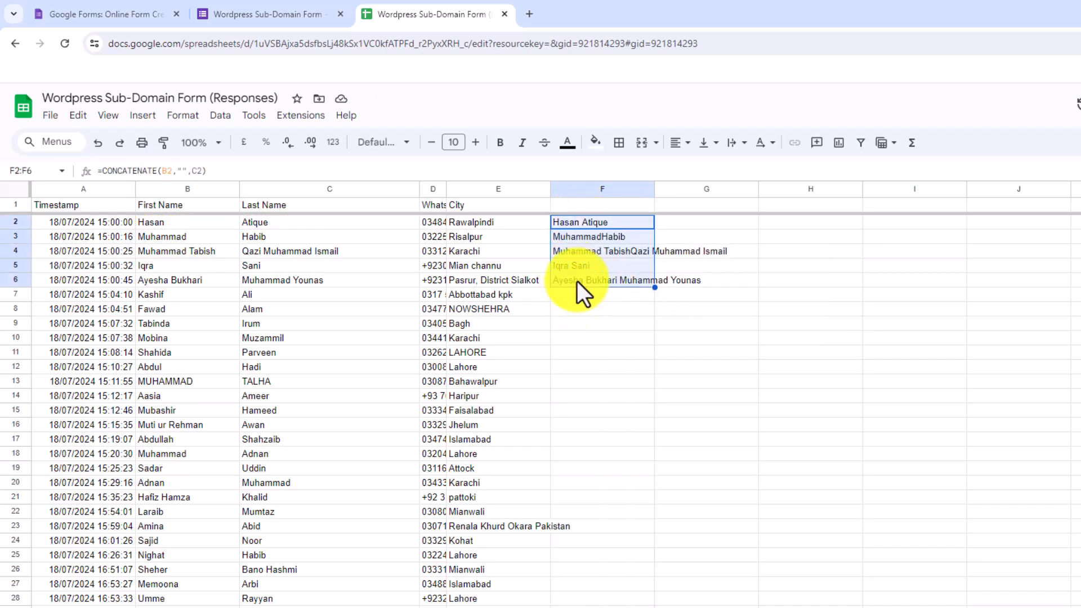
pyautogui.moveTo(655, 288); pyautogui.dragTo(641, 600)
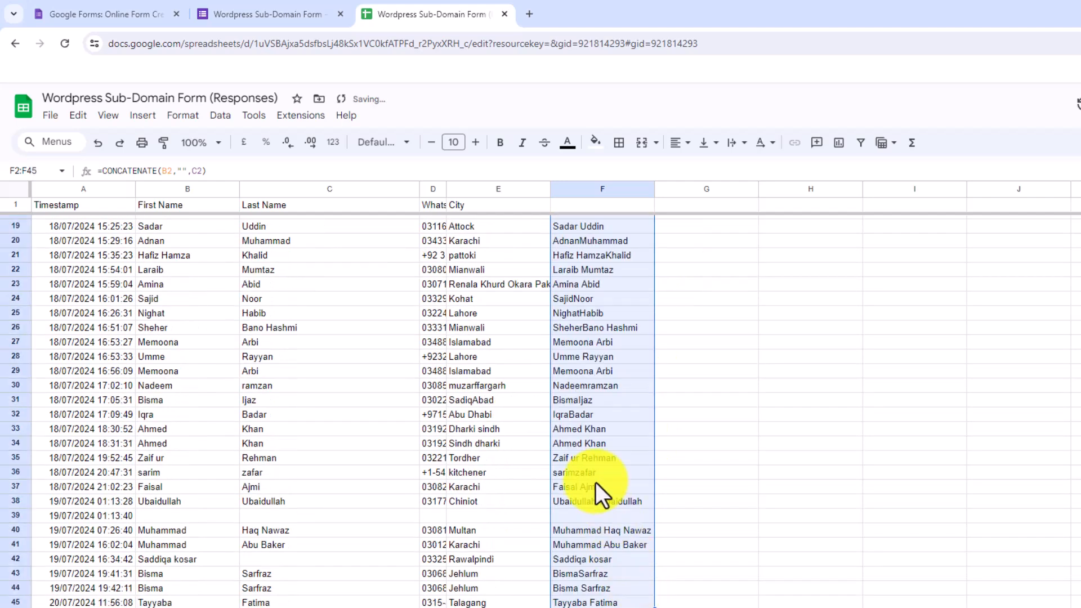
# Check the joined-name formulas and copy the range F2:F45
pyautogui.scroll(5, 575, 348)
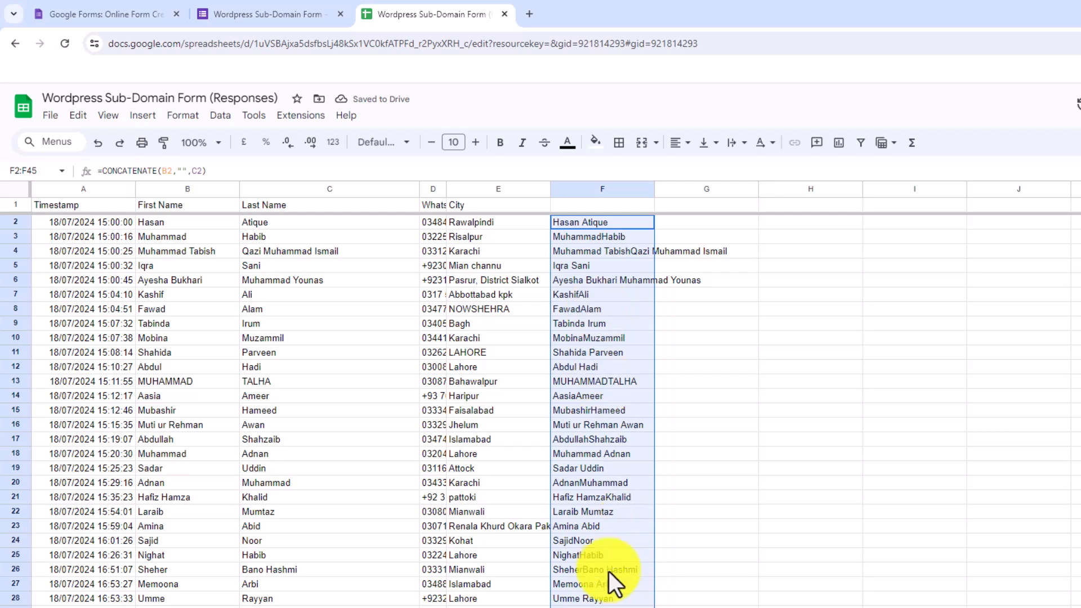
pyautogui.click(627, 350)
pyautogui.scroll(-6, 602, 313)
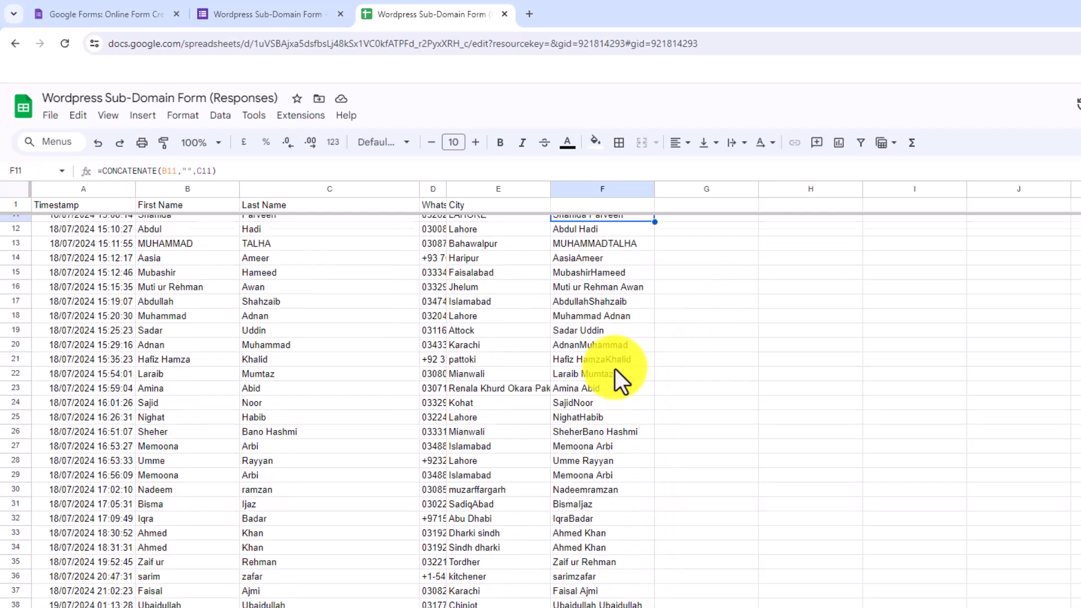
pyautogui.scroll(6, 608, 434)
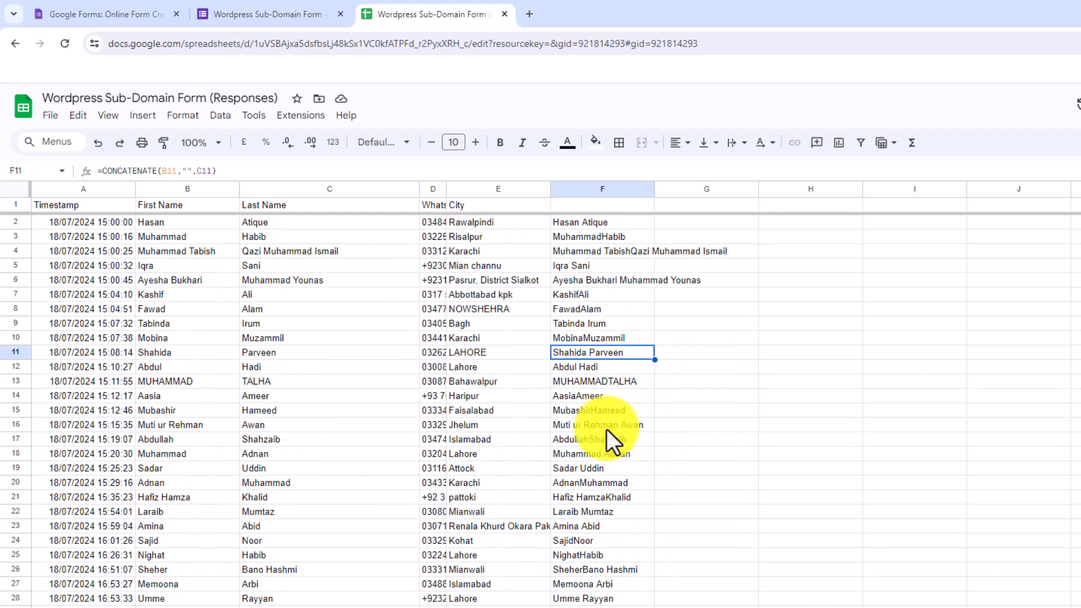
pyautogui.click(582, 225)
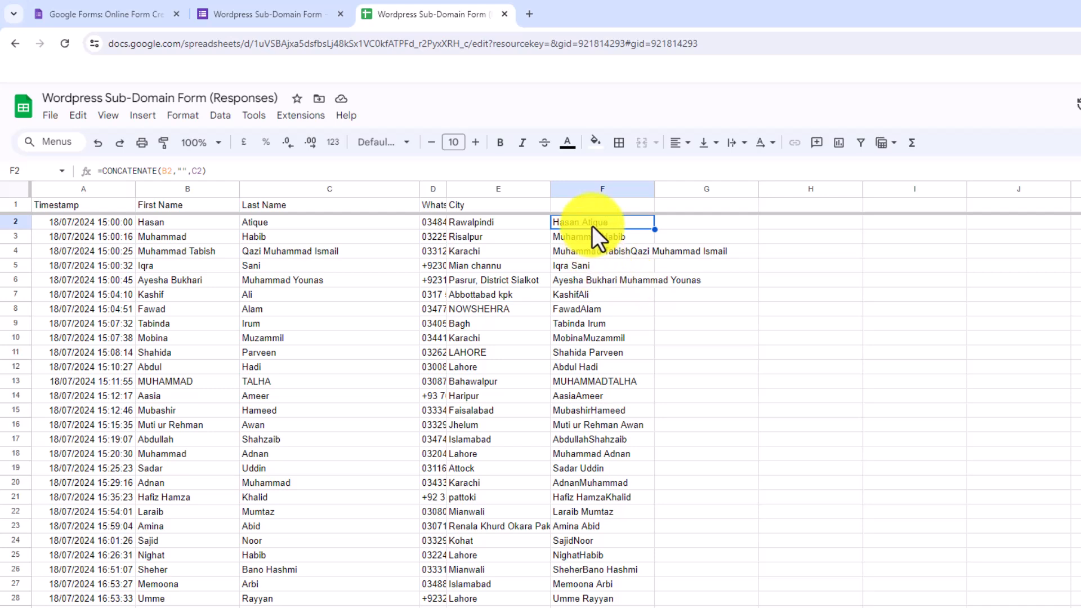
pyautogui.scroll(-6, 599, 579)
pyautogui.scroll(6, 597, 563)
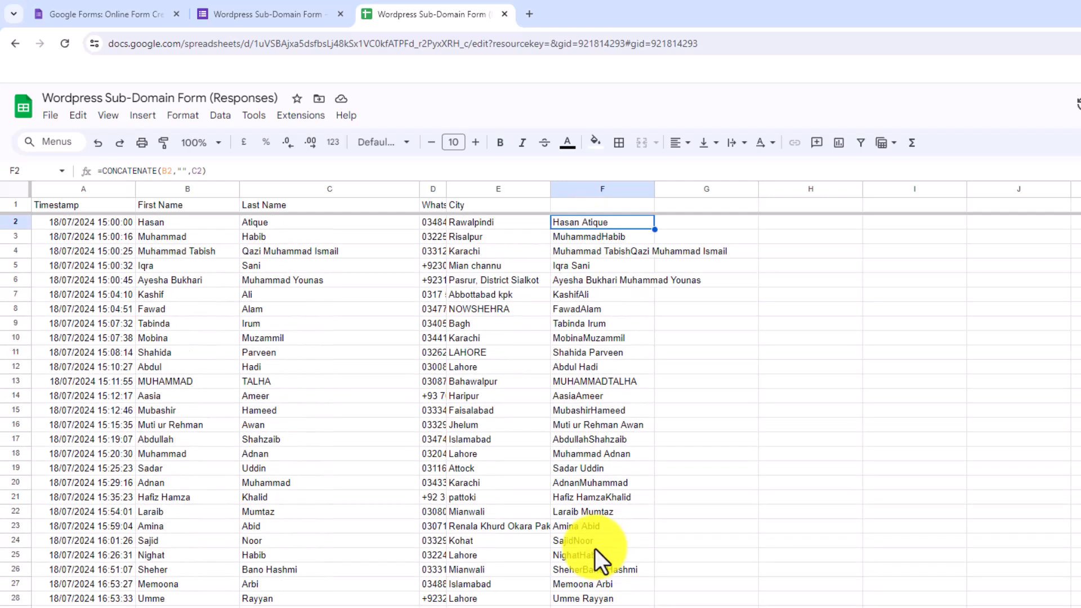
pyautogui.scroll(-6, 595, 547)
pyautogui.click(596, 576)
pyautogui.scroll(6, 599, 529)
pyautogui.keyDown('shift'); pyautogui.click(593, 225); pyautogui.keyUp('shift')
pyautogui.hotkey('ctrl', 'c')
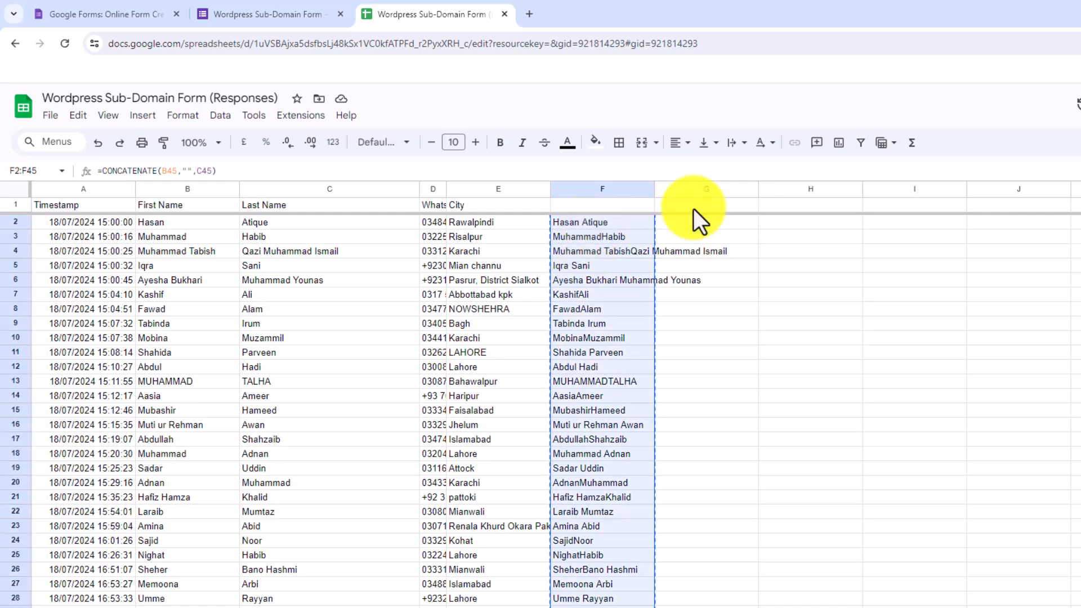
# Paste the joined names into column G as values only
pyautogui.rightClick(698, 225)
pyautogui.moveTo(811, 256)
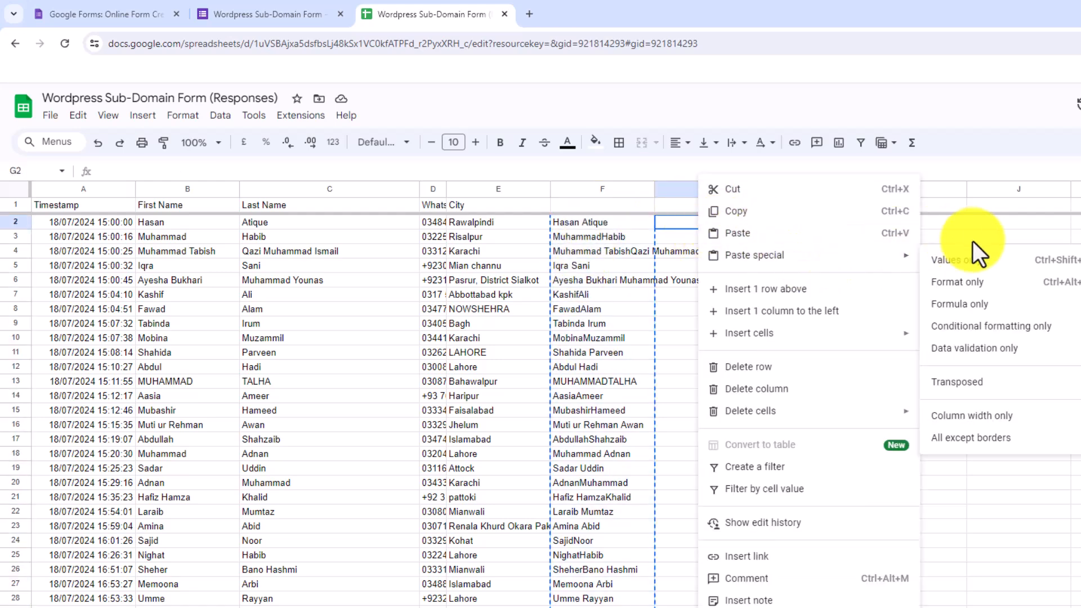
pyautogui.click(987, 261)
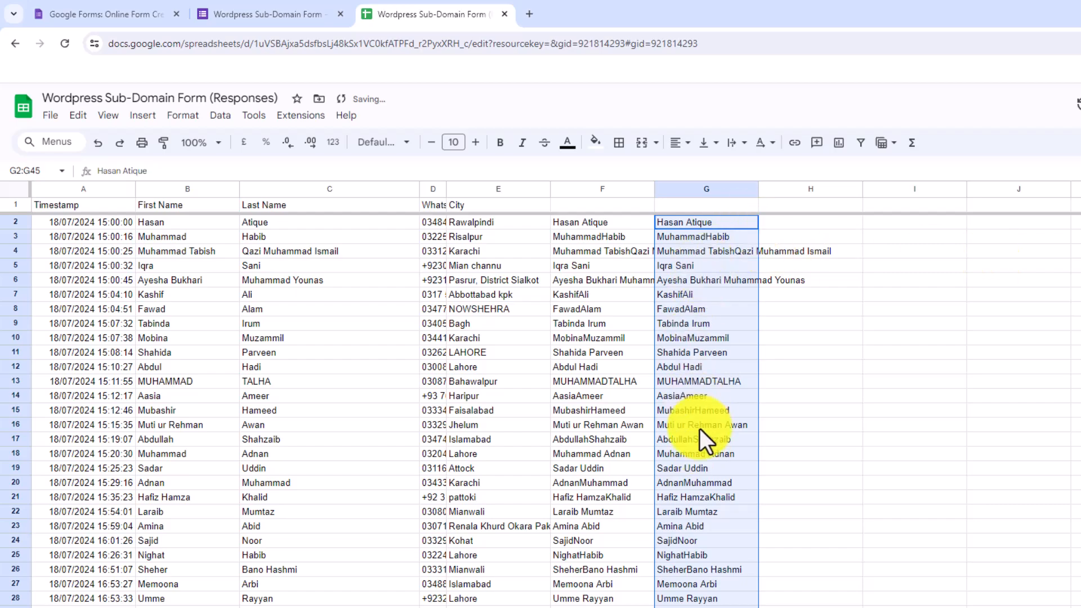
# Replace every space in column G with nothing, removing 49 spaces
pyautogui.hotkey('ctrl', 'h')
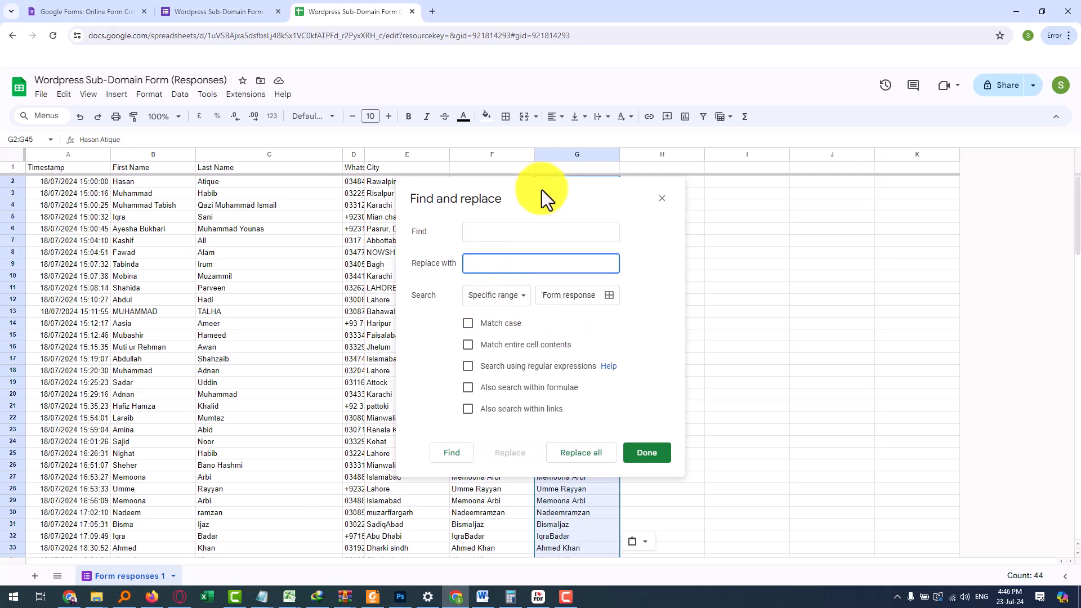
pyautogui.moveTo(541, 190); pyautogui.dragTo(880, 169)
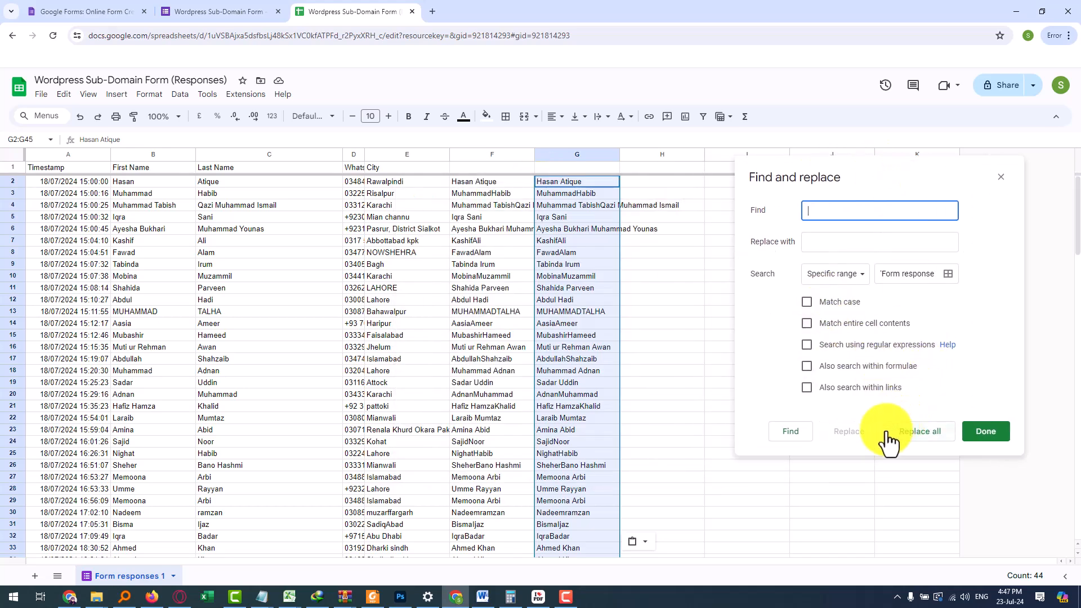
pyautogui.click(791, 432)
pyautogui.click(920, 431)
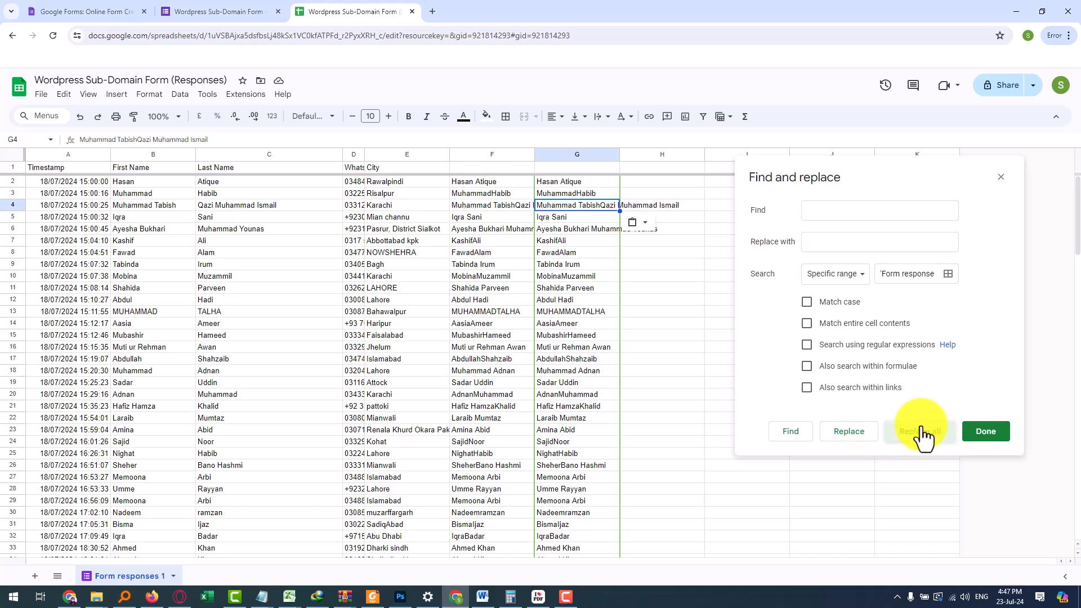
pyautogui.click(973, 435)
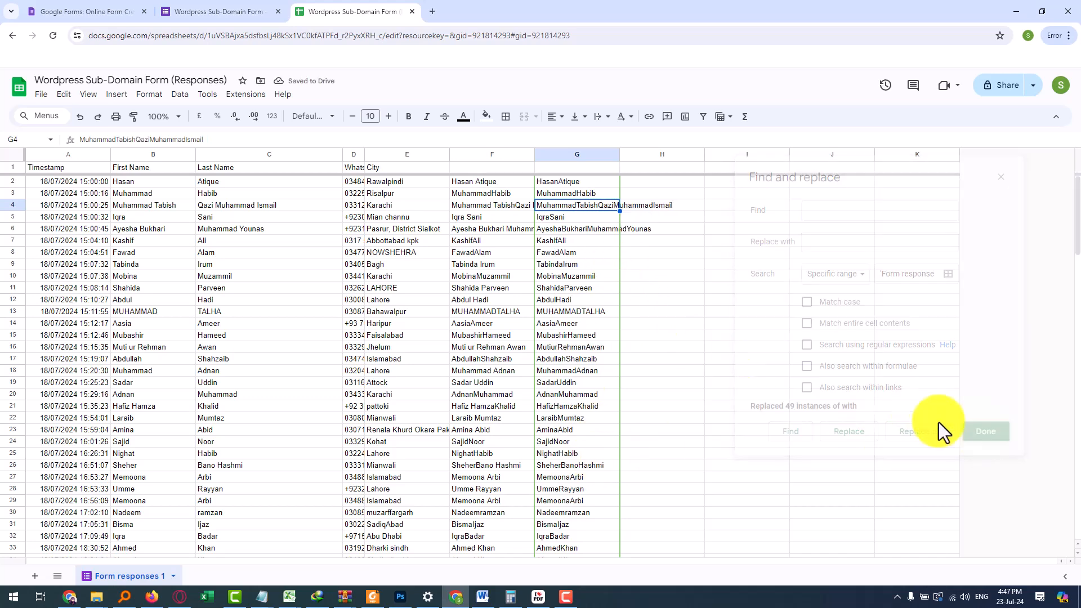
pyautogui.click(573, 181)
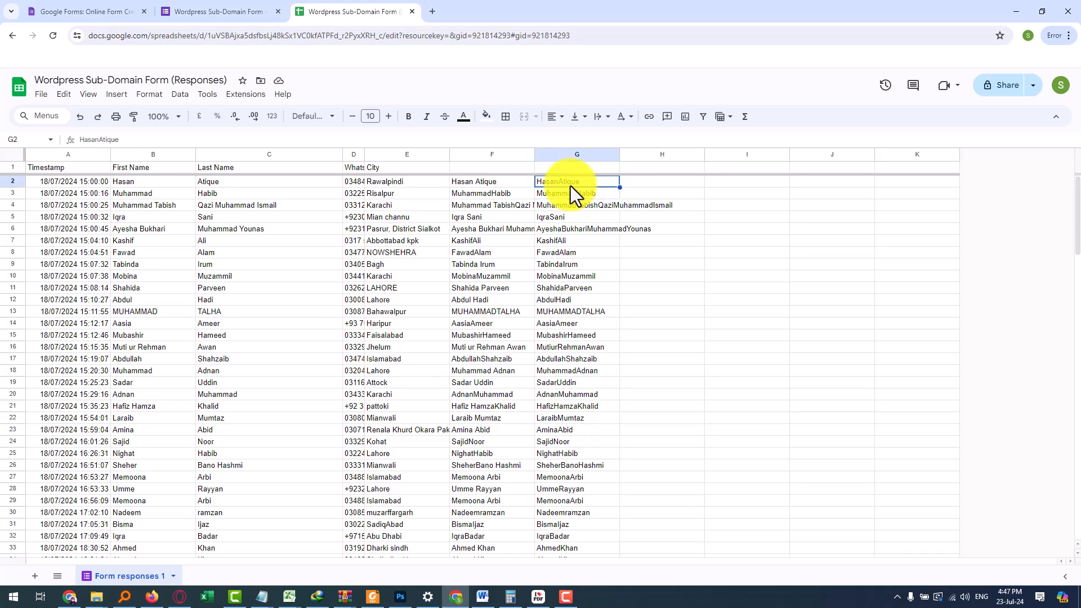
# Paste the first student's space-free name from G2 into the Subdomain field
pyautogui.hotkey('ctrl', 'c')
pyautogui.hotkey('alt', 'Tab')
pyautogui.hotkey('ctrl', 'v')
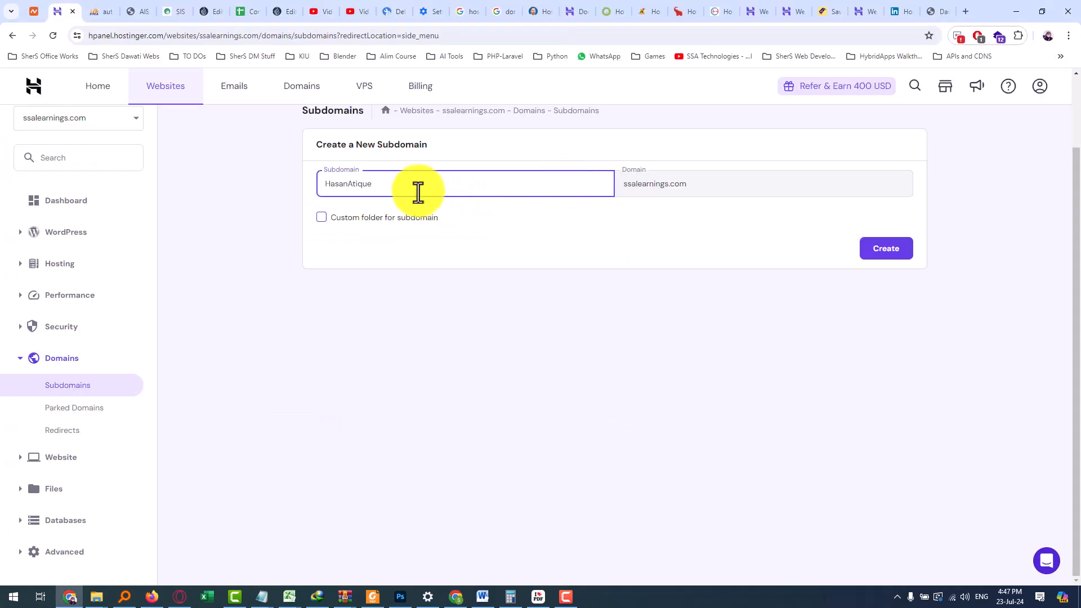
pyautogui.moveTo(417, 193); pyautogui.dragTo(260, 187)
pyautogui.click(260, 187)
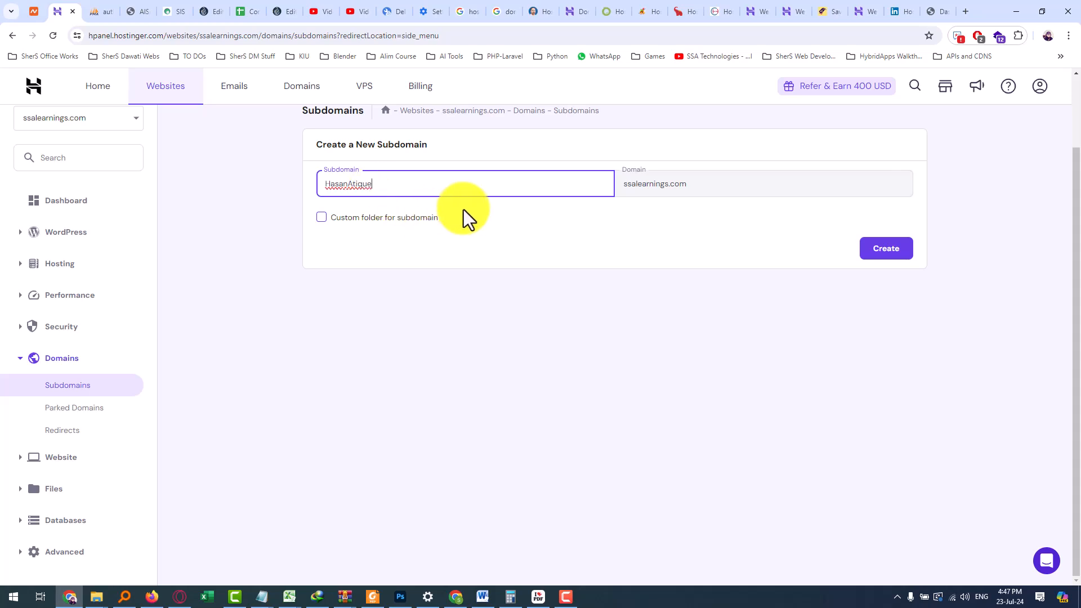
pyautogui.hotkey('alt', 'Tab')
pyautogui.click(576, 288)
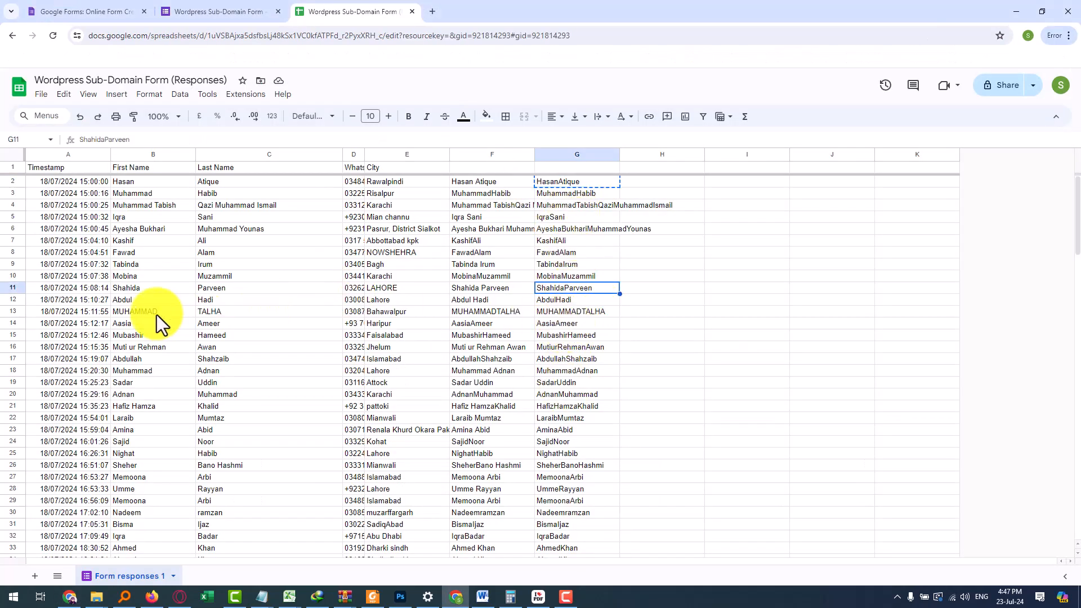
pyautogui.hotkey('alt', 'Tab')
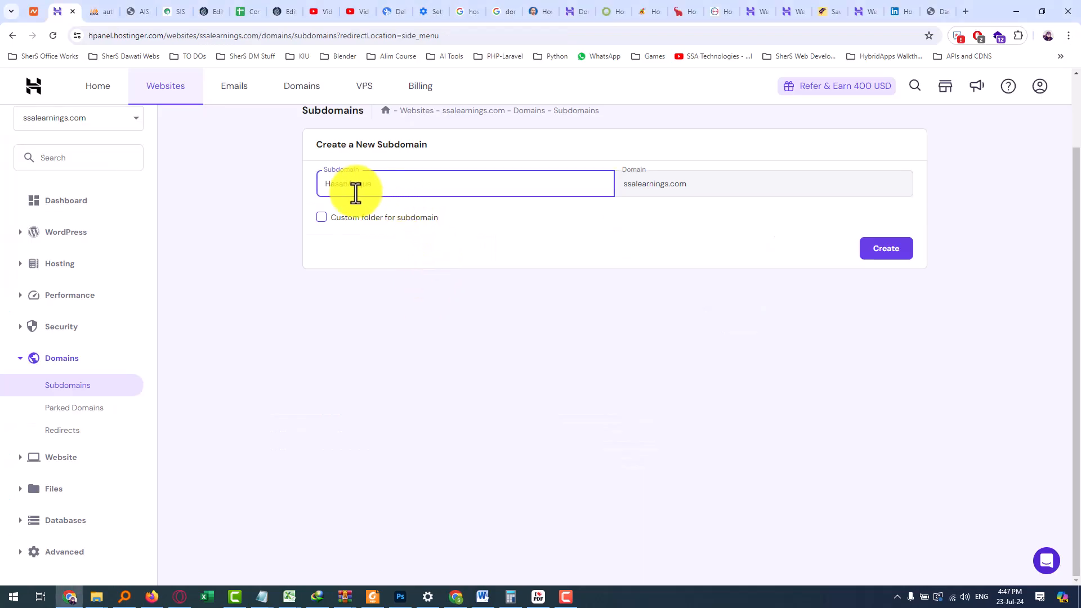
pyautogui.hotkey('alt', 'Tab')
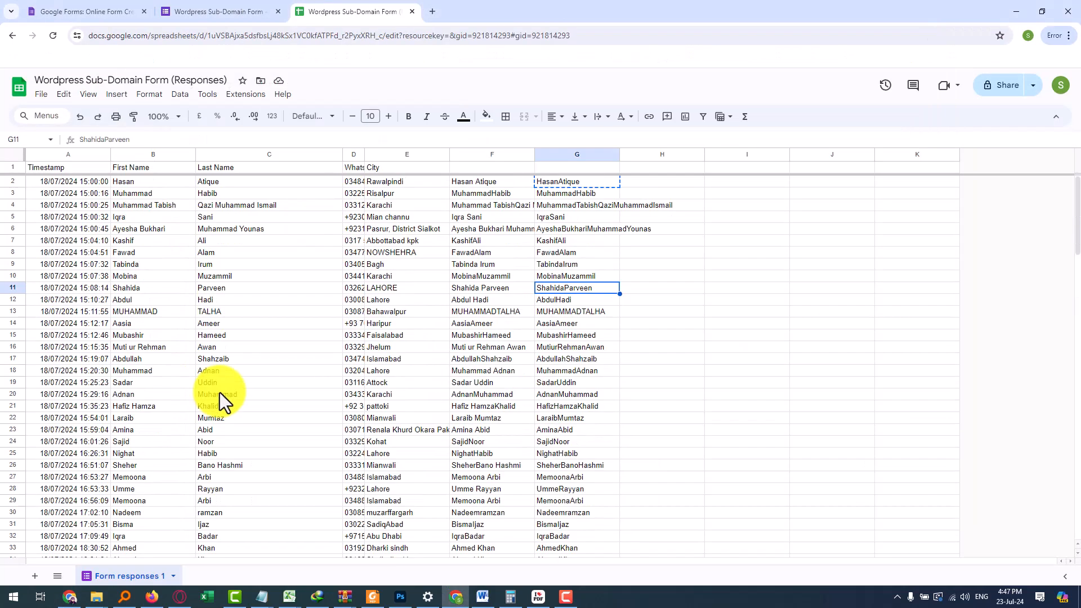
pyautogui.hotkey('alt', 'Tab')
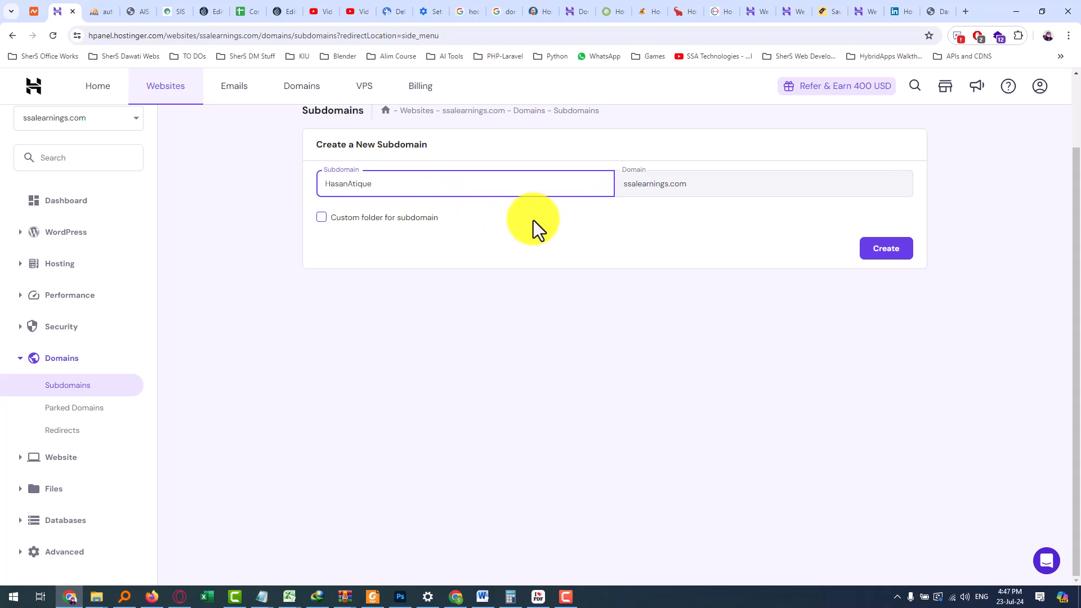
pyautogui.hotkey('alt', 'Tab')
pyautogui.hotkey('alt', 'Tab')
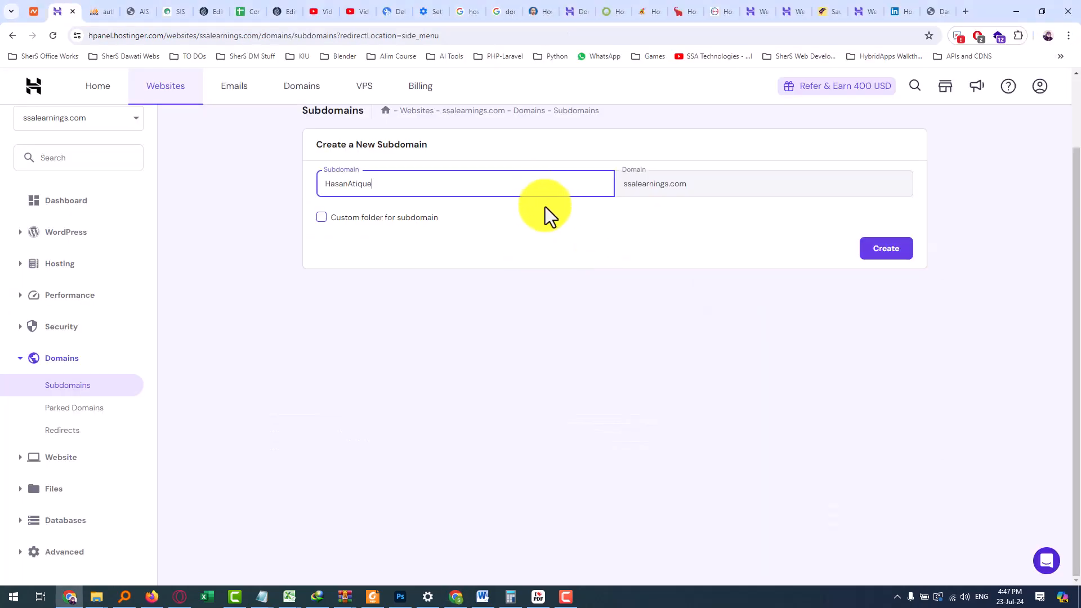
# Create the subdomain with the custom folder option left off
pyautogui.moveTo(410, 183); pyautogui.dragTo(312, 185)
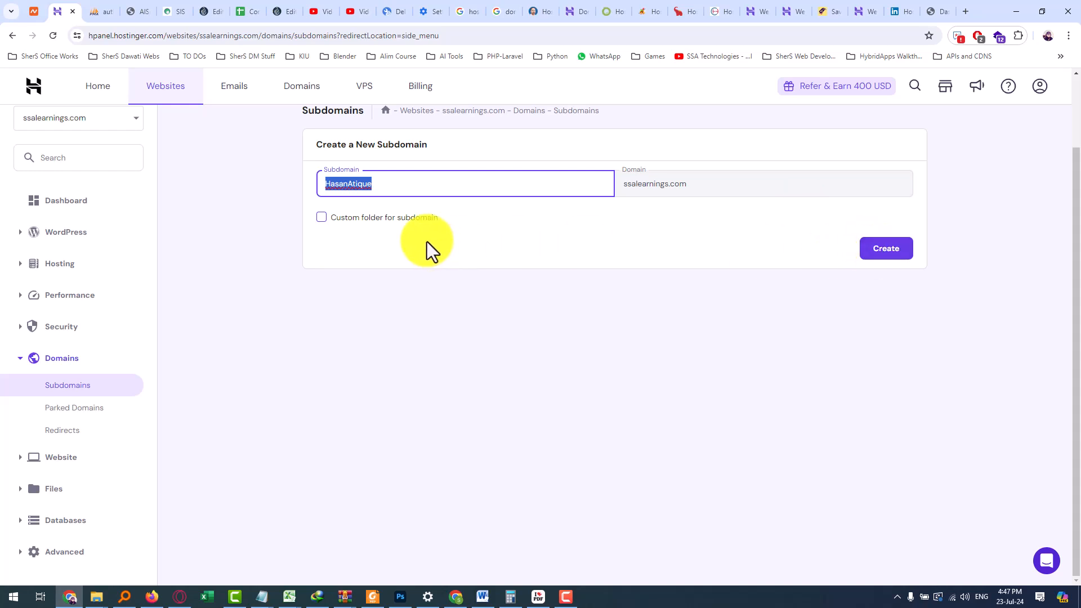
pyautogui.click(321, 219)
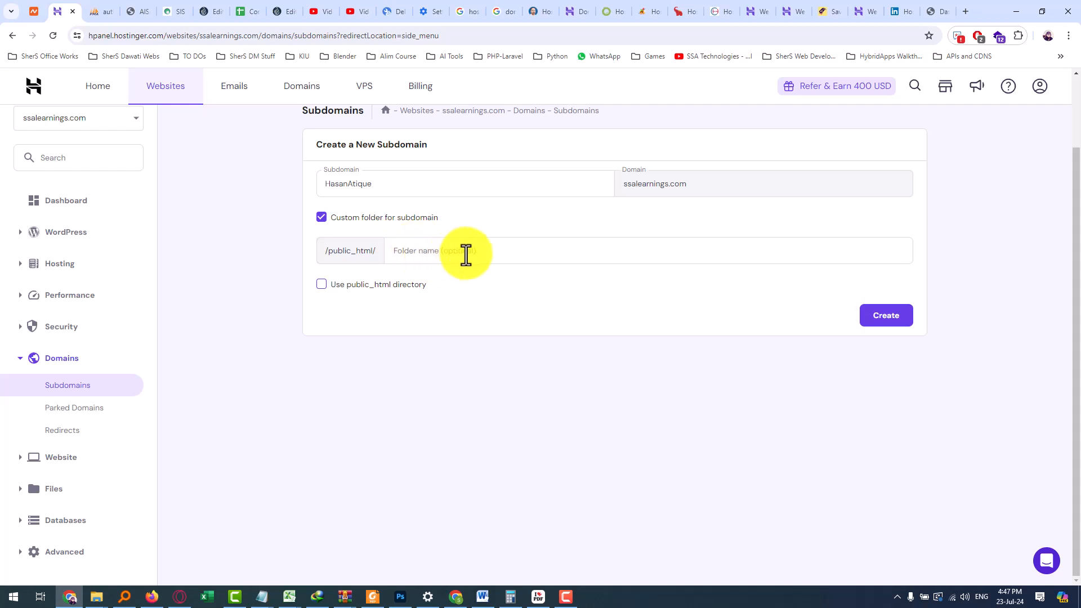
pyautogui.click(322, 218)
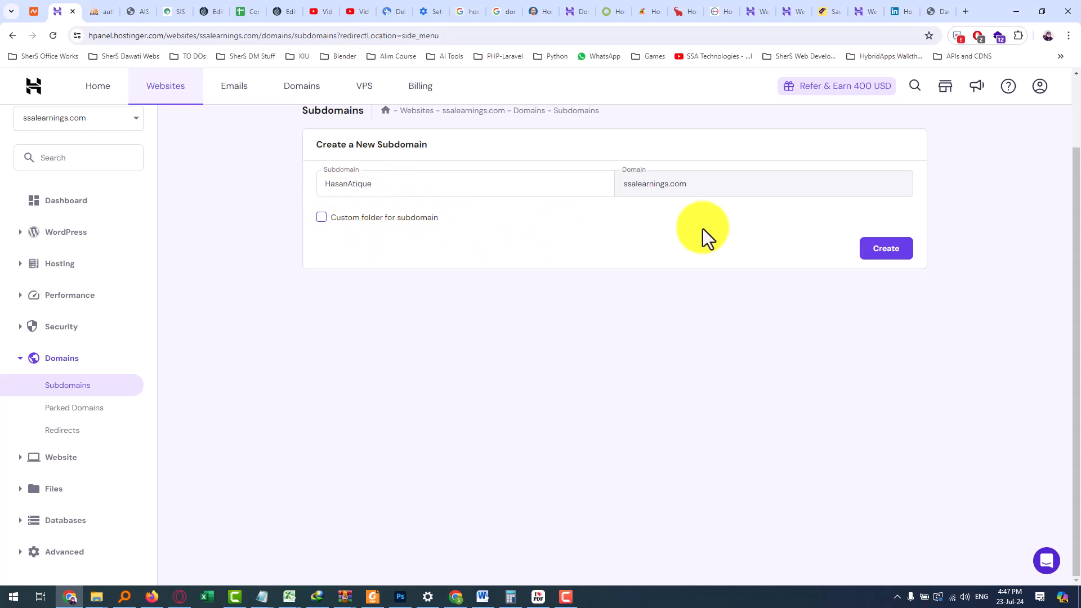
pyautogui.click(885, 254)
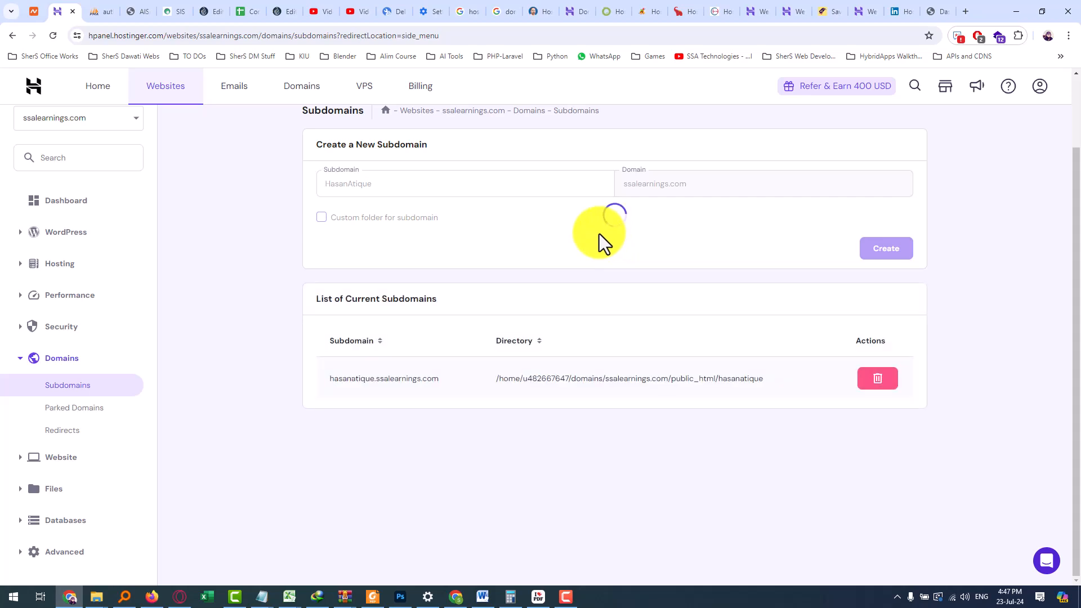
# Create the second student's subdomain using the name copied from cell G3 of the sheet
pyautogui.click(414, 192)
pyautogui.hotkey('alt', 'Tab')
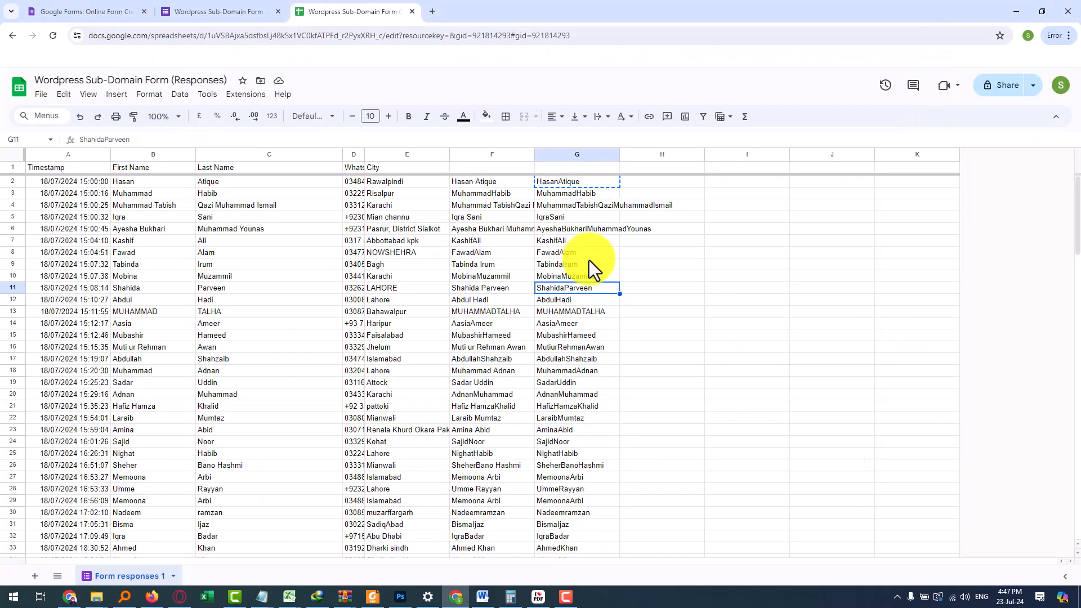
pyautogui.click(571, 194)
pyautogui.hotkey('ctrl', 'c')
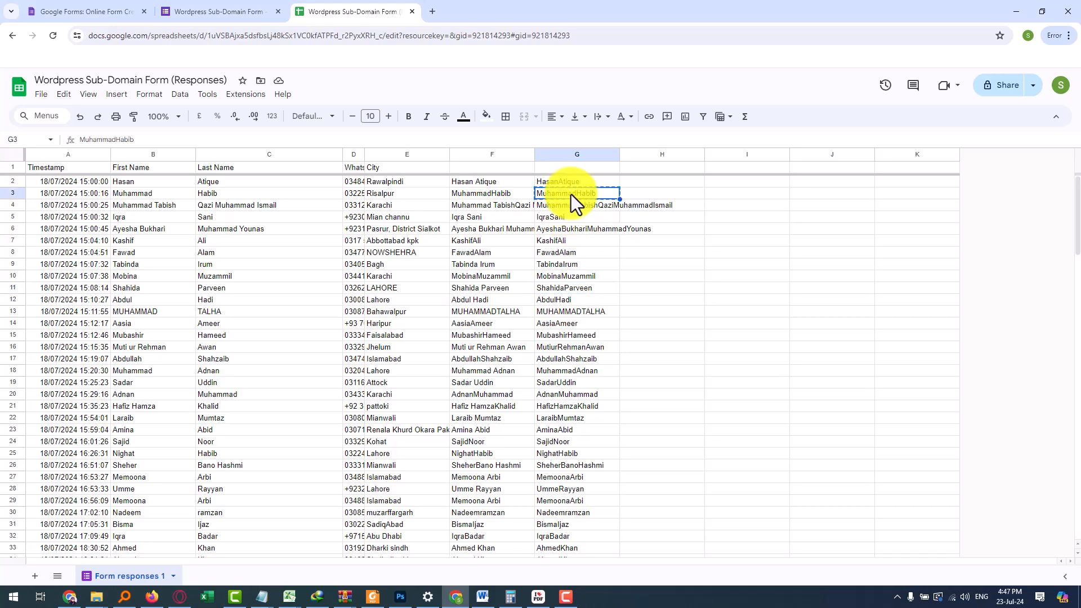
pyautogui.hotkey('alt', 'Tab')
pyautogui.hotkey('ctrl', 'v')
pyautogui.click(883, 250)
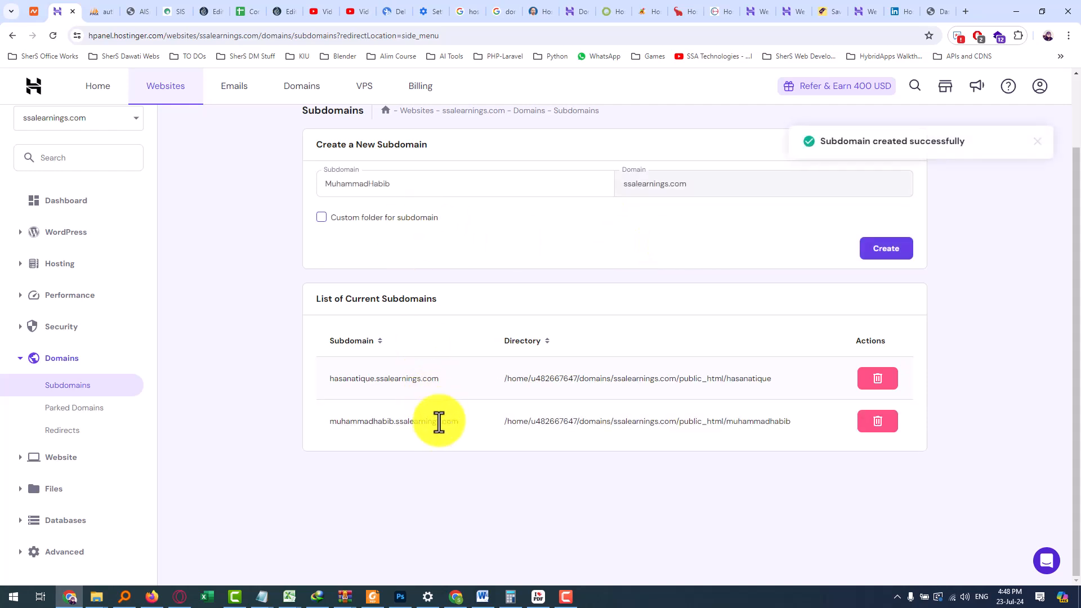
# Shorten the third student's name in cell G4, then create that subdomain with the shortened name
pyautogui.hotkey('alt', 'Tab')
pyautogui.click(577, 208)
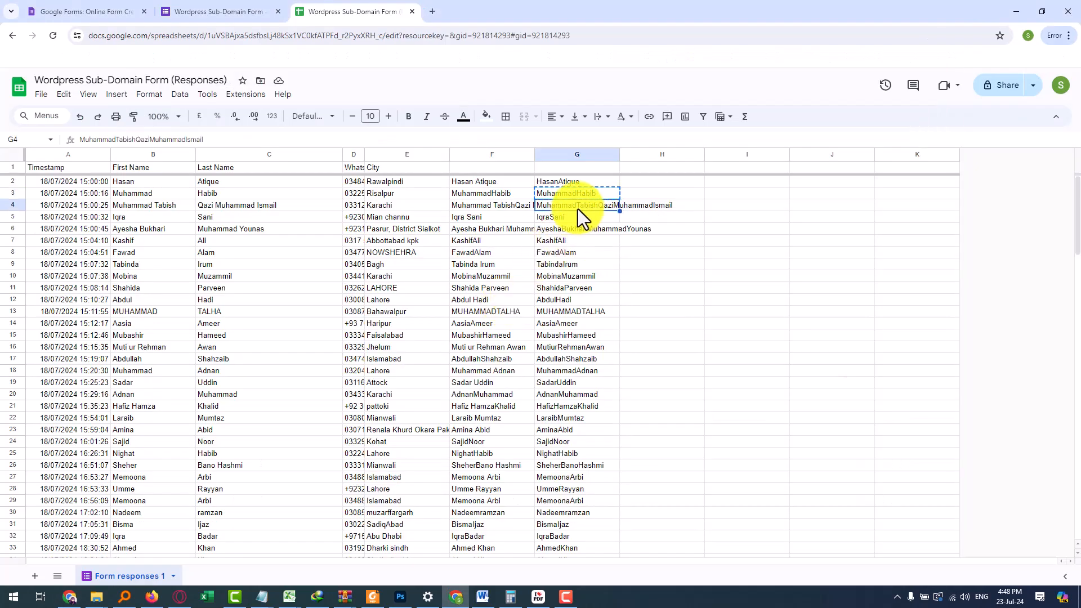
pyautogui.doubleClick(601, 206)
pyautogui.moveTo(597, 205); pyautogui.dragTo(676, 207)
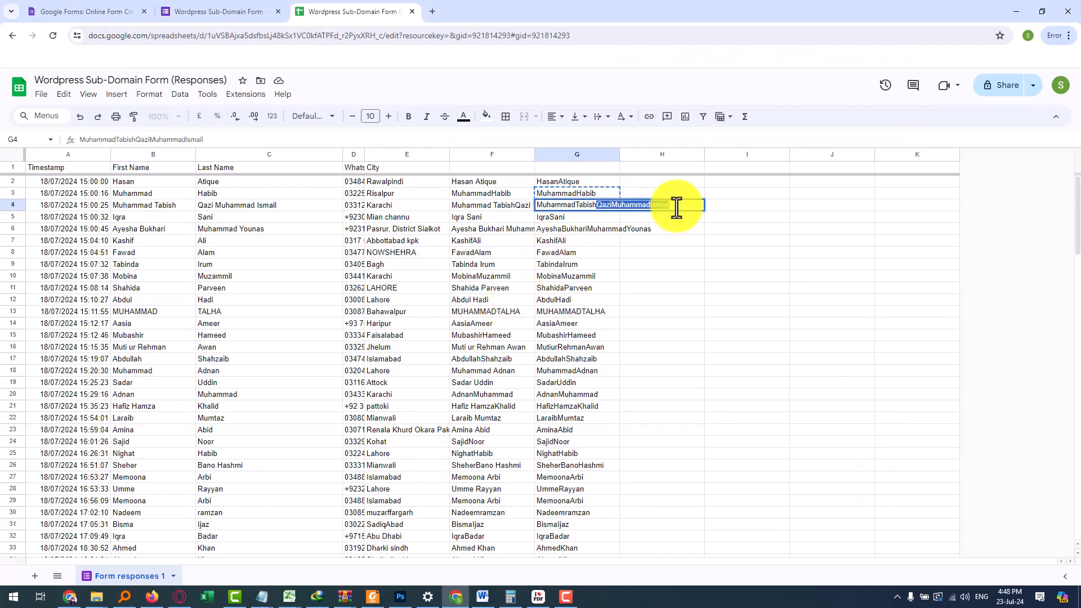
pyautogui.press('BackSpace')
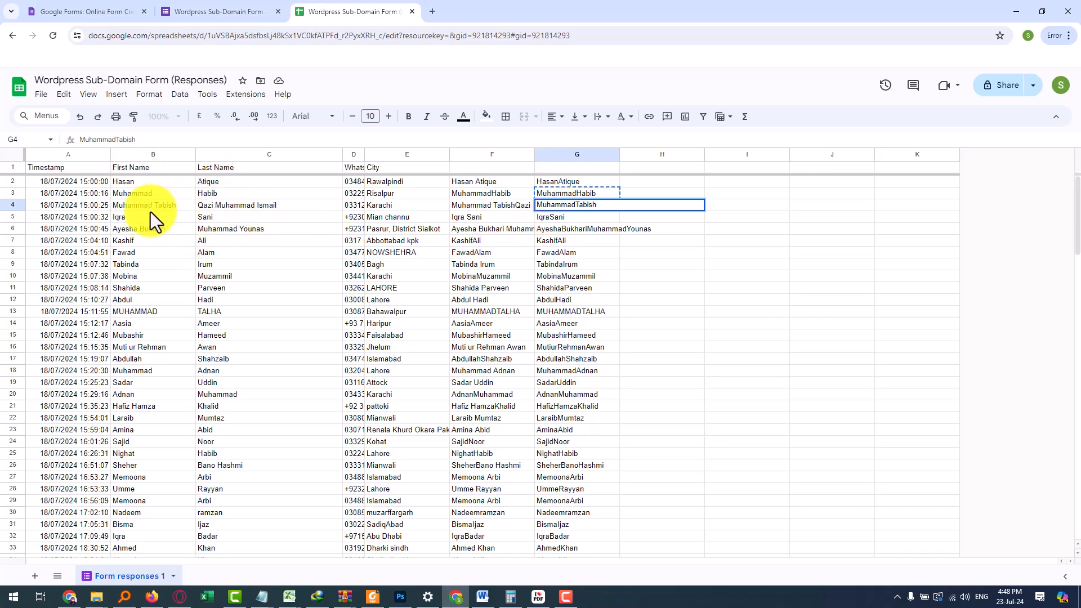
pyautogui.press('Return')
pyautogui.click(569, 201)
pyautogui.hotkey('ctrl', 'c')
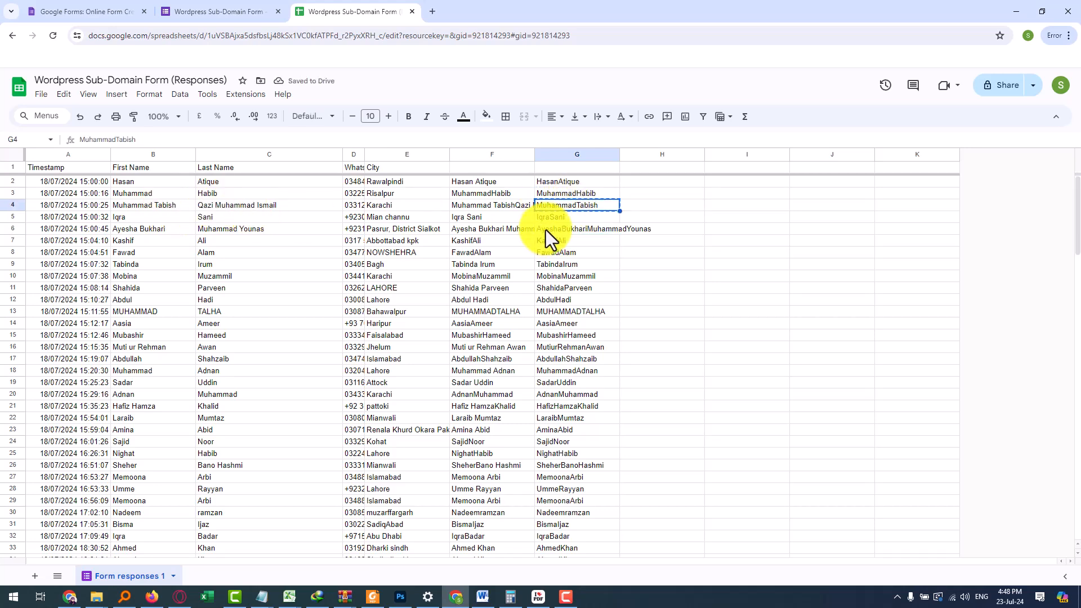
pyautogui.hotkey('alt', 'Tab')
pyautogui.click(315, 189)
pyautogui.hotkey('ctrl', 'v')
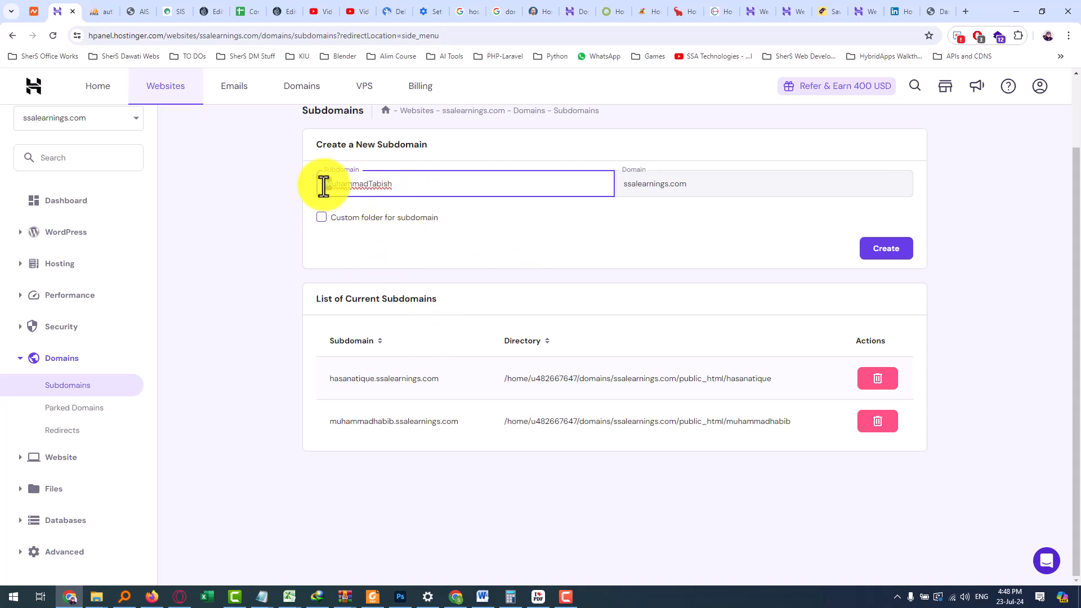
pyautogui.click(372, 184)
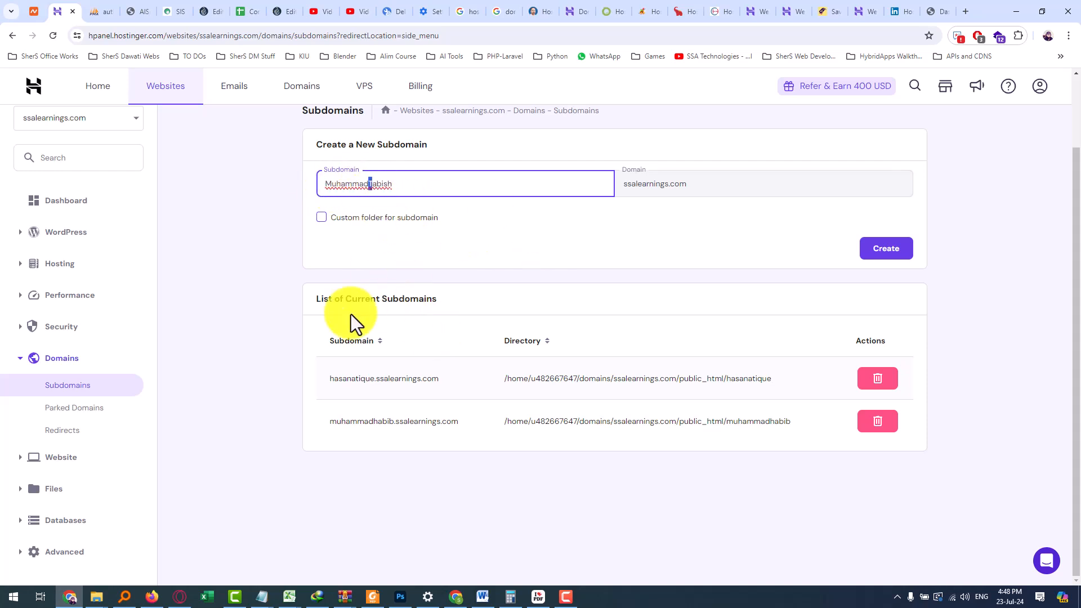
pyautogui.moveTo(394, 184); pyautogui.dragTo(326, 183)
pyautogui.click(328, 184)
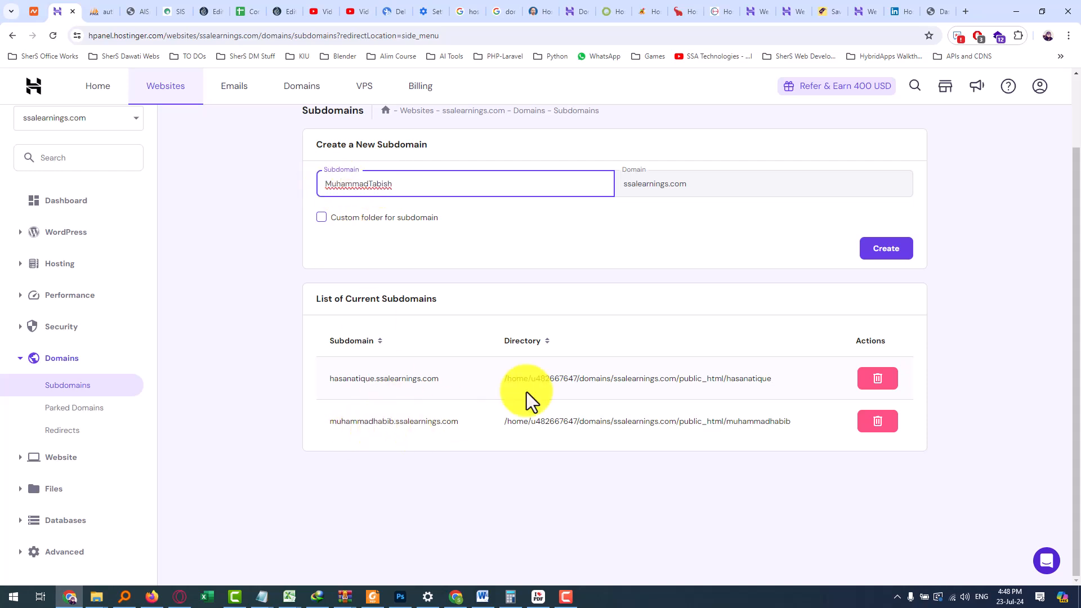
pyautogui.click(878, 255)
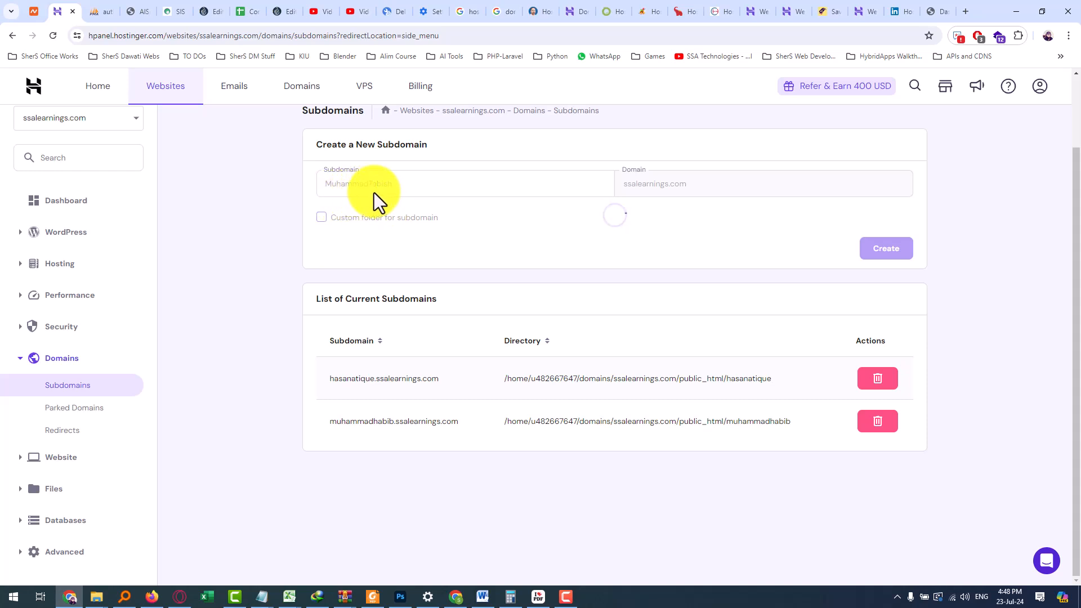
# Replace the subdomain entry with the fourth student's name and create that subdomain
pyautogui.hotkey('alt', 'Tab')
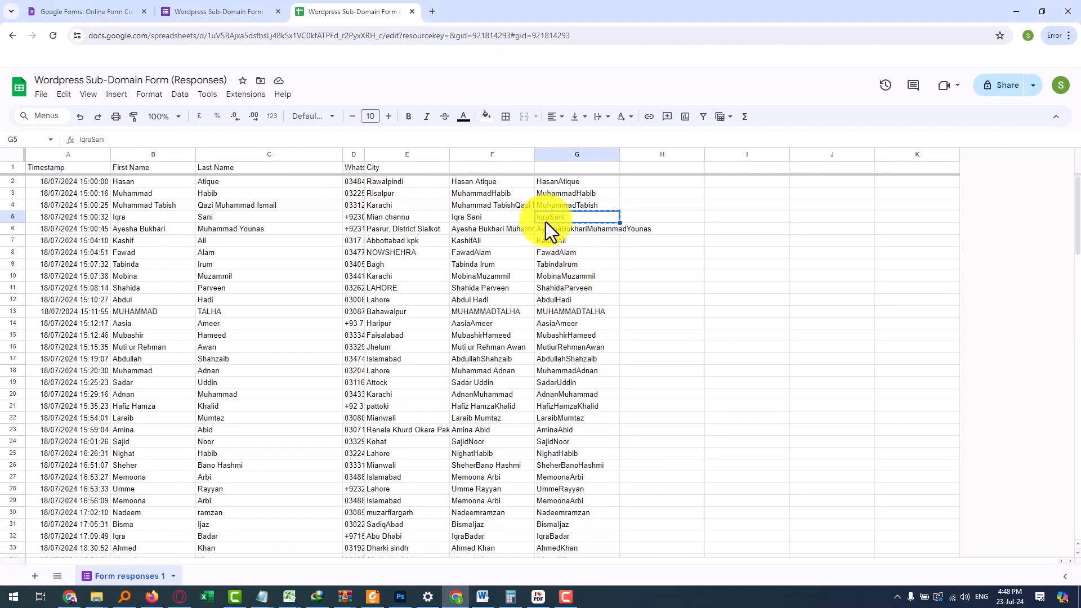
pyautogui.hotkey('alt', 'Tab')
pyautogui.moveTo(438, 179); pyautogui.dragTo(309, 187)
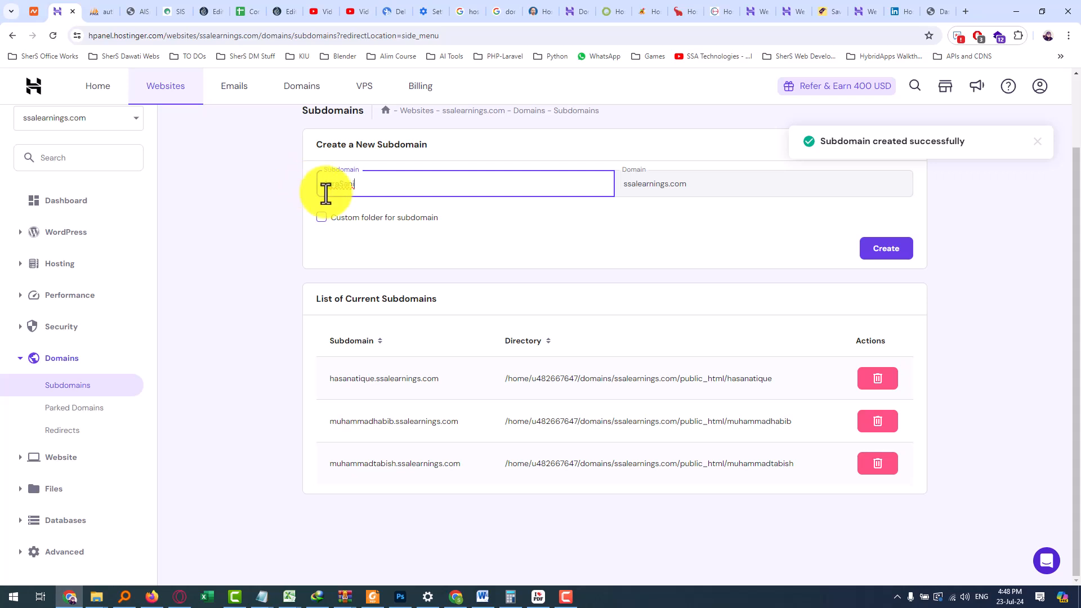
pyautogui.click(881, 251)
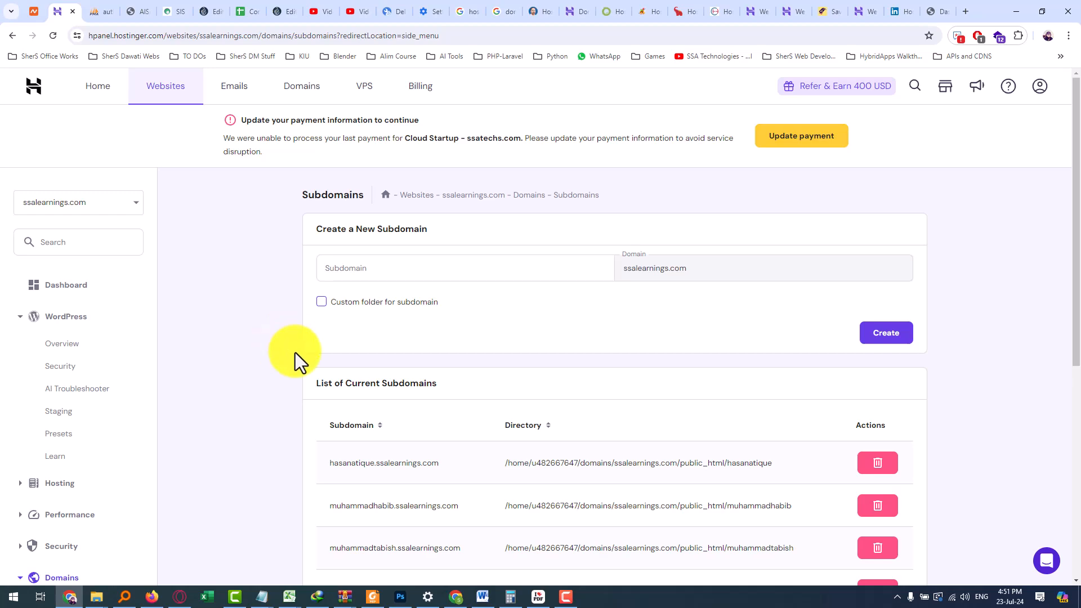
# Open the WordPress overview and switch the managed site to the student's new subdomain
pyautogui.scroll(-2, 297, 360)
pyautogui.scroll(2, 300, 369)
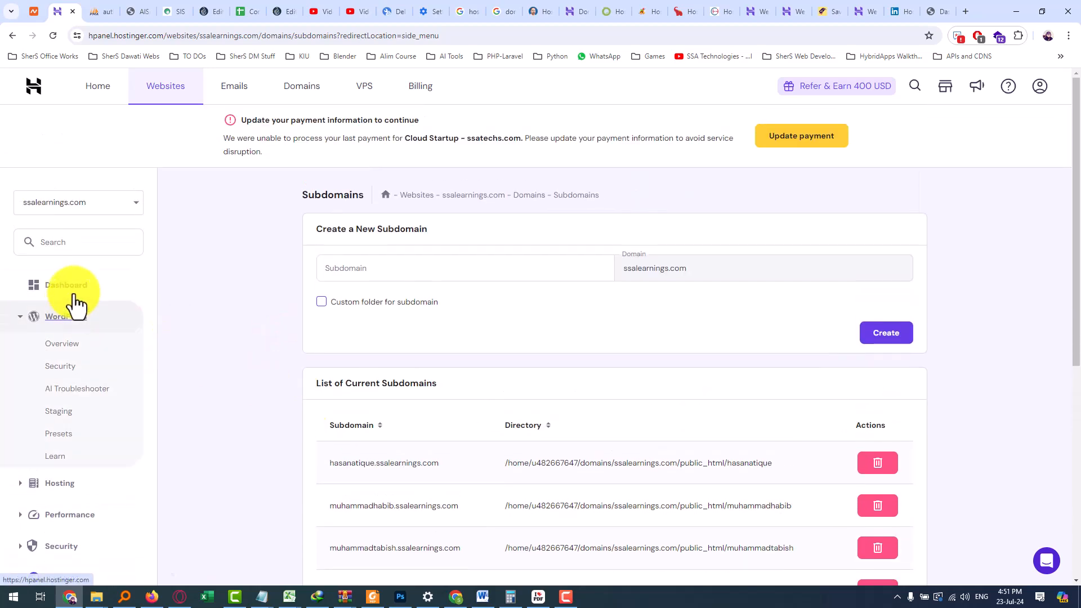
pyautogui.click(59, 345)
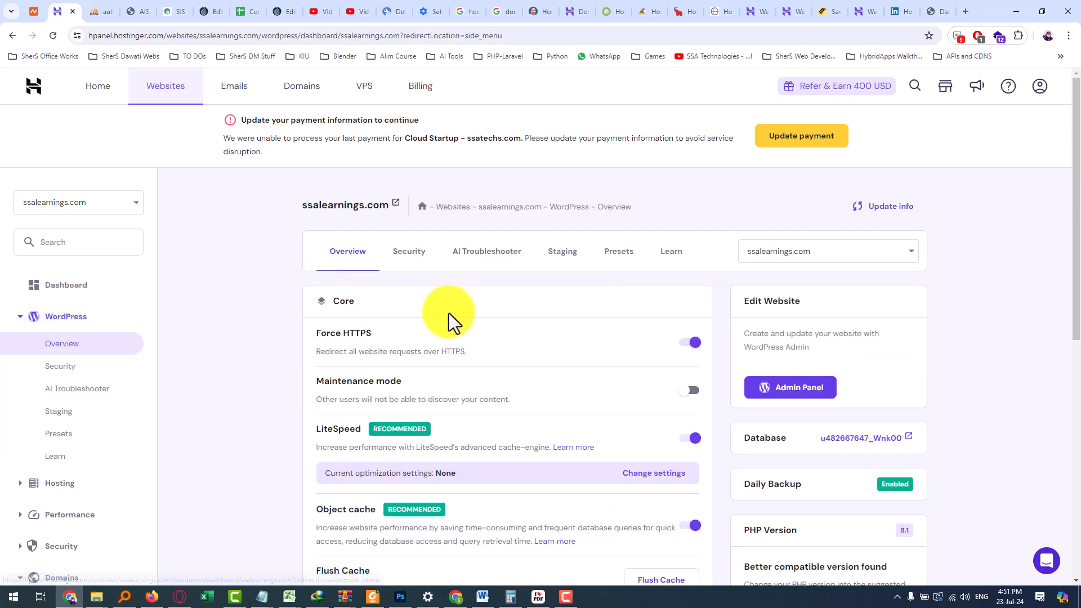
pyautogui.scroll(-2, 468, 335)
pyautogui.scroll(2, 515, 357)
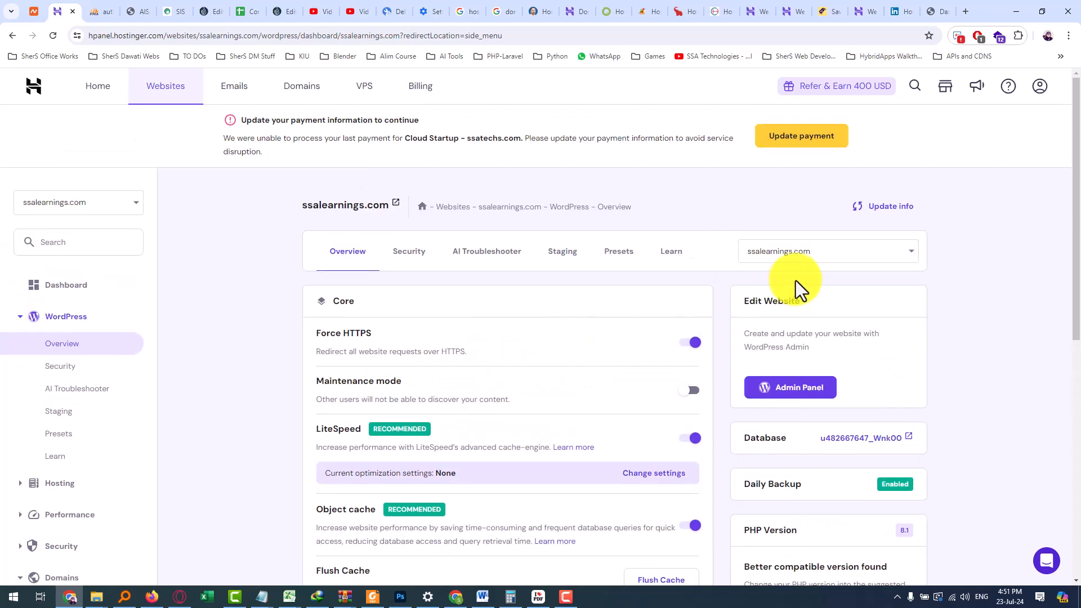
pyautogui.click(778, 251)
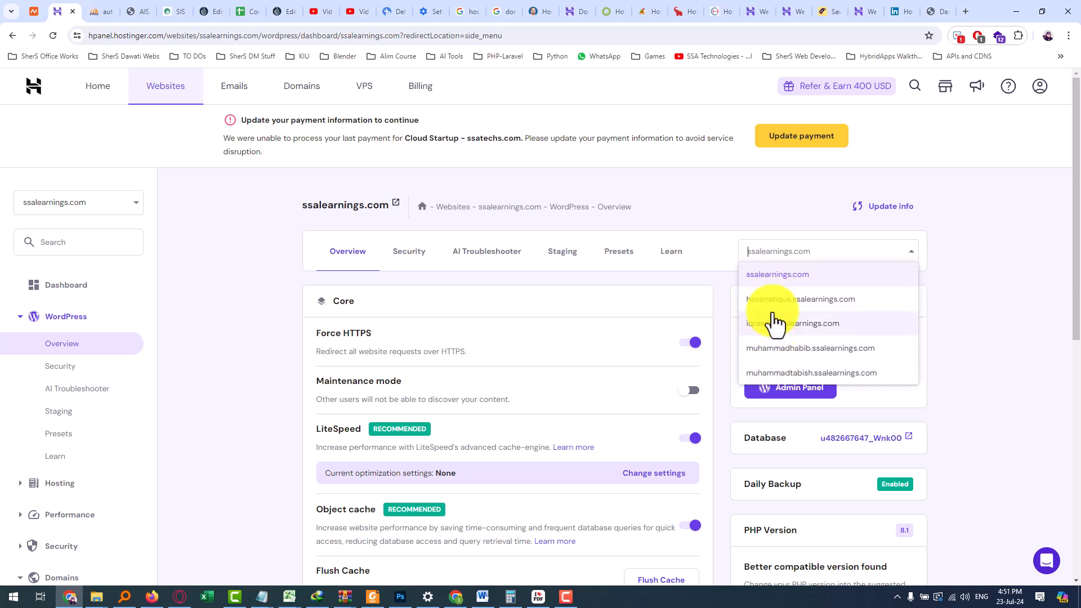
pyautogui.click(786, 302)
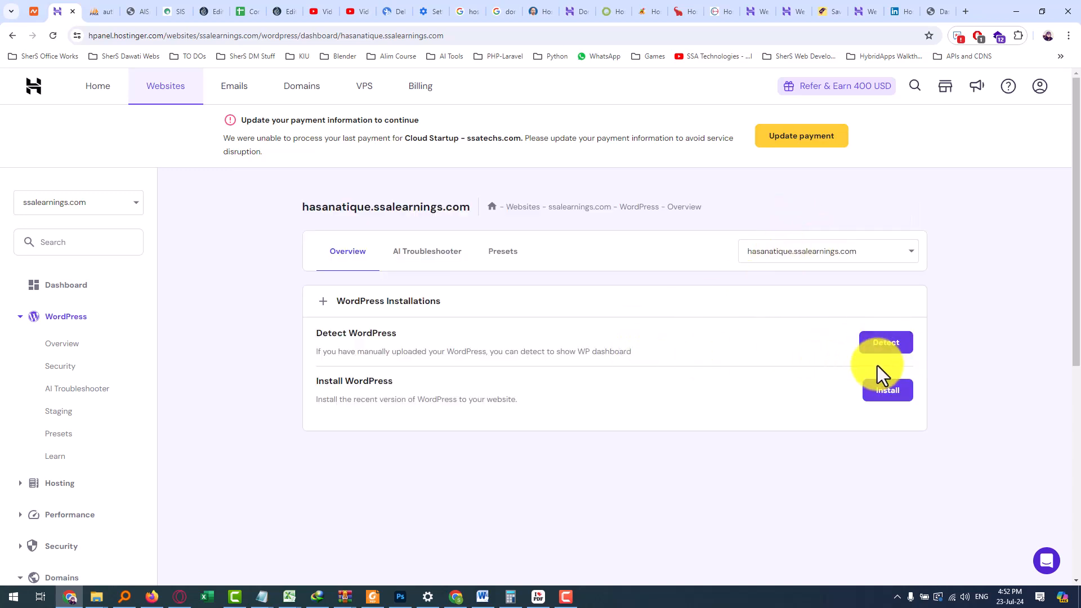
# Start the WordPress install and set the admin email using the student's lowercase name from G2
pyautogui.click(887, 391)
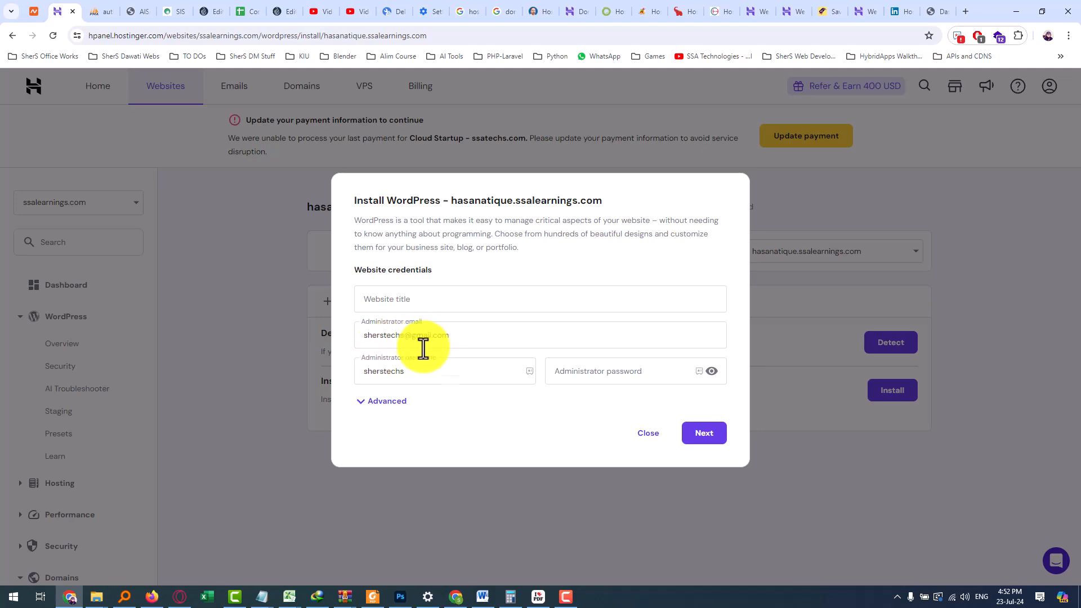
pyautogui.click(71, 597)
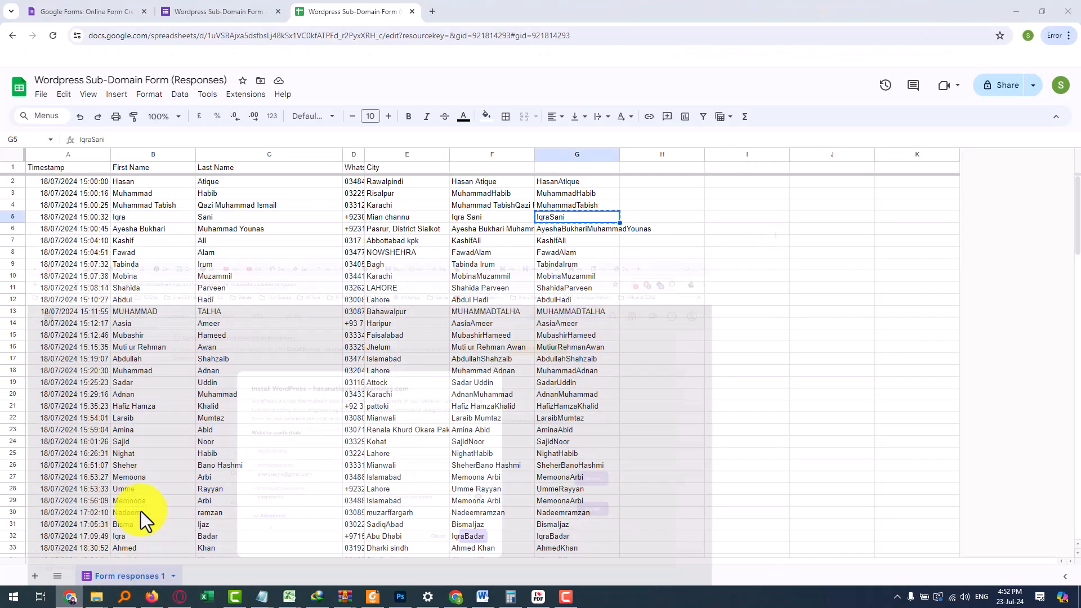
pyautogui.click(578, 184)
pyautogui.hotkey('ctrl', 'c')
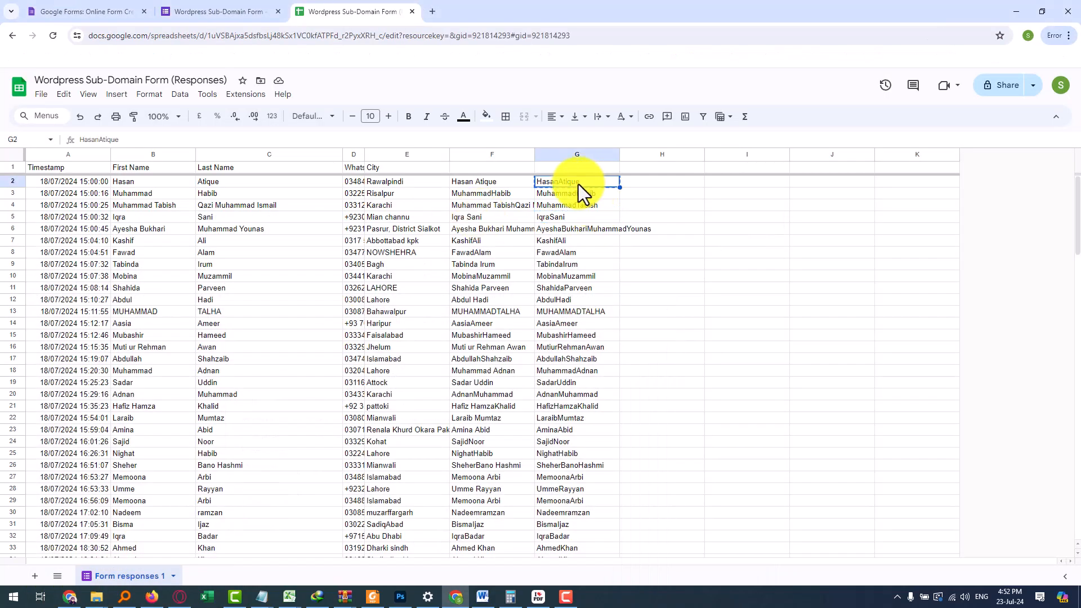
pyautogui.hotkey('alt', 'Tab')
pyautogui.moveTo(403, 336); pyautogui.dragTo(345, 339)
pyautogui.hotkey('ctrl', 'v')
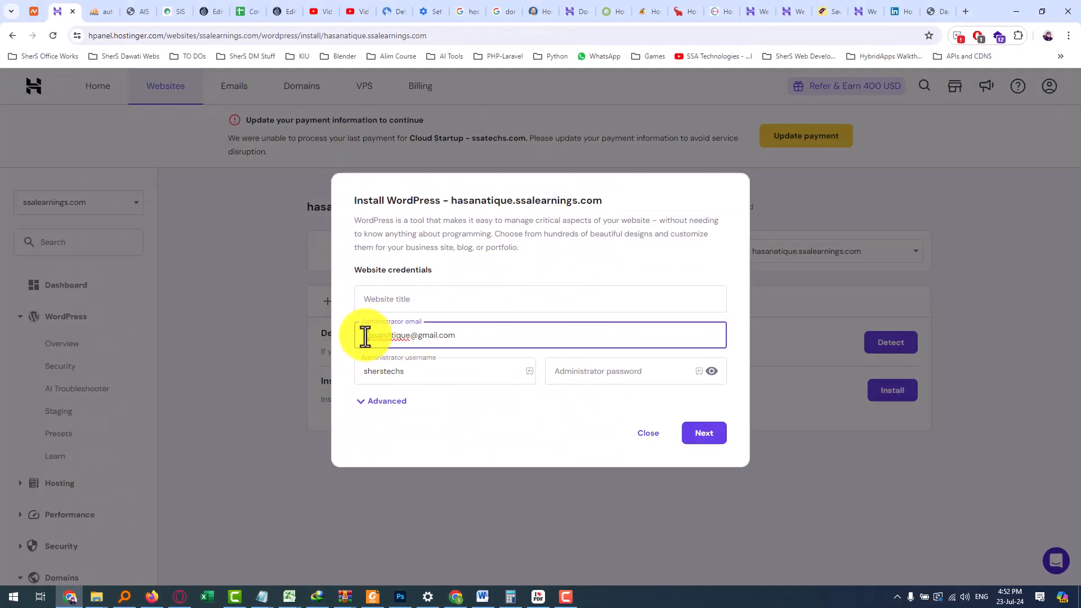
pyautogui.write('h')
pyautogui.moveTo(389, 337); pyautogui.dragTo(384, 337)
pyautogui.write('a')
# Use the student's name as admin username and site title, set a password, and install
pyautogui.moveTo(417, 373); pyautogui.dragTo(361, 372)
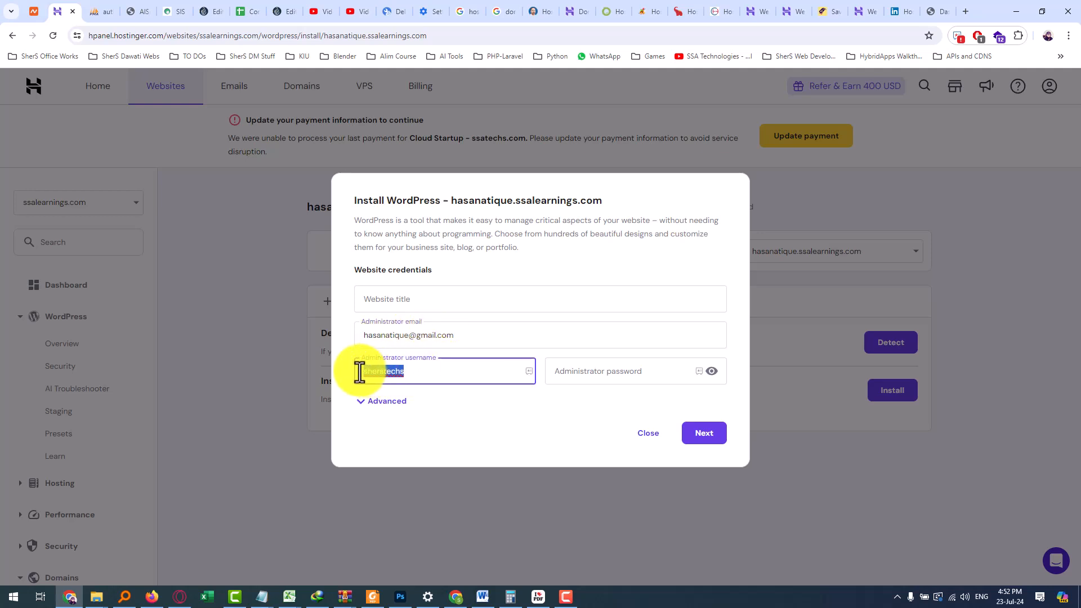
pyautogui.hotkey('ctrl', 'v')
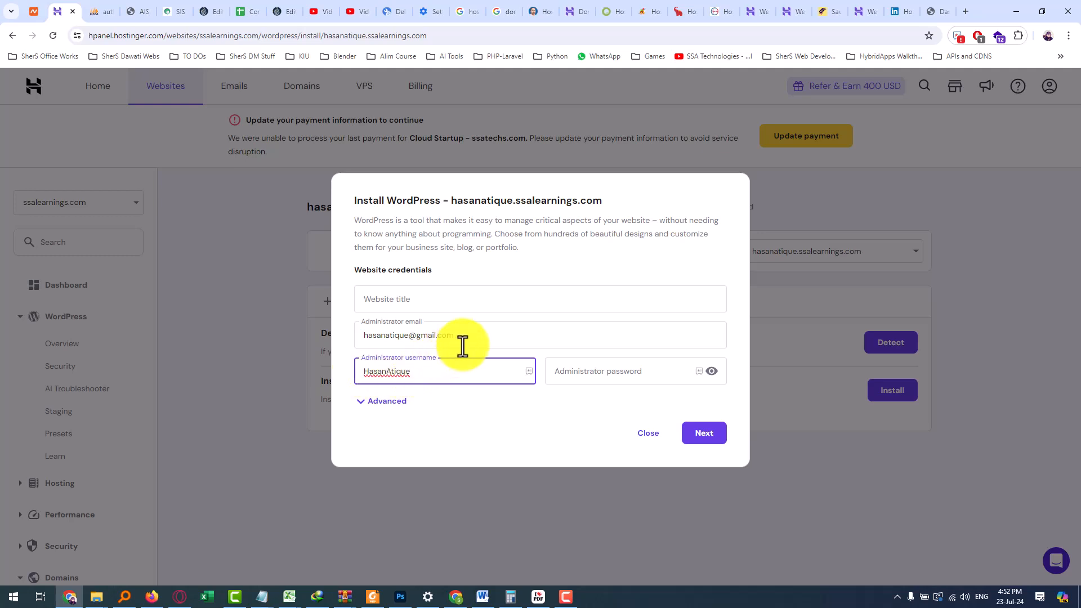
pyautogui.click(570, 374)
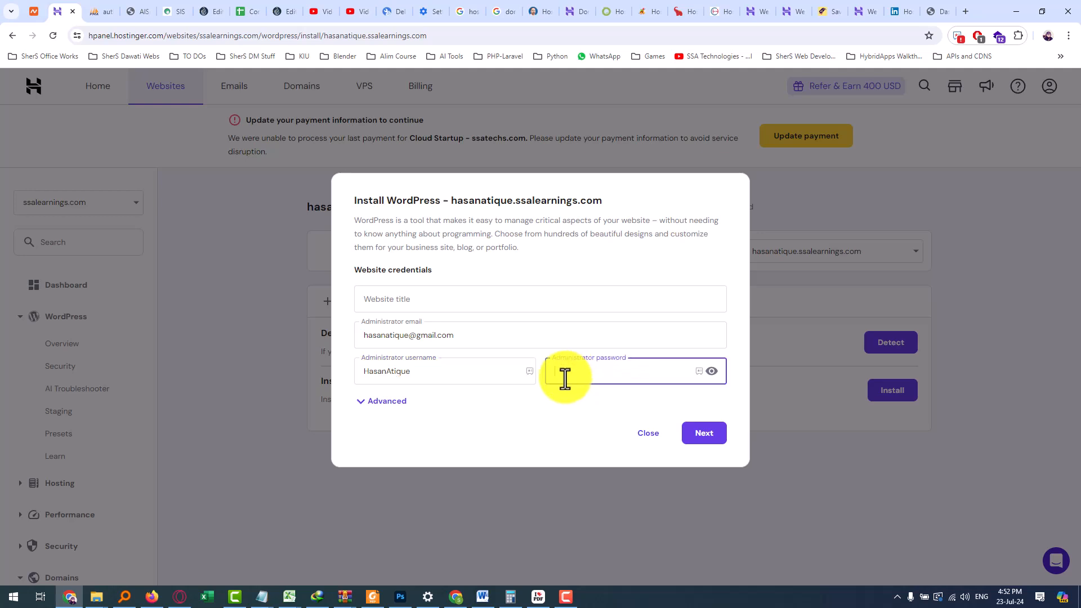
pyautogui.hotkey('ctrl', 'v')
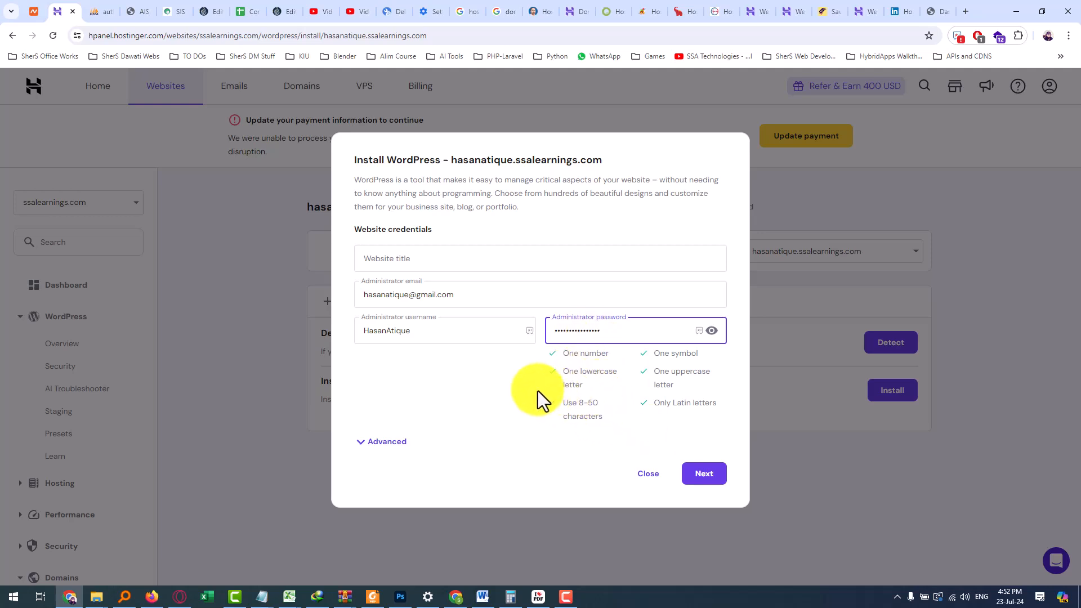
pyautogui.click(423, 259)
pyautogui.hotkey('ctrl', 'v')
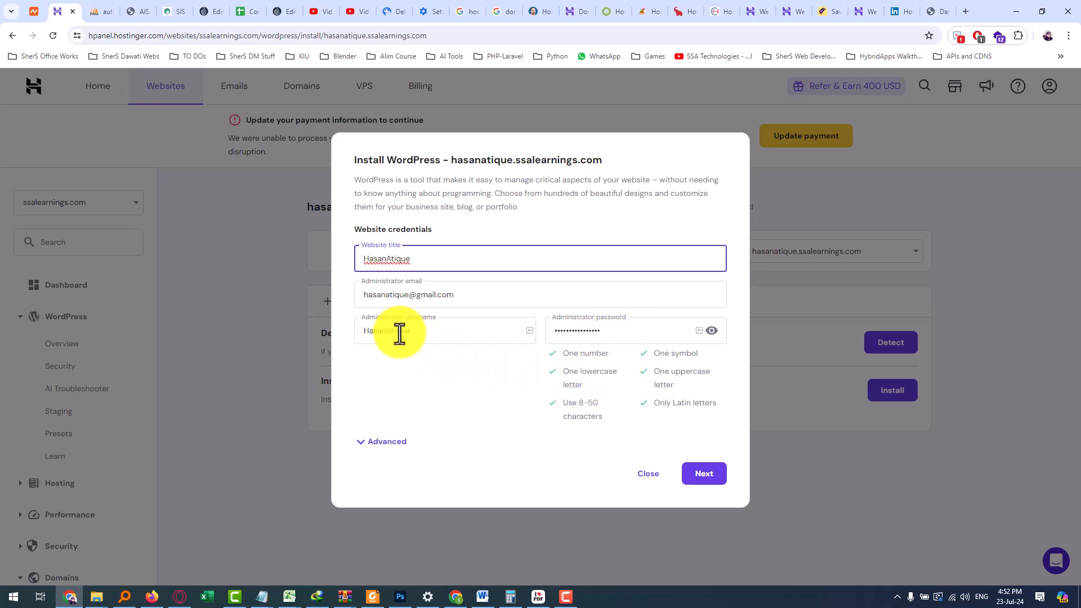
pyautogui.click(710, 476)
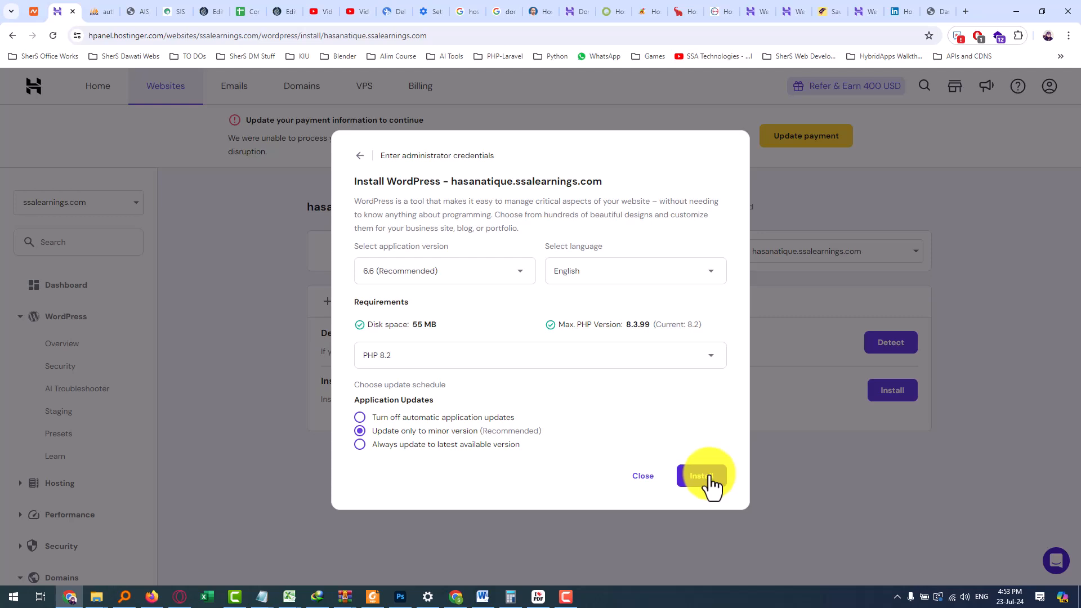
pyautogui.click(710, 477)
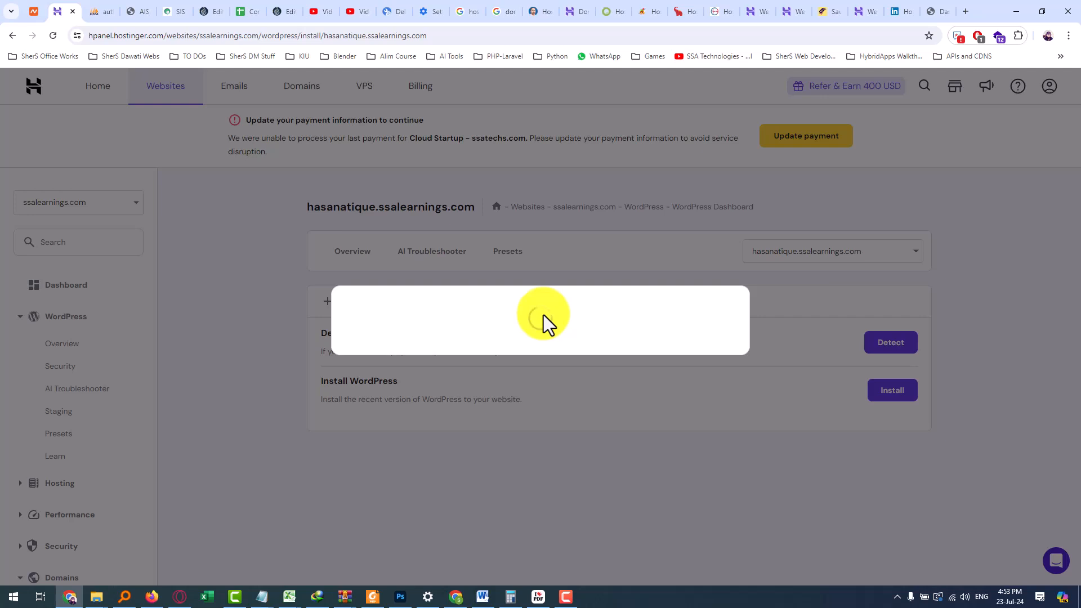
# Load the student's subdomain address in a new browser tab
pyautogui.click(966, 11)
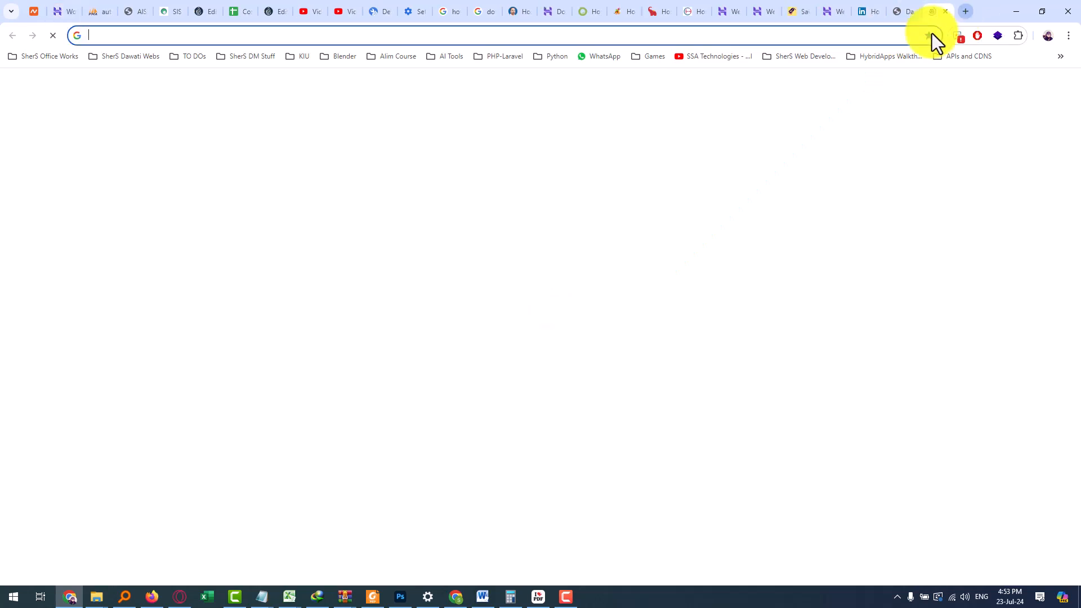
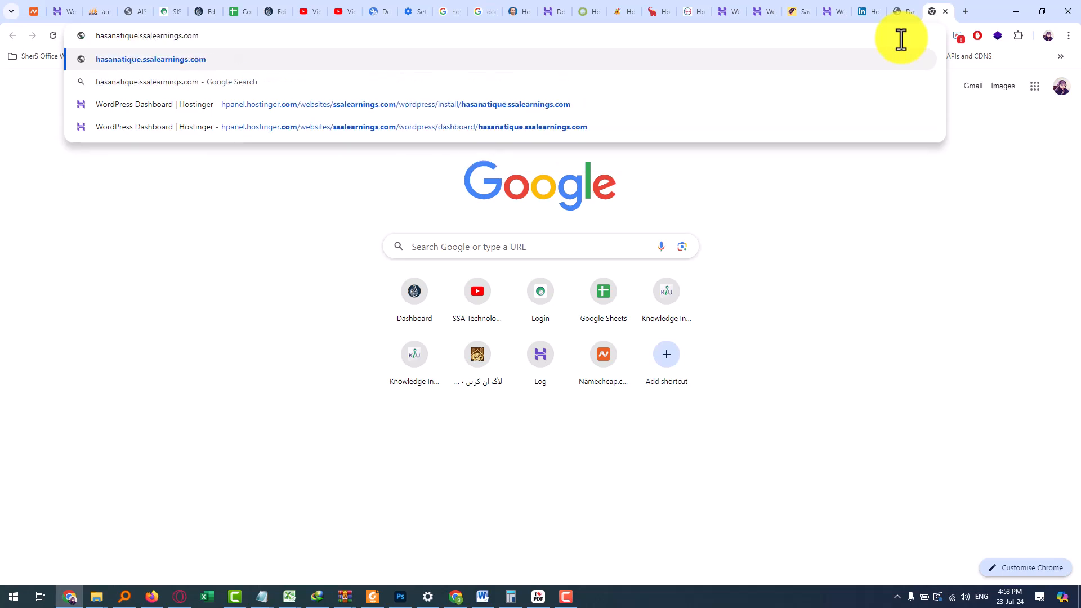
pyautogui.moveTo(138, 36); pyautogui.dragTo(104, 38)
pyautogui.click(200, 37)
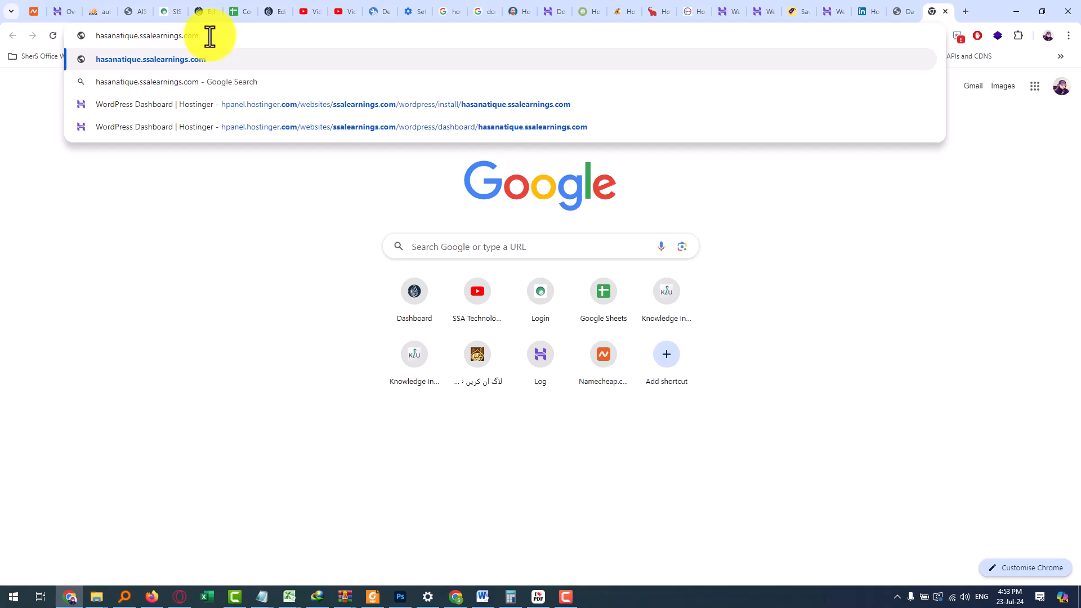
pyautogui.click(55, 11)
pyautogui.scroll(-5, 539, 399)
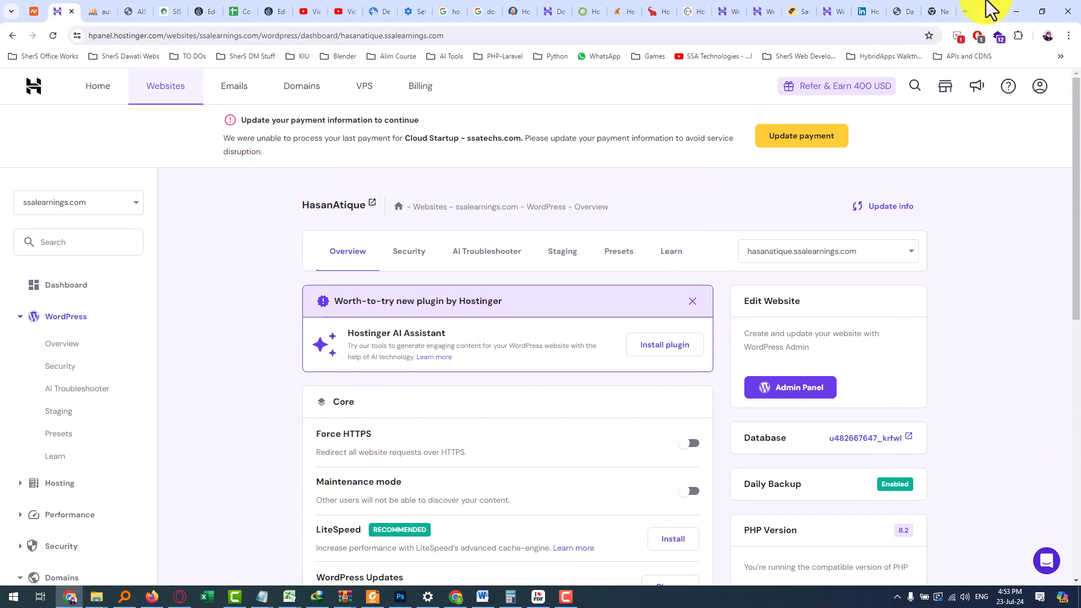
pyautogui.click(937, 11)
pyautogui.press('Return')
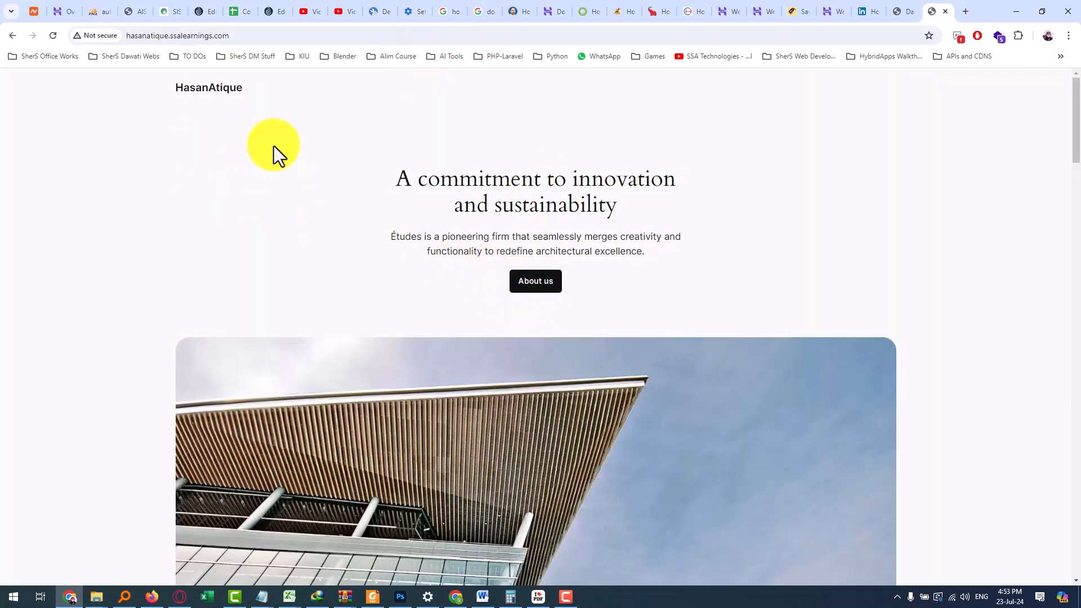
# Reload the live subdomain site, then close its tab to return to hPanel
pyautogui.click(265, 35)
pyautogui.click(285, 35)
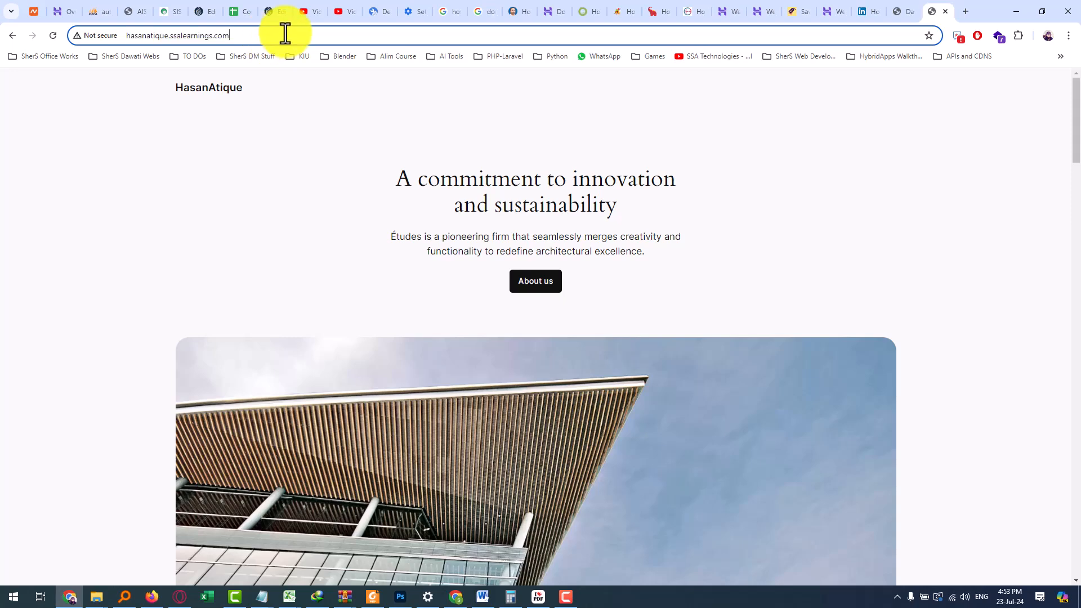
pyautogui.press('Return')
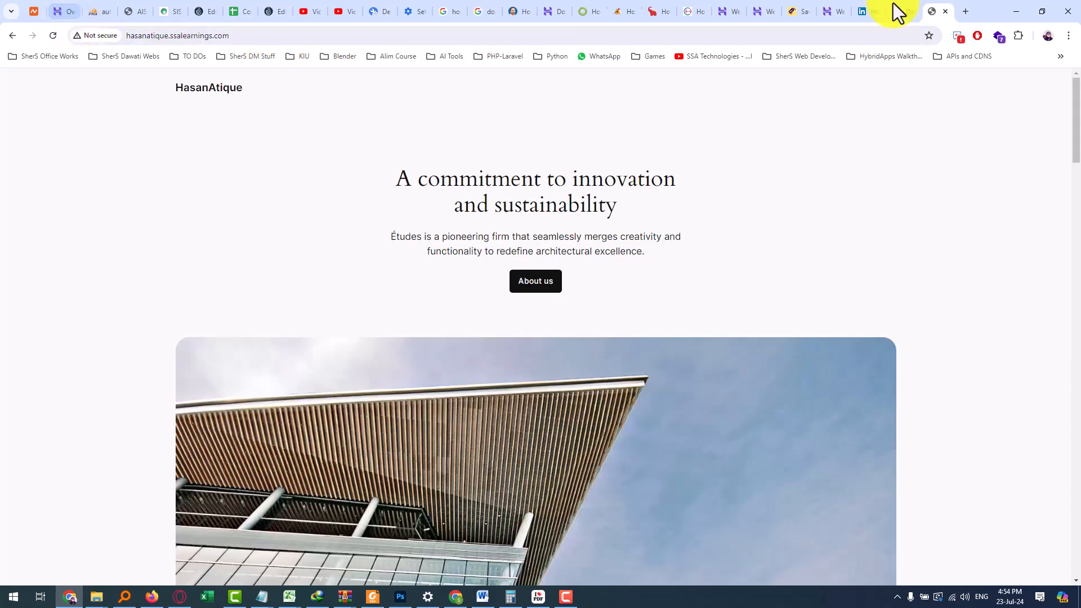
pyautogui.click(945, 12)
pyautogui.click(62, 11)
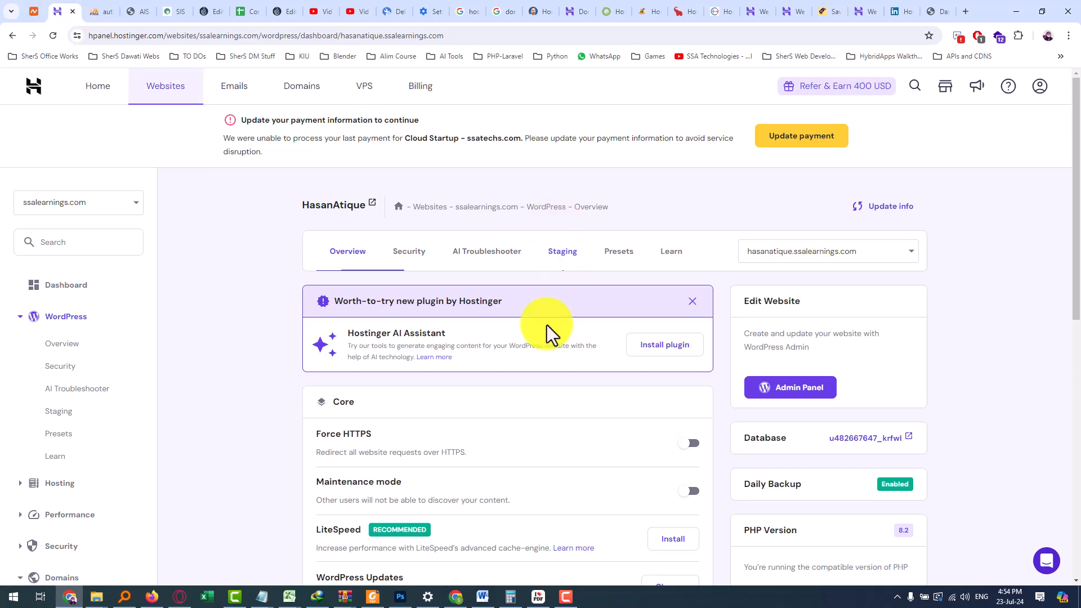
# Reinstall the failed SSL certificate on the student's subdomain
pyautogui.scroll(-2, 549, 304)
pyautogui.scroll(-2, 526, 385)
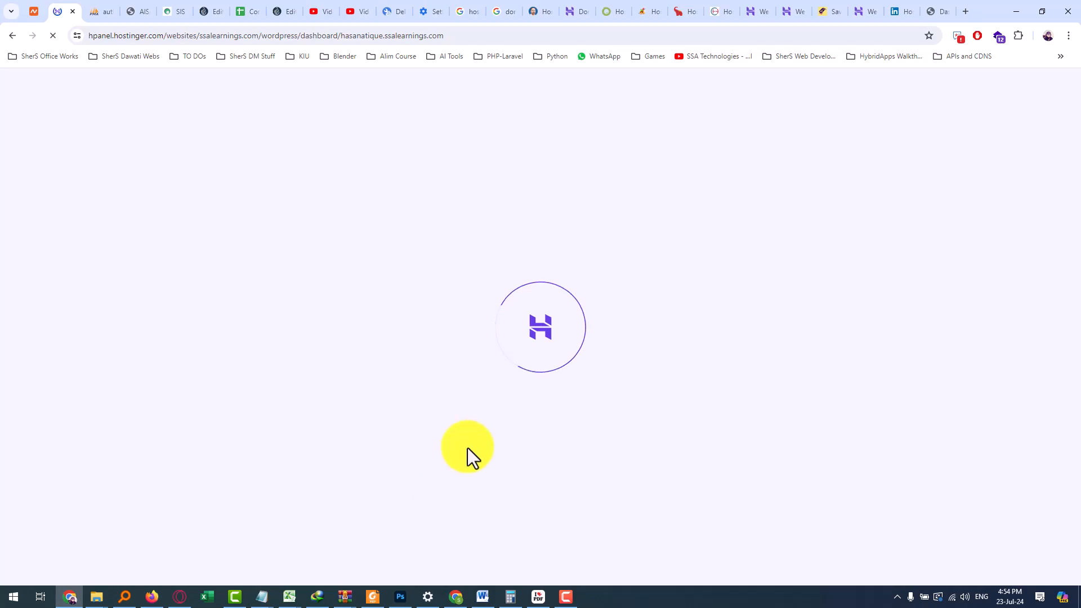
pyautogui.click(663, 504)
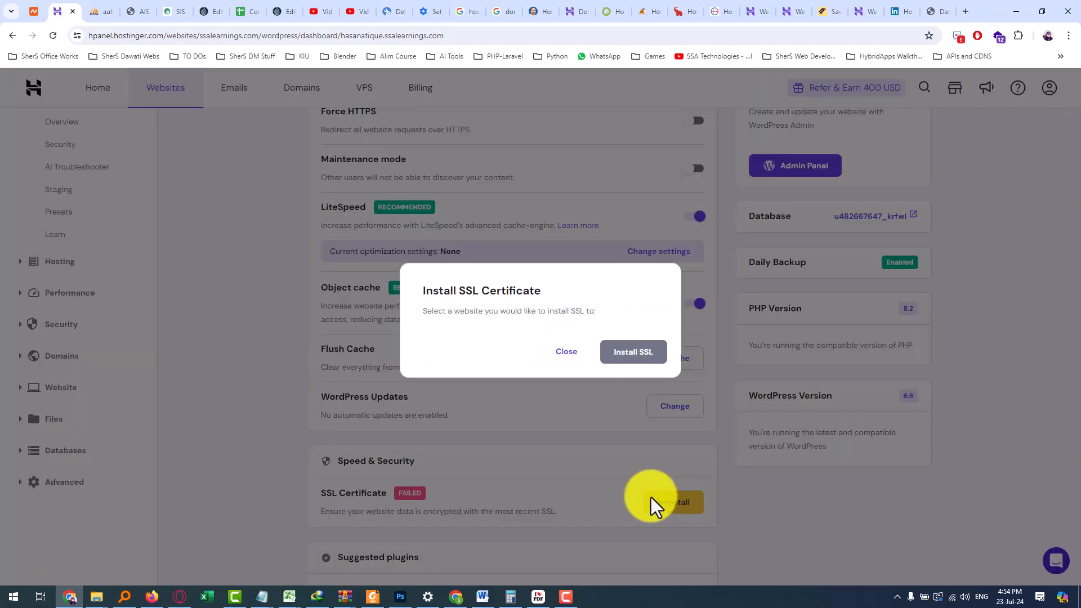
pyautogui.click(622, 364)
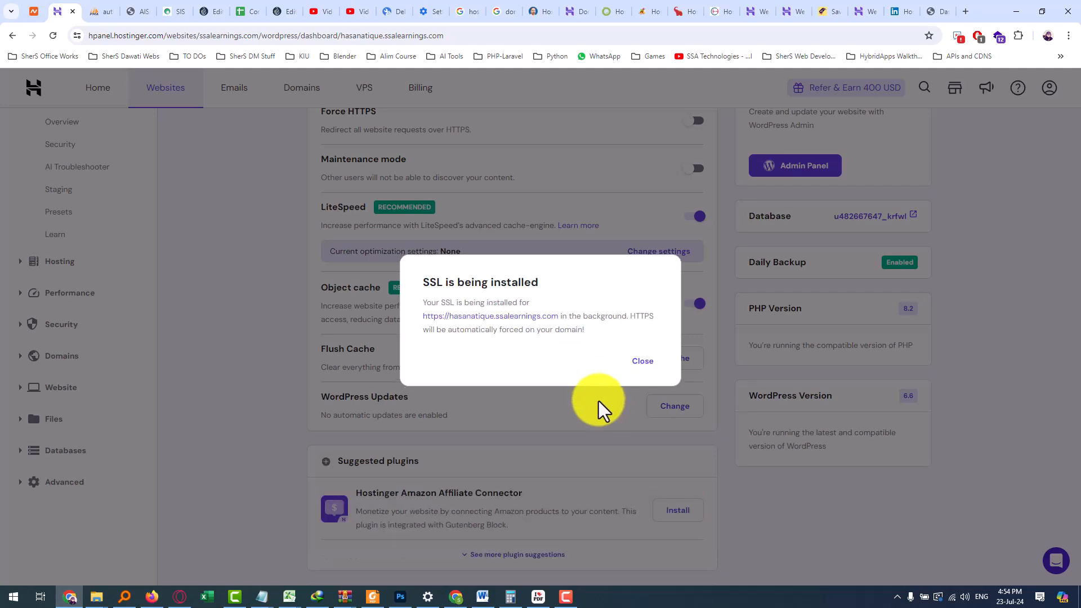
pyautogui.click(638, 379)
pyautogui.scroll(-3, 531, 389)
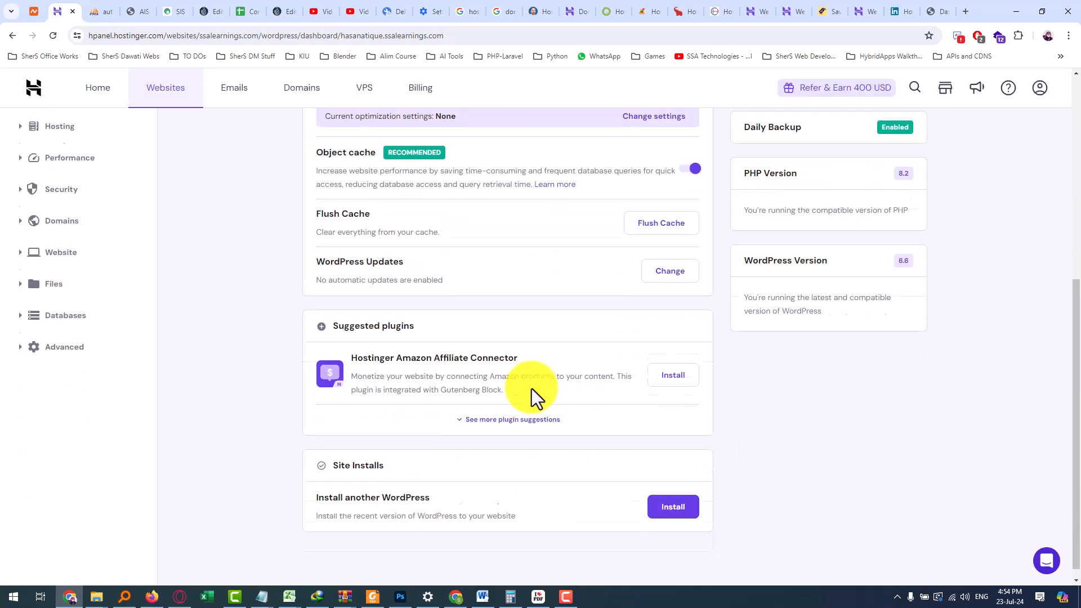
pyautogui.scroll(4, 532, 401)
pyautogui.scroll(2, 532, 403)
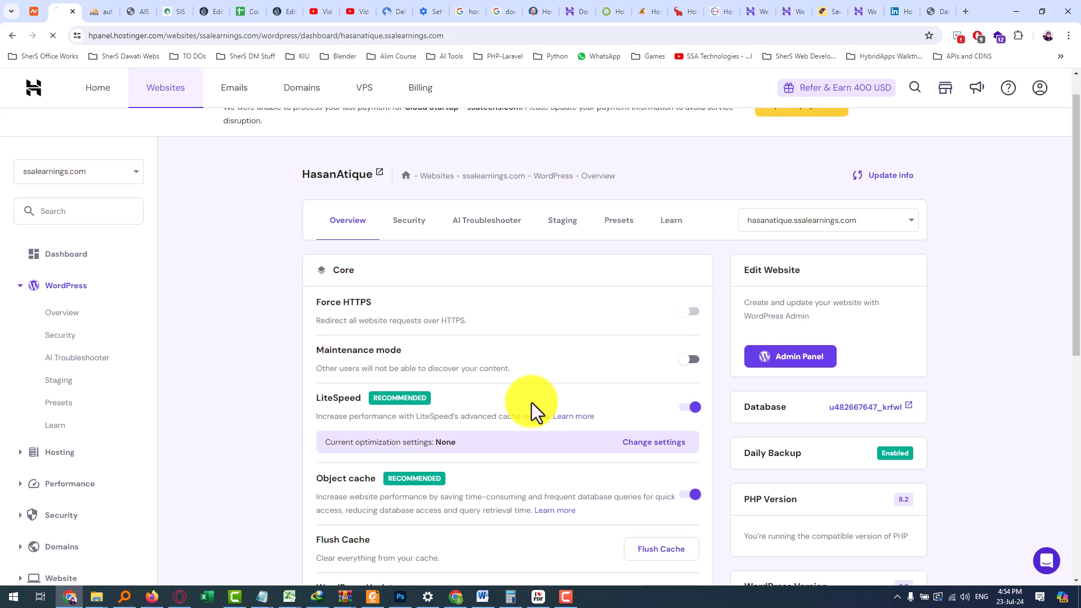
pyautogui.scroll(-5, 532, 403)
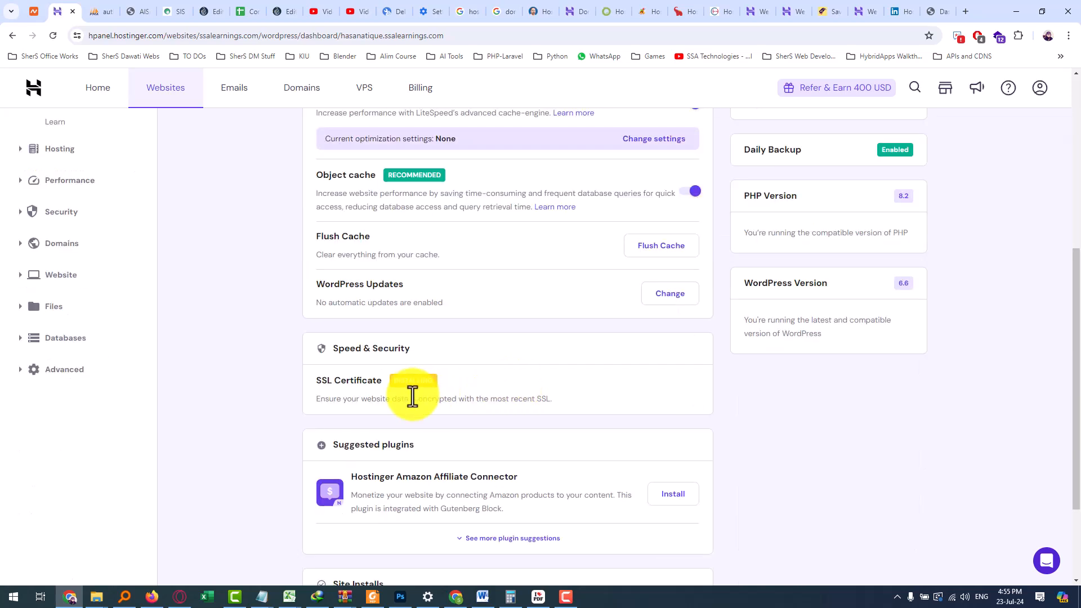
pyautogui.scroll(6, 412, 397)
# Check the WordPress admin dashboard in a new tab, then close it and return to hPanel
pyautogui.click(761, 401)
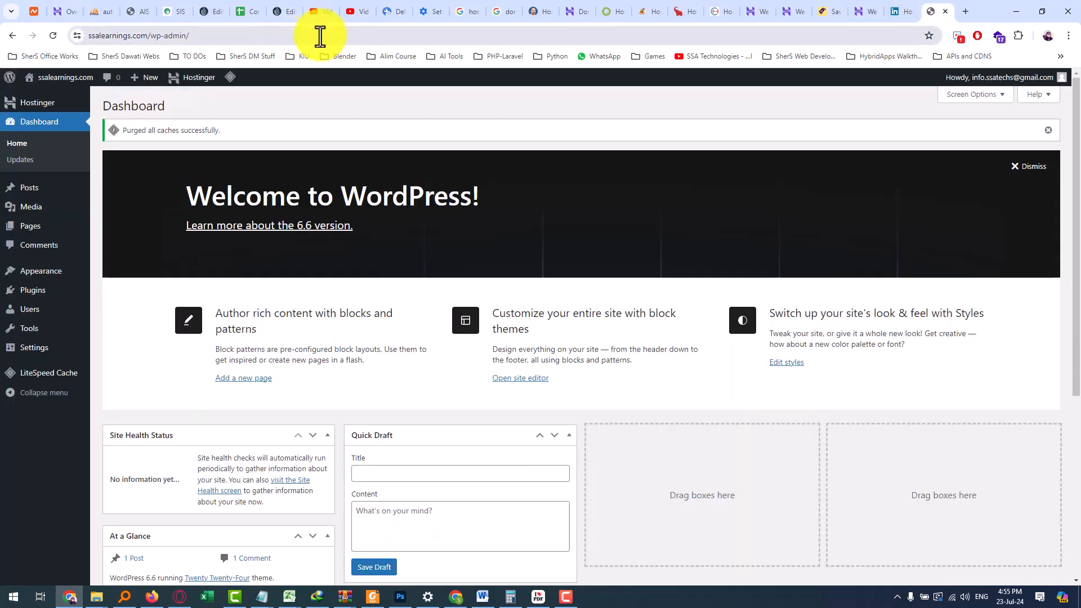
pyautogui.click(945, 12)
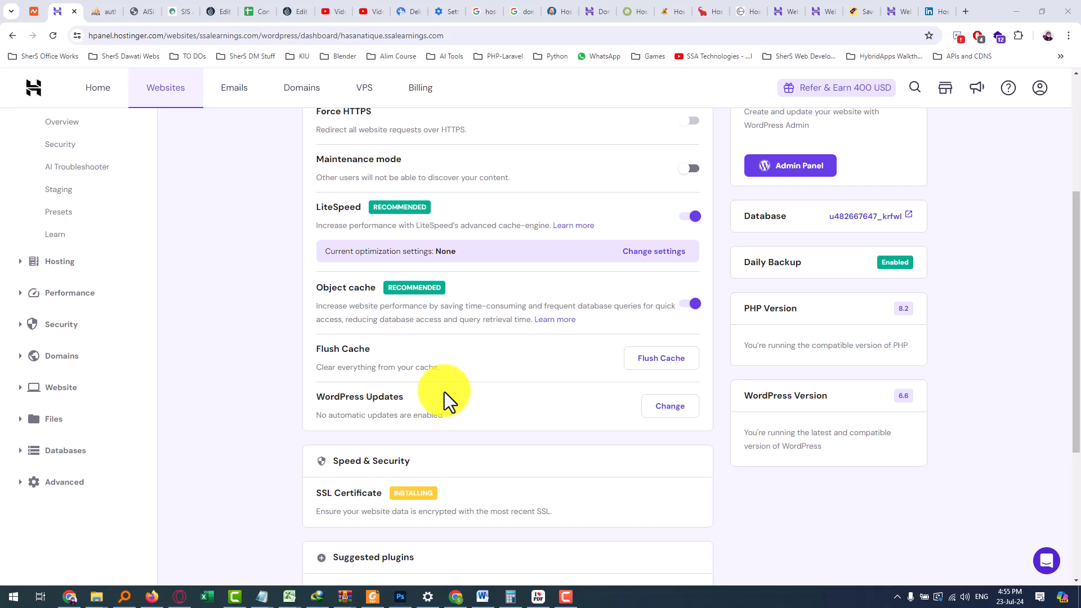
pyautogui.scroll(2, 444, 391)
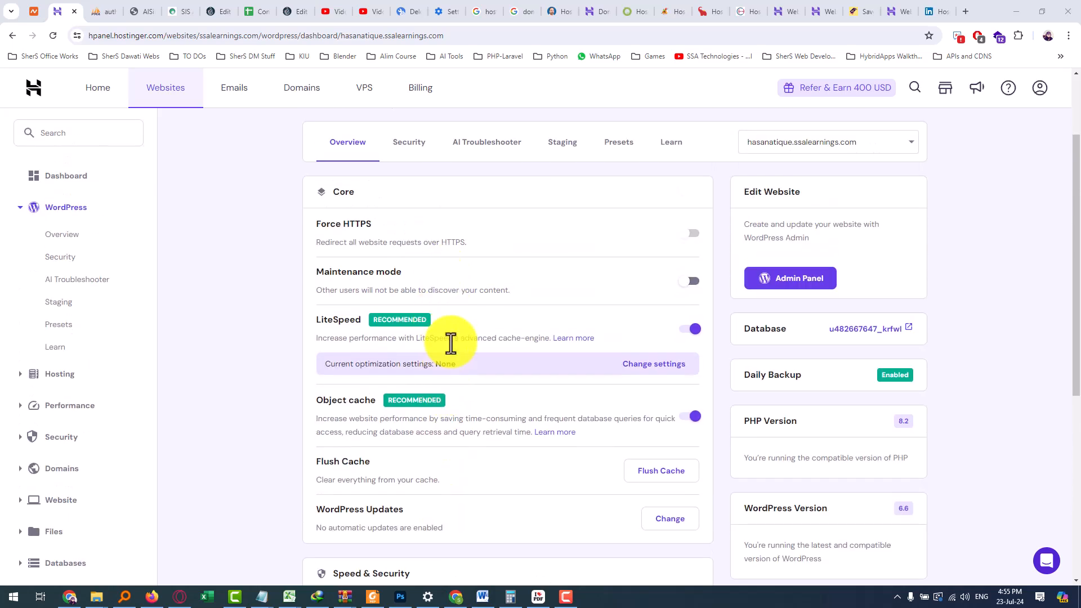
pyautogui.scroll(-2, 450, 344)
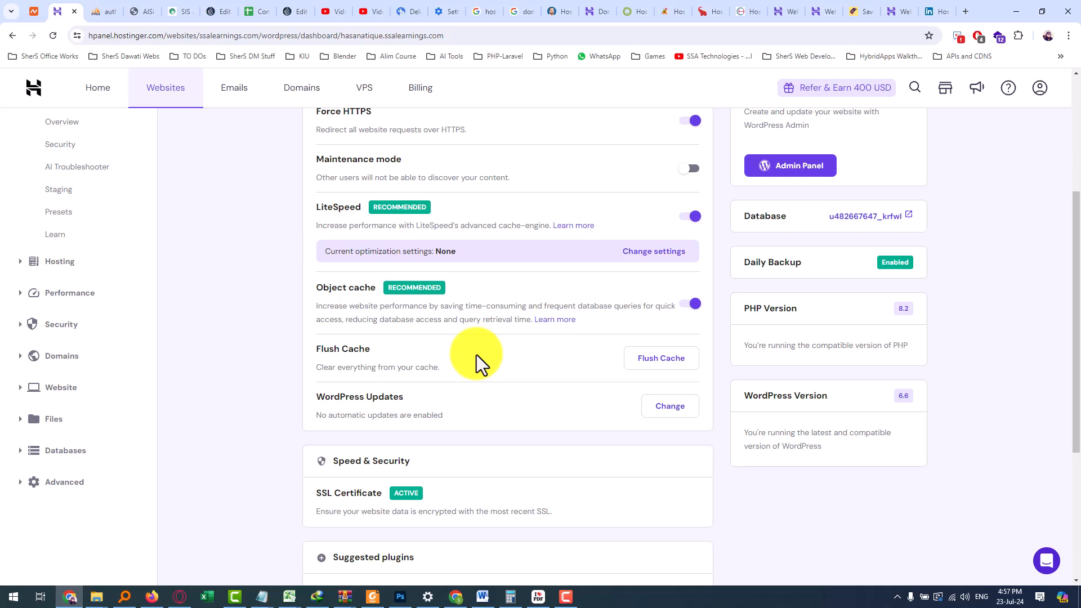
pyautogui.click(935, 11)
pyautogui.click(530, 37)
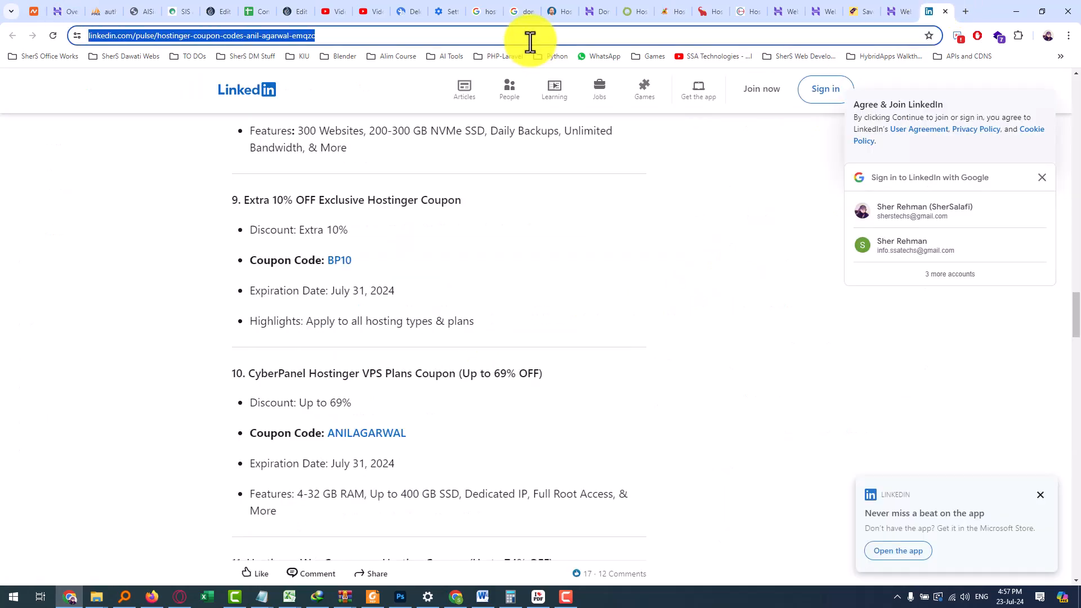
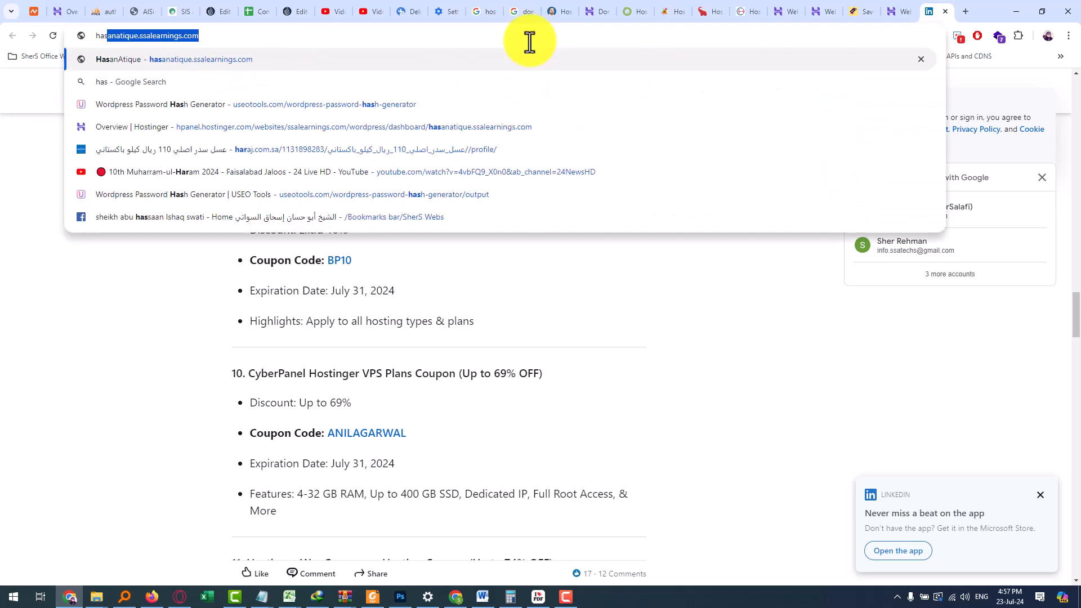
pyautogui.press('Right')
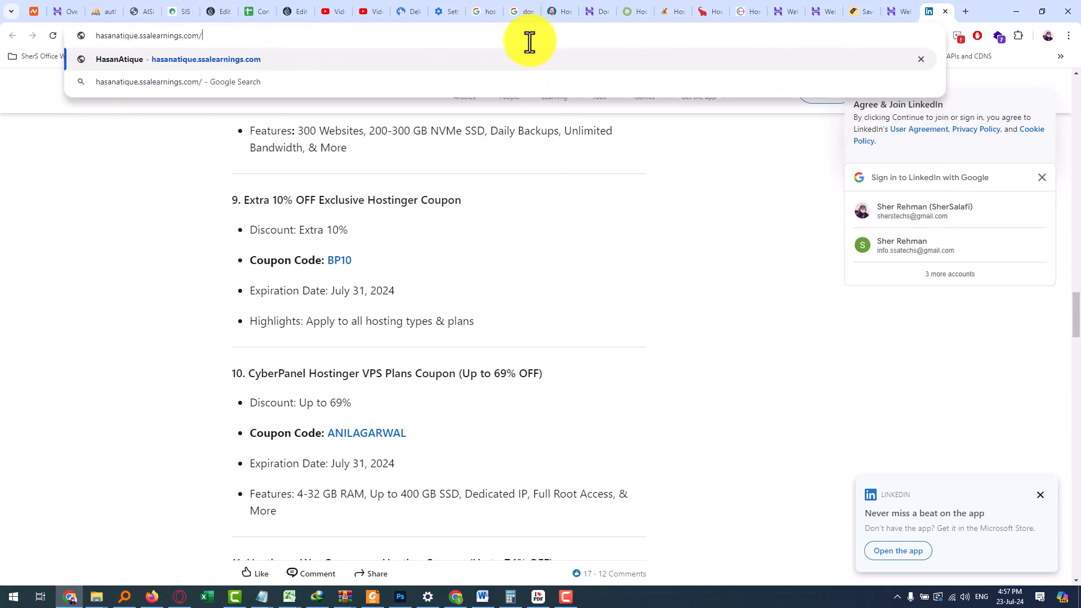
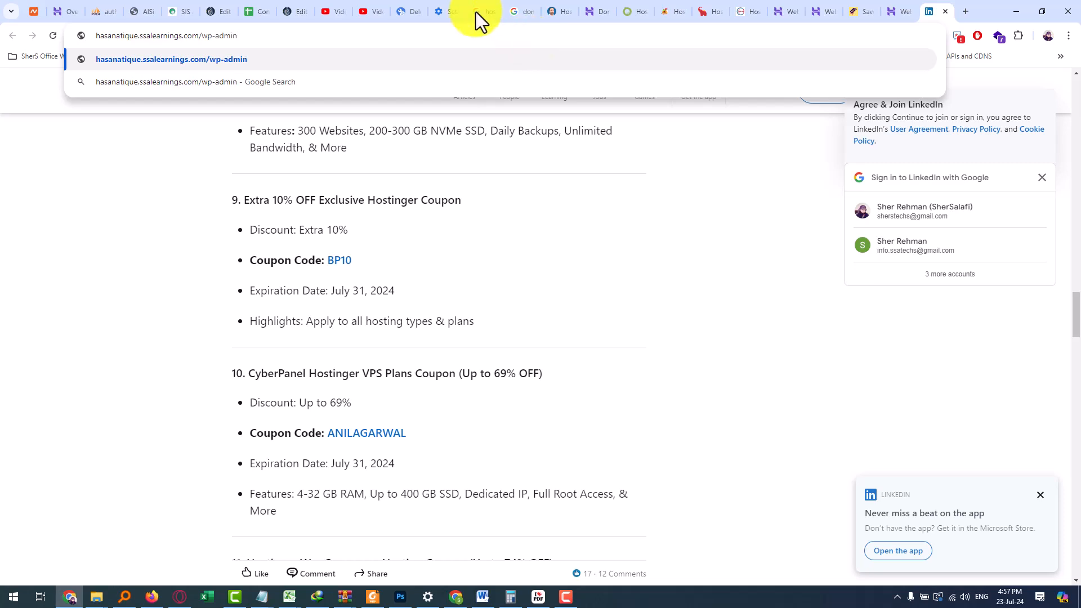
pyautogui.click(67, 12)
pyautogui.scroll(2, 800, 233)
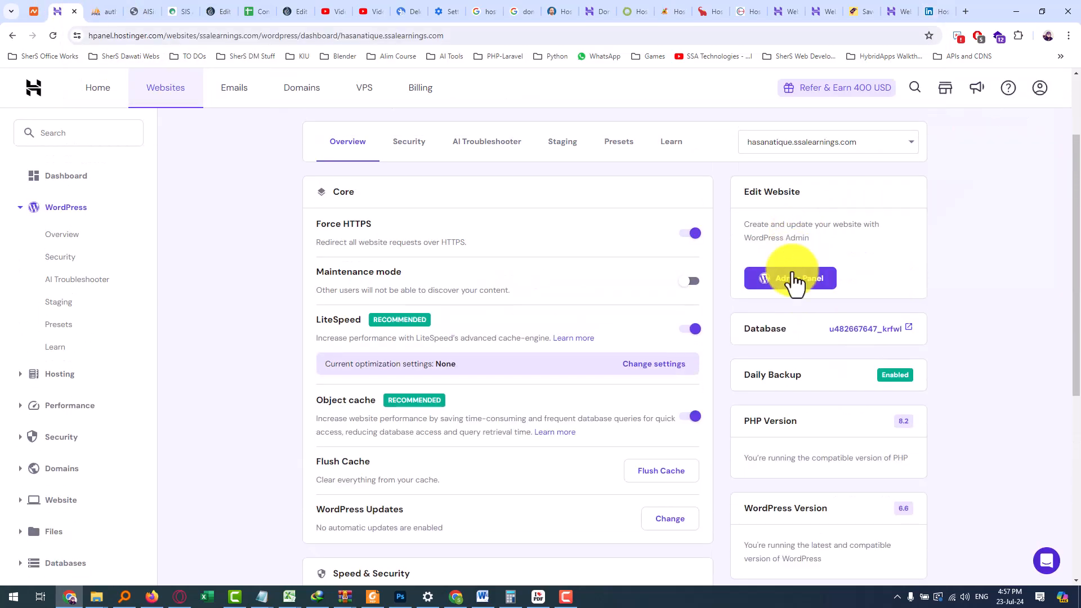
# Open the subdomain's WordPress admin from hPanel and scroll the Welcome to WordPress page
pyautogui.click(791, 284)
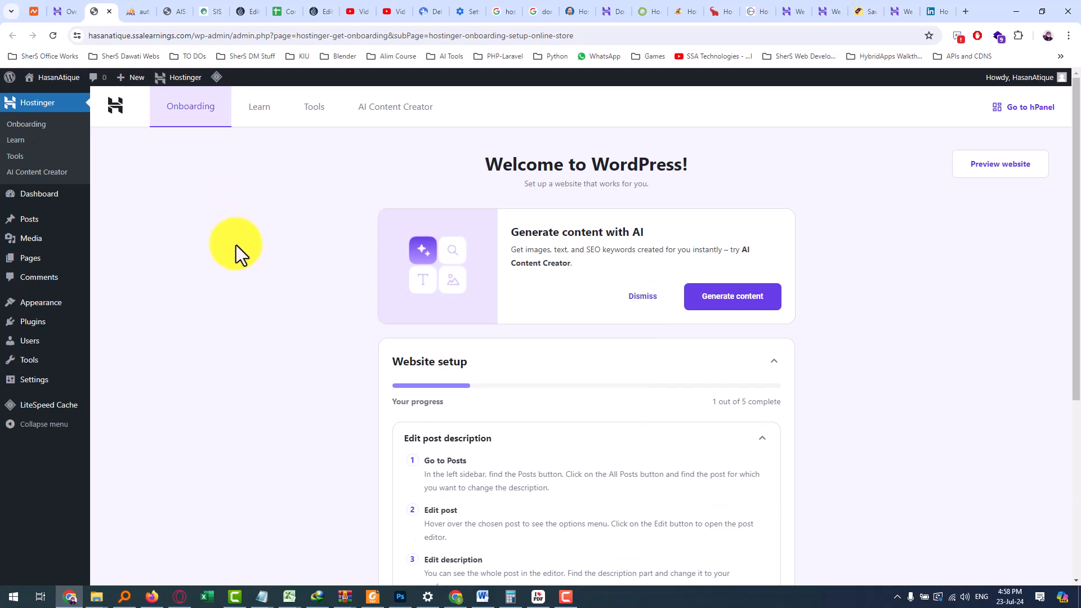
pyautogui.scroll(-2, 243, 266)
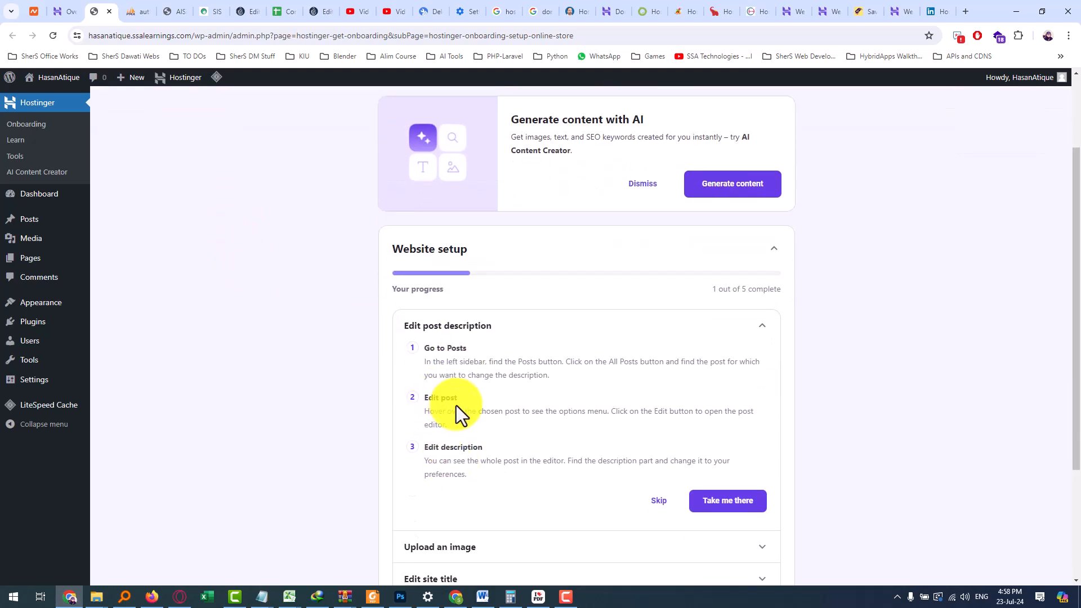
pyautogui.scroll(-2, 439, 396)
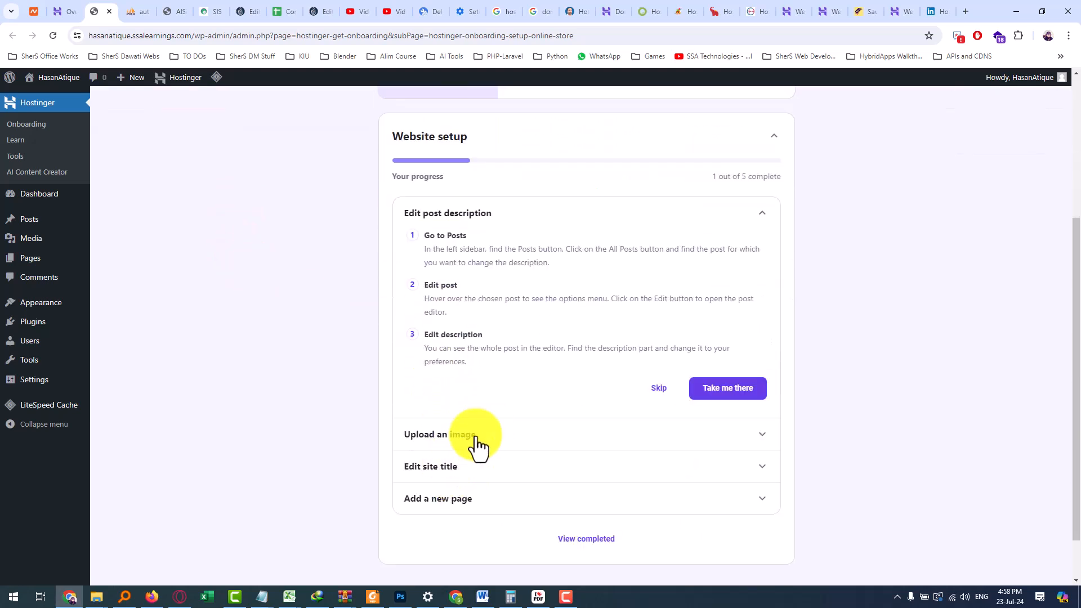
pyautogui.scroll(4, 401, 295)
pyautogui.scroll(-2, 521, 273)
pyautogui.scroll(2, 240, 161)
pyautogui.scroll(-5, 531, 390)
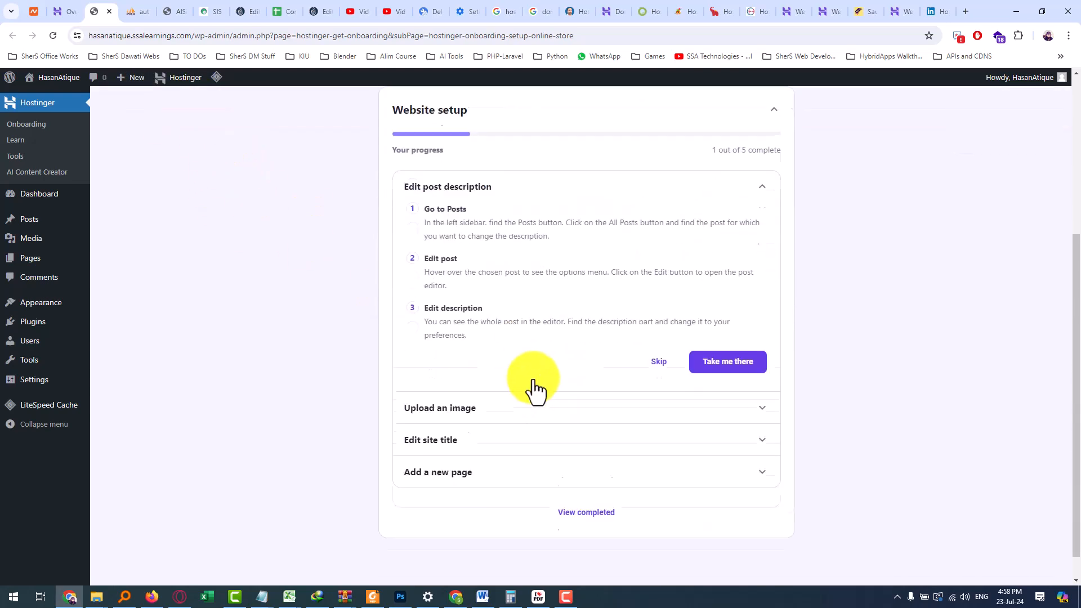
# Expand the Upload an image, Edit site title and Add a new page setup steps
pyautogui.click(756, 388)
pyautogui.scroll(-3, 754, 394)
pyautogui.click(754, 414)
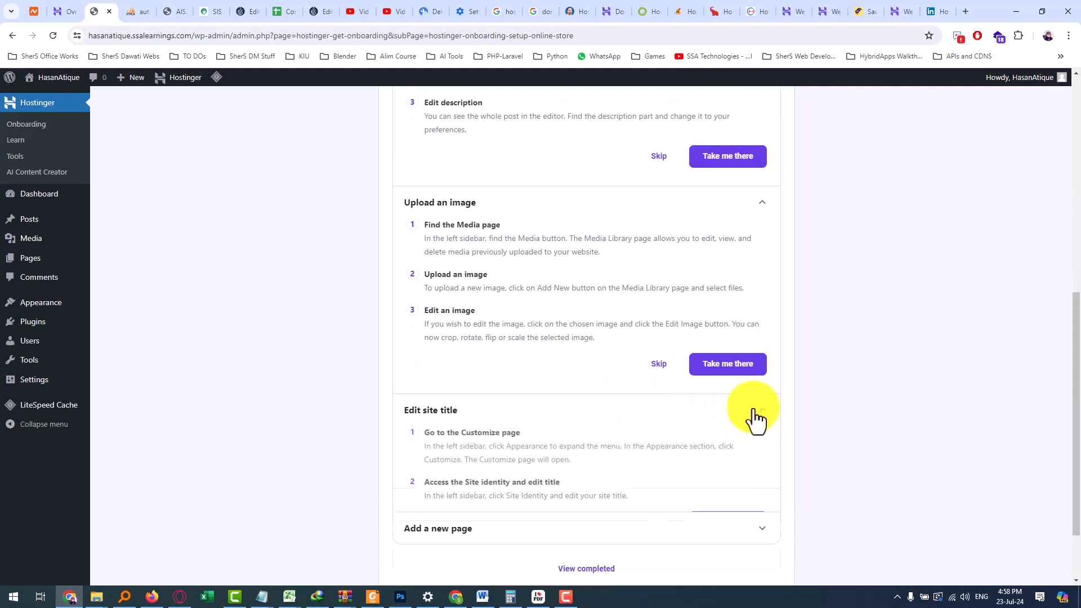
pyautogui.scroll(-2, 524, 428)
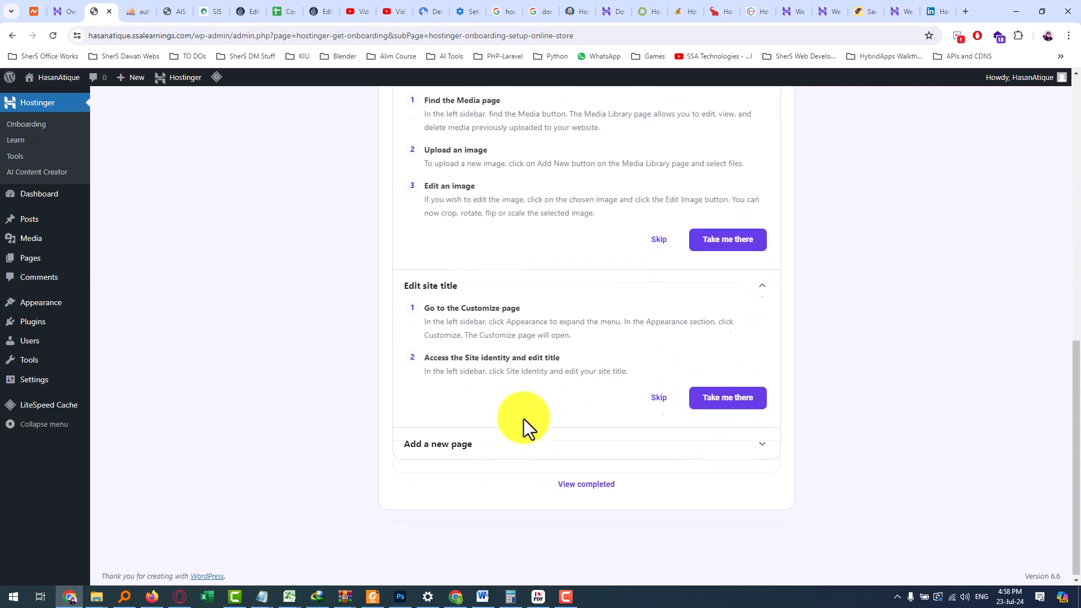
pyautogui.click(480, 449)
pyautogui.scroll(-4, 474, 479)
pyautogui.scroll(10, 469, 446)
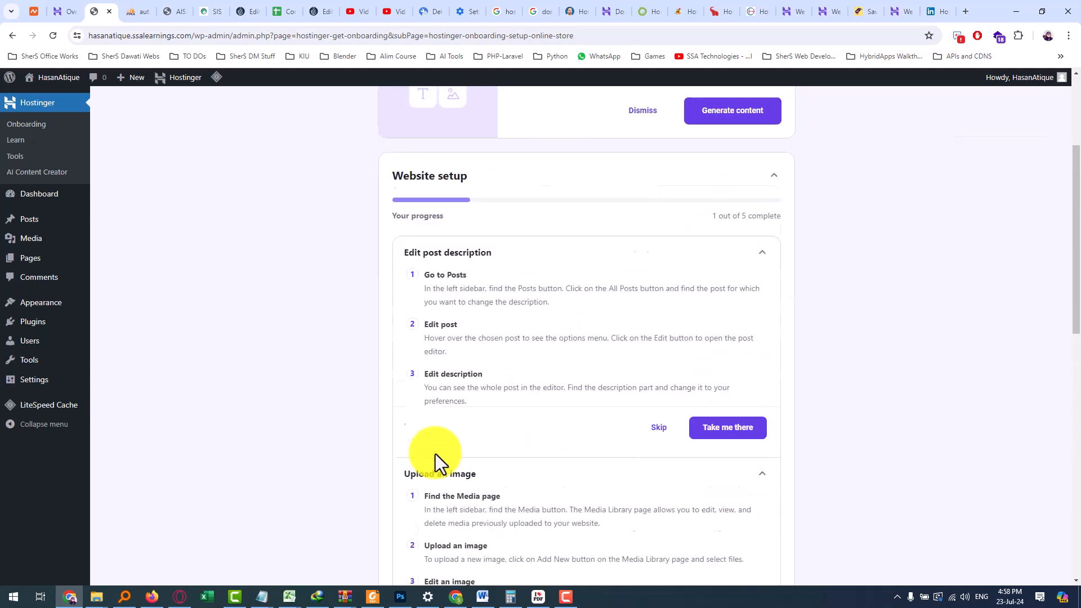
pyautogui.moveTo(72, 201)
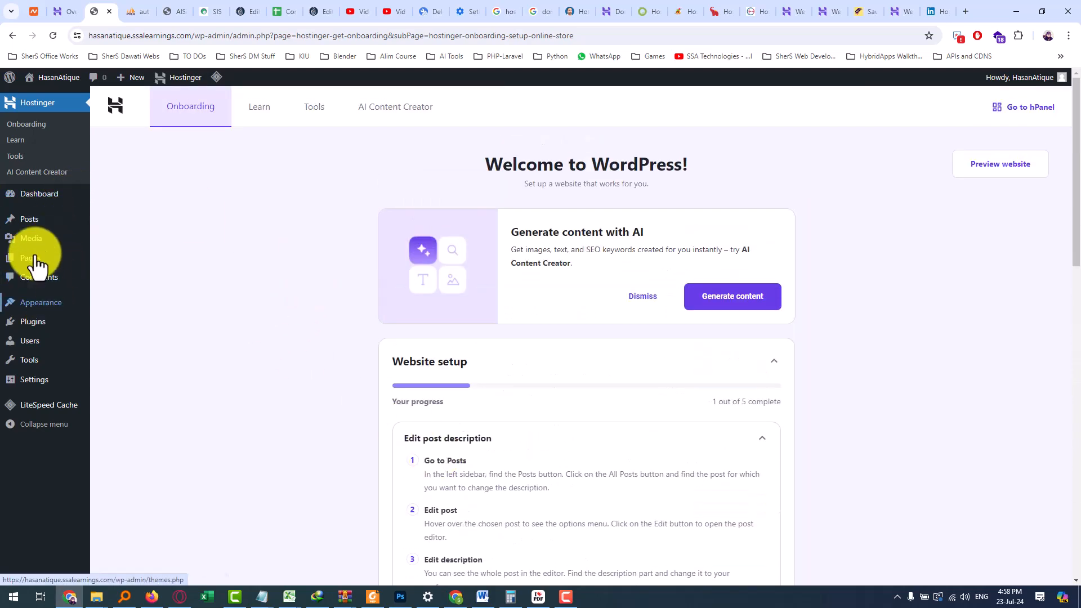
pyautogui.moveTo(46, 307)
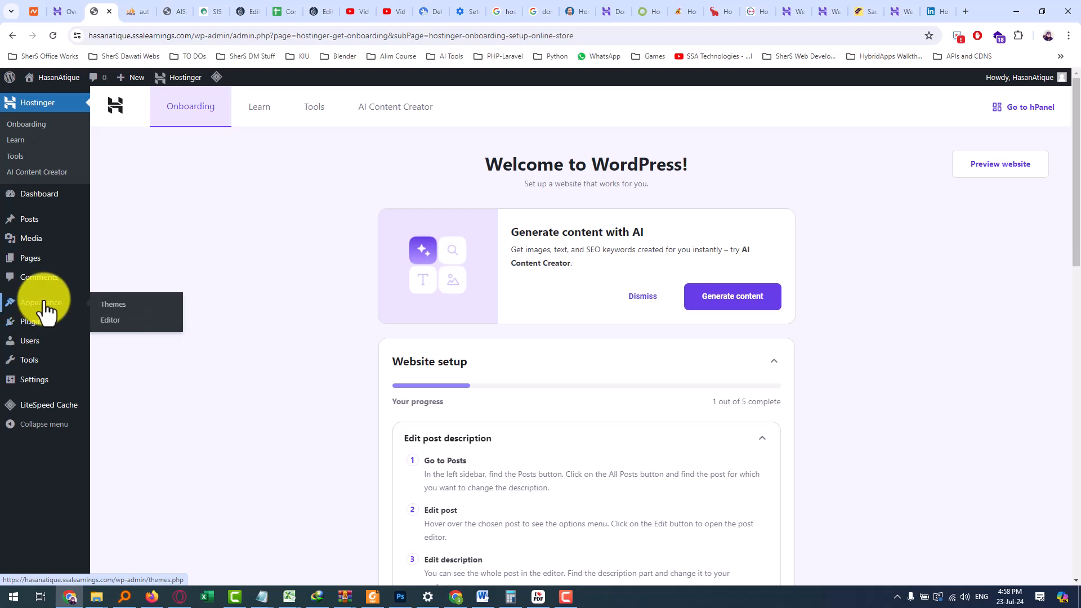